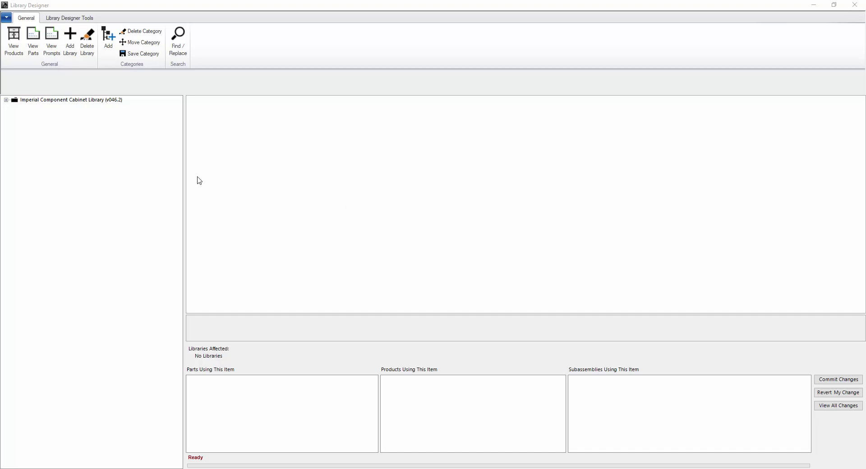
- Expand the Imperial Component Cabinet Library root node and its Products folder to list the categories
{"action": "double_click", "coordinate": [12, 101]}
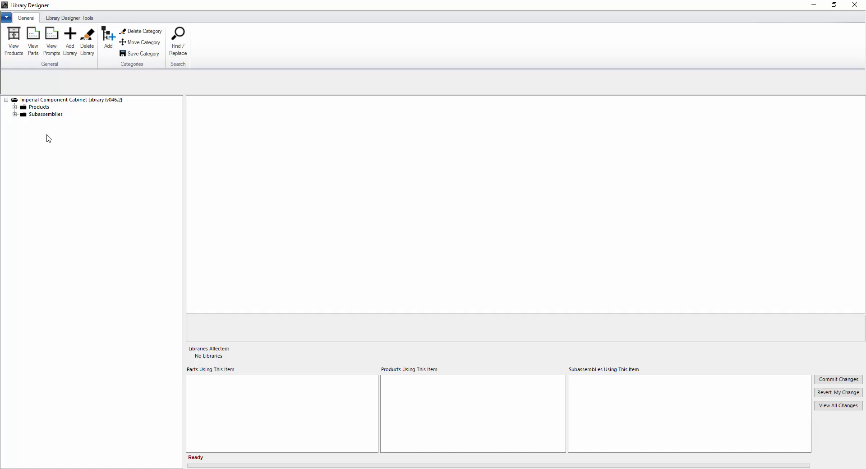
{"action": "left_click", "coordinate": [15, 107]}
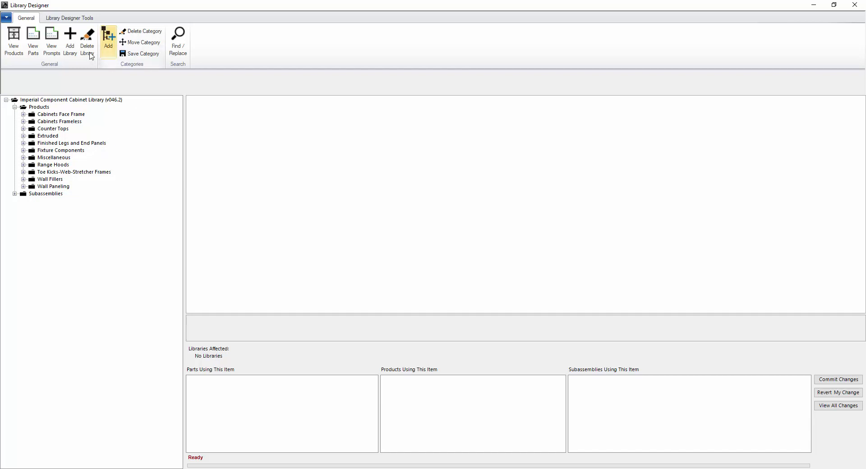
- Expand Subassemblies and its Non Insert Subassemblies category in the library tree
{"action": "left_click", "coordinate": [55, 19]}
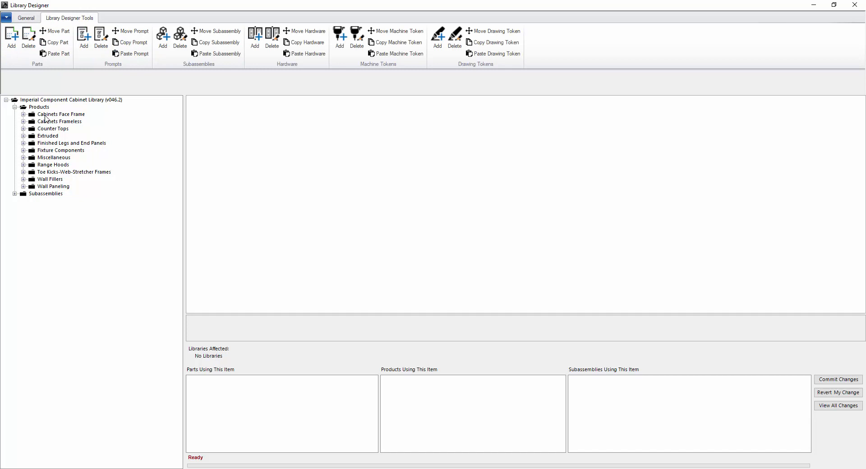
{"action": "left_click", "coordinate": [26, 20]}
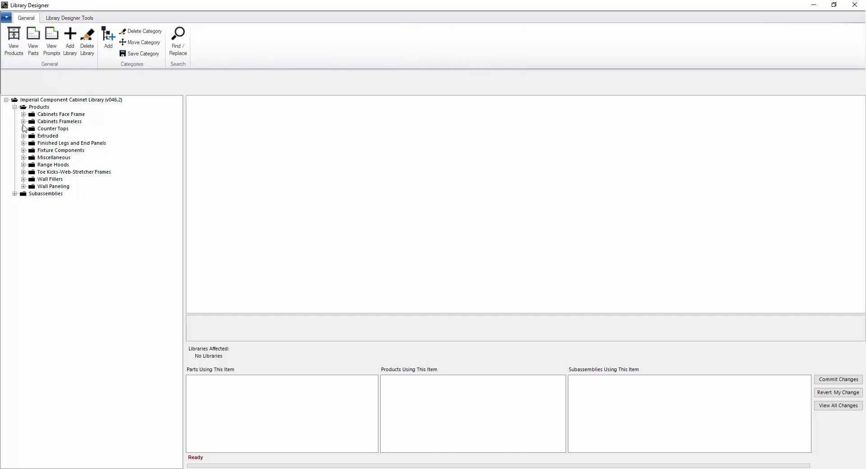
{"action": "left_click", "coordinate": [15, 195]}
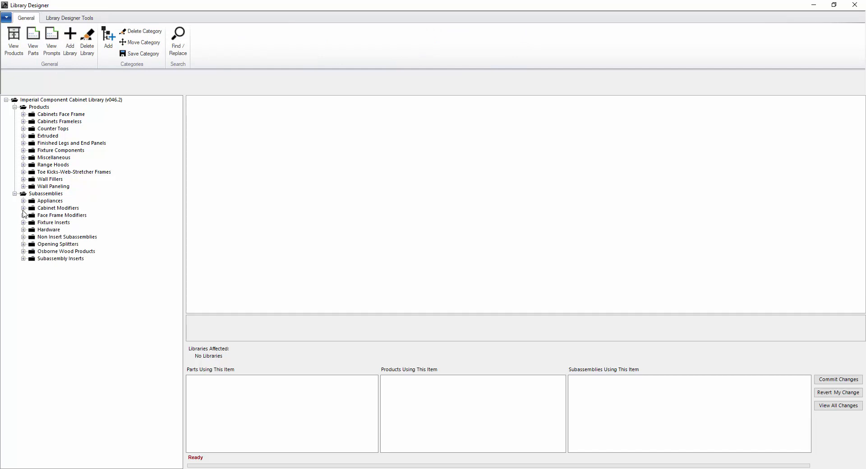
{"action": "left_click", "coordinate": [23, 237]}
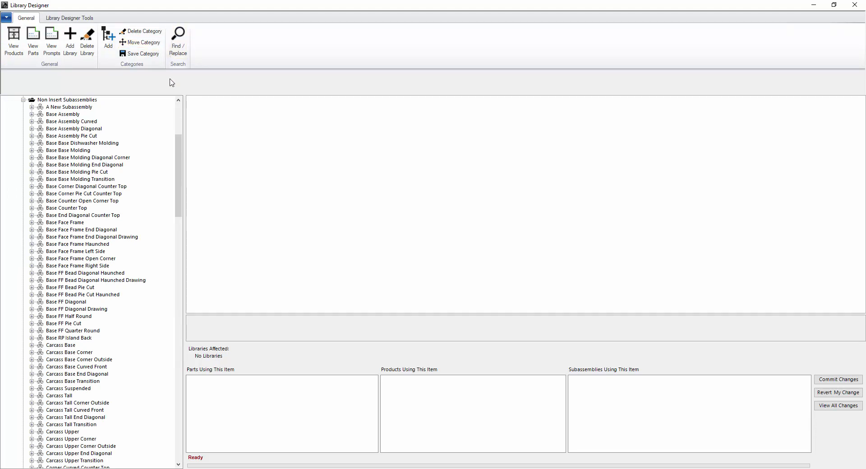
{"action": "scroll", "coordinate": [143, 186], "scroll_direction": "up", "scroll_amount": 6}
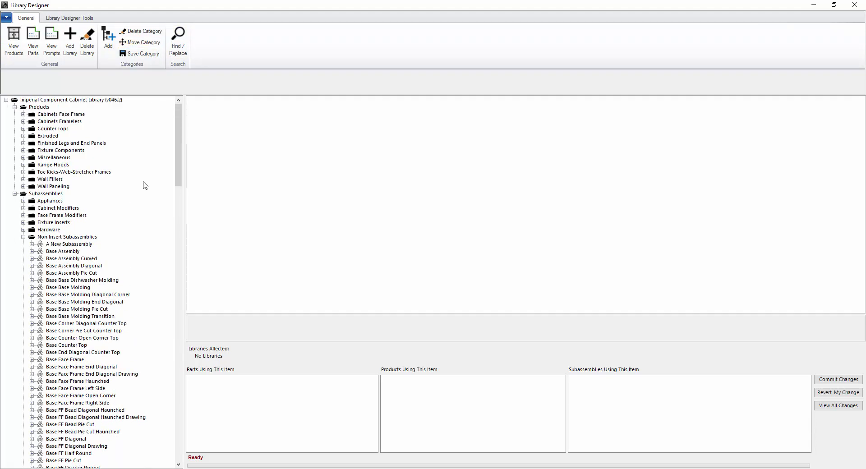
- Expand Cabinets Frameless > Base Cabinets and briefly open the 1 Door Base product
{"action": "left_click", "coordinate": [23, 121]}
{"action": "left_click", "coordinate": [32, 144]}
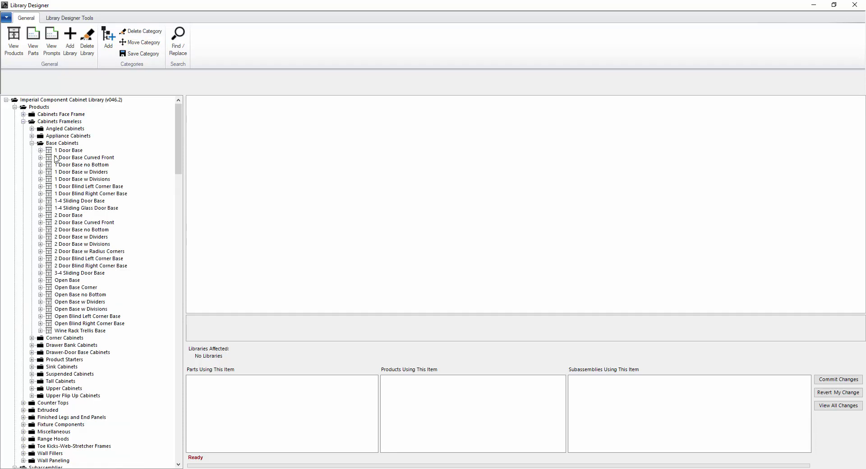
{"action": "left_click", "coordinate": [40, 151]}
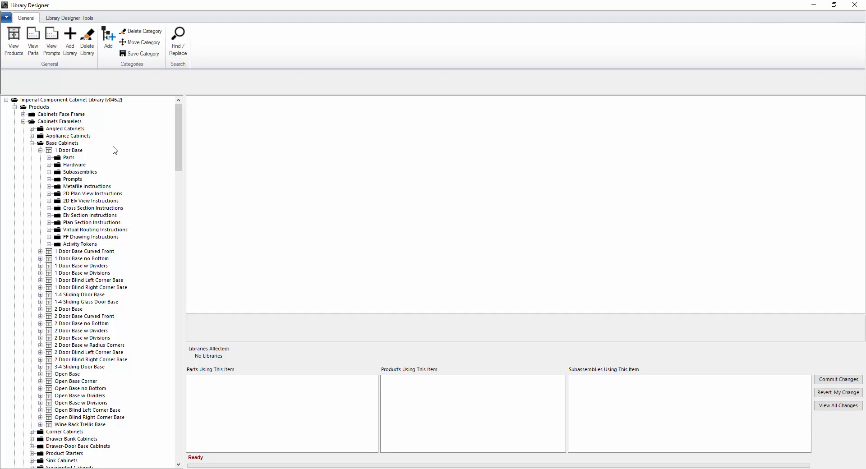
{"action": "left_click", "coordinate": [40, 151]}
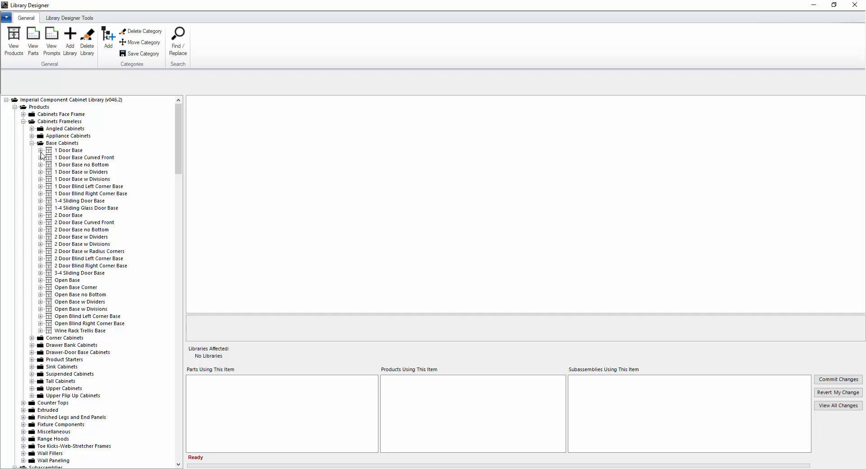
- Open 1 Door Base's Prompts and view the Left Fin End prompt's properties
{"action": "left_click", "coordinate": [40, 151]}
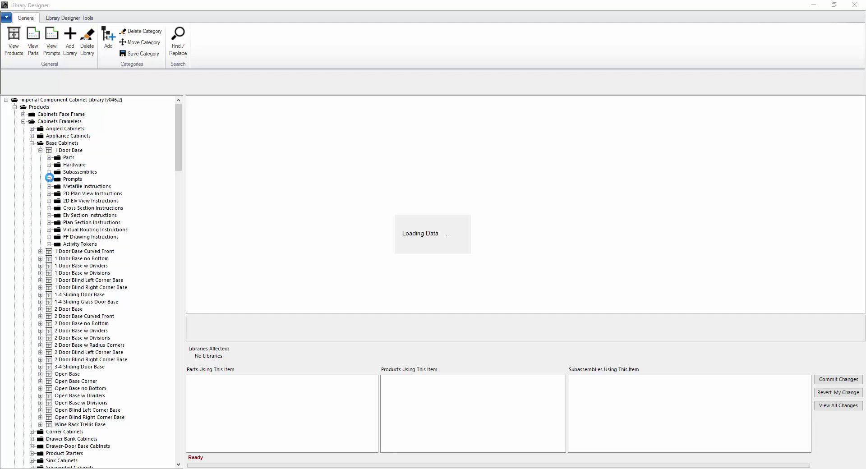
{"action": "left_click", "coordinate": [49, 179]}
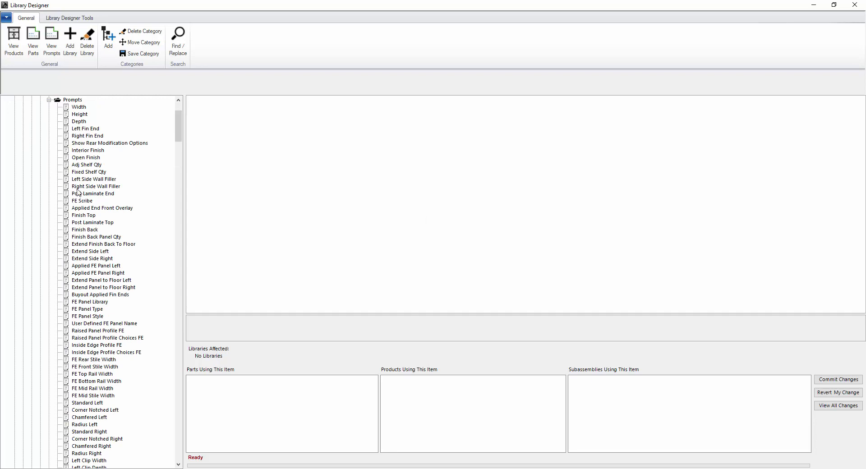
{"action": "left_click", "coordinate": [84, 130]}
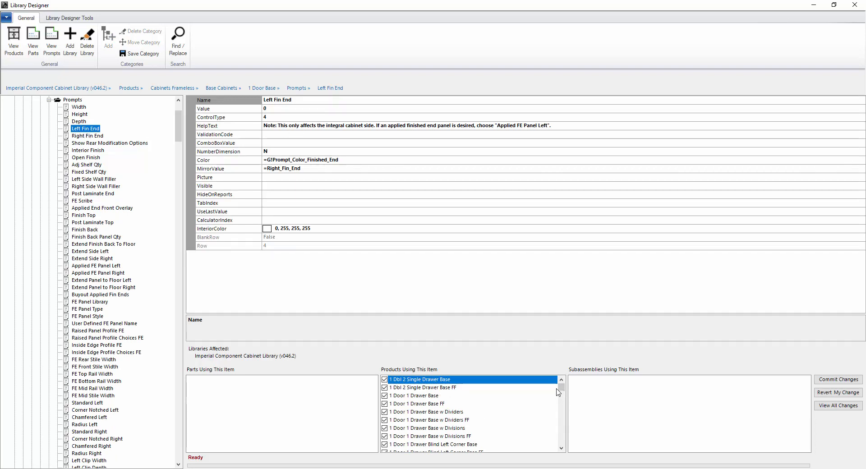
{"action": "mouse_move", "coordinate": [565, 389]}
{"action": "left_mouse_down"}
{"action": "mouse_move", "coordinate": [565, 401]}
{"action": "mouse_move", "coordinate": [565, 385]}
{"action": "left_mouse_up"}
- Select the Right Fin End prompt's Value and show the products that use it
{"action": "left_click", "coordinate": [88, 136]}
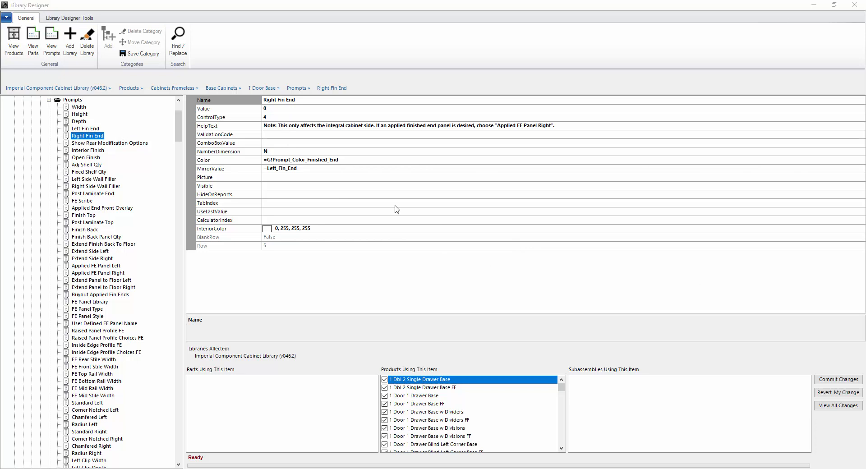
{"action": "left_click", "coordinate": [244, 109]}
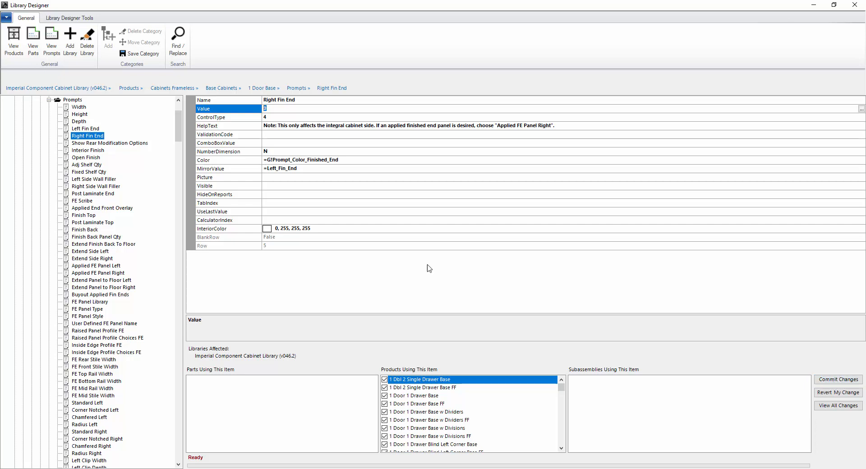
{"action": "left_click", "coordinate": [66, 21]}
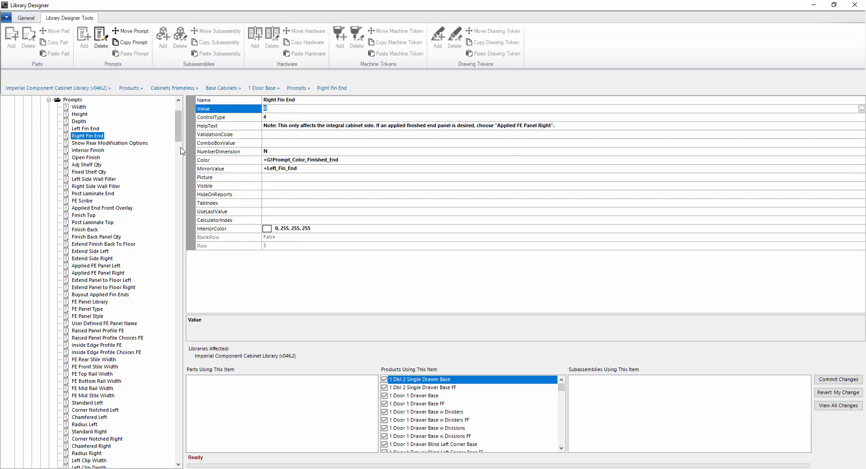
- Collapse the 1 Door Base prompts, the 1 Door Base product and Base Cabinets
{"action": "scroll", "coordinate": [180, 134], "scroll_direction": "up", "scroll_amount": 4}
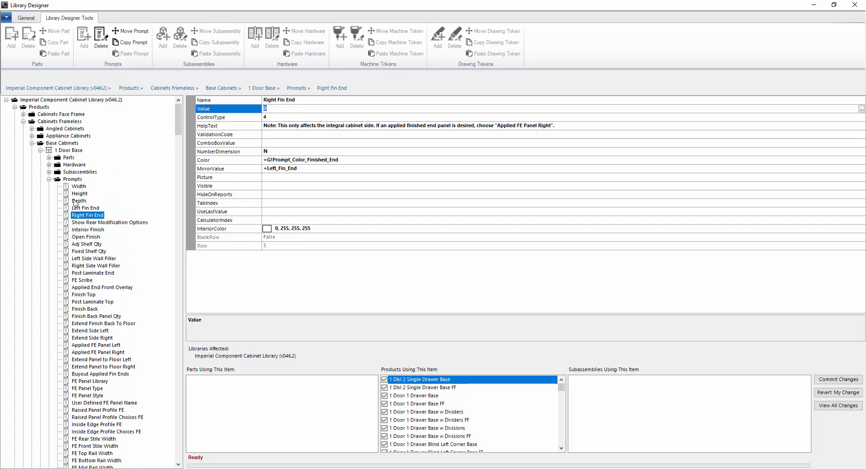
{"action": "left_click", "coordinate": [69, 152]}
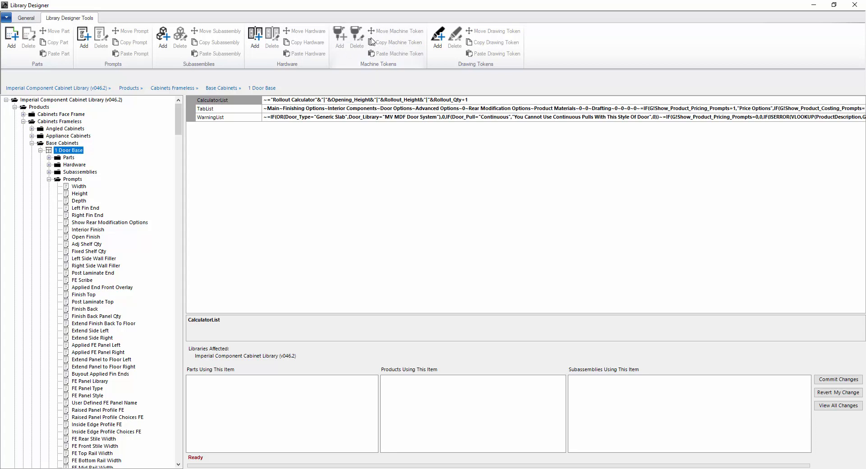
{"action": "left_click", "coordinate": [49, 179]}
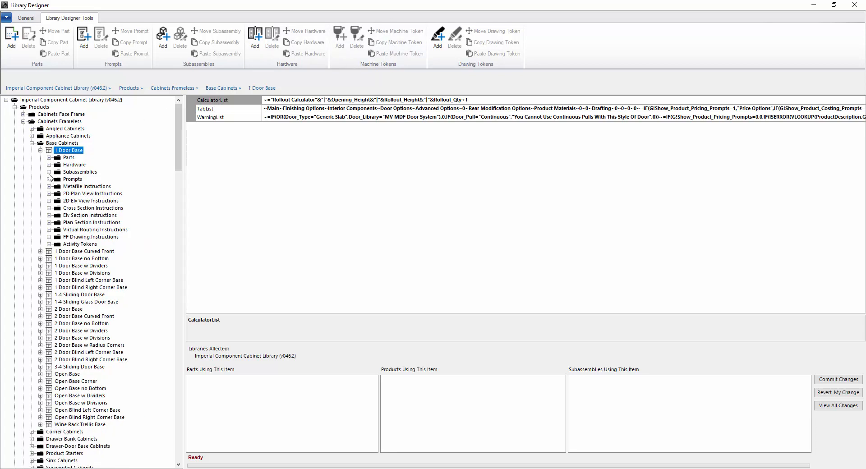
{"action": "left_click", "coordinate": [40, 150]}
{"action": "left_click", "coordinate": [32, 143]}
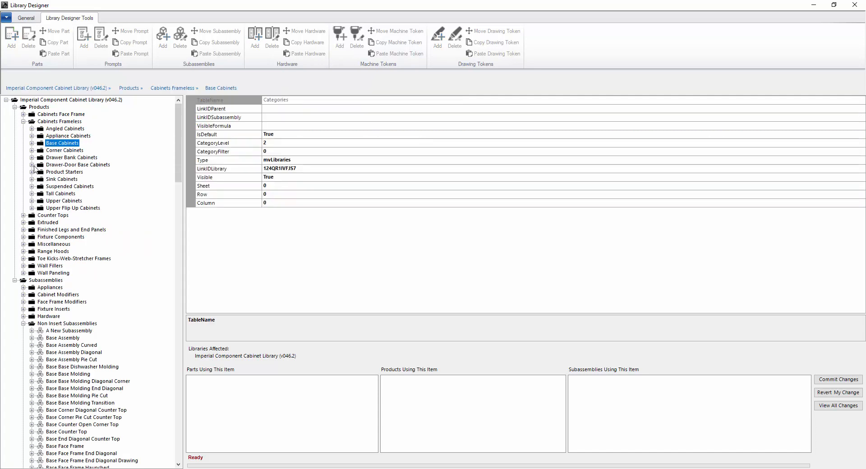
- Expand Product Starters > Carcass Base Non-Subassembly > Parts and select Base Left Side Open
{"action": "left_click", "coordinate": [32, 172]}
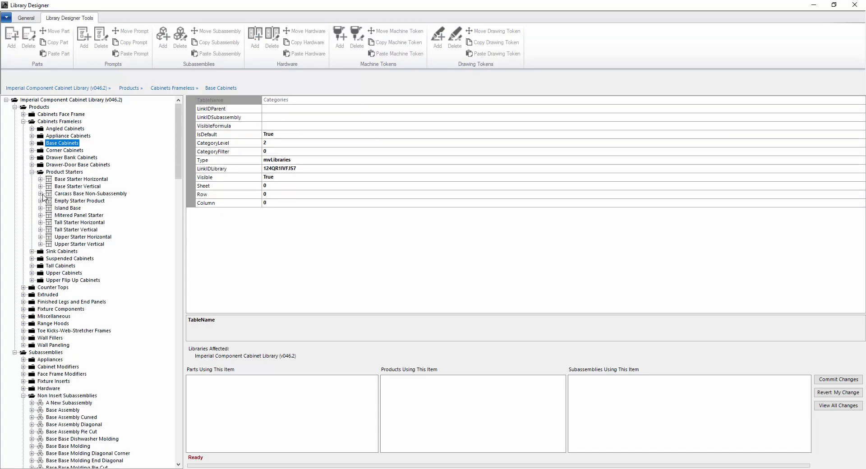
{"action": "left_click", "coordinate": [40, 194]}
{"action": "left_click", "coordinate": [48, 201]}
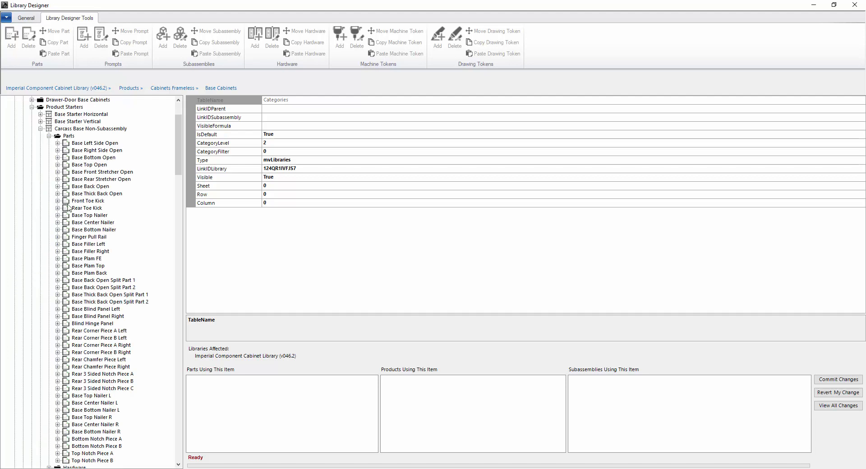
{"action": "left_click", "coordinate": [81, 144]}
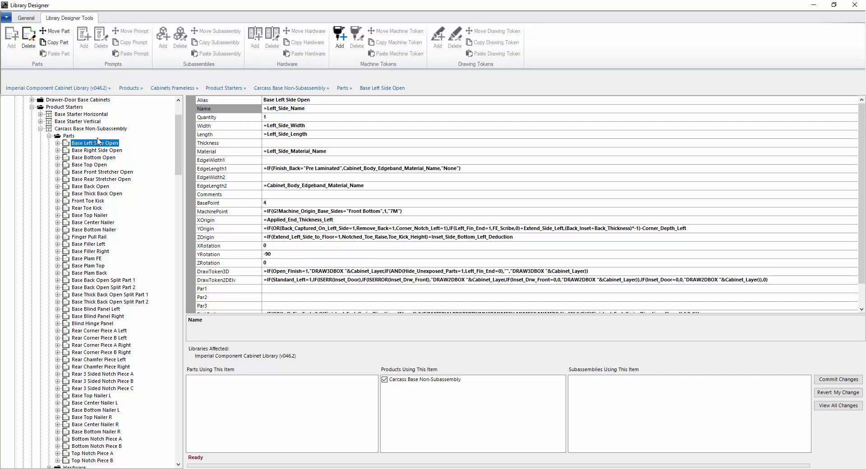
- Inspect Base Right Side Open's CORNERNOTCH5 toe kick notch token, then return to Carcass Base Non-Subassembly's properties
{"action": "left_click", "coordinate": [68, 152]}
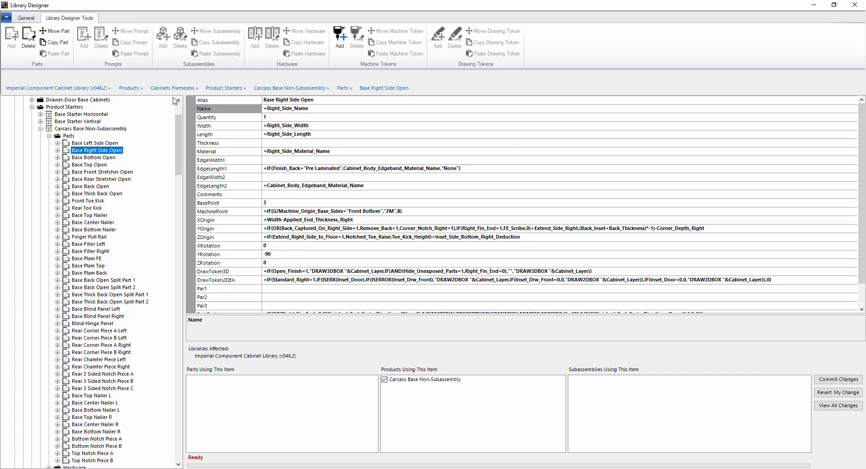
{"action": "left_click", "coordinate": [58, 151]}
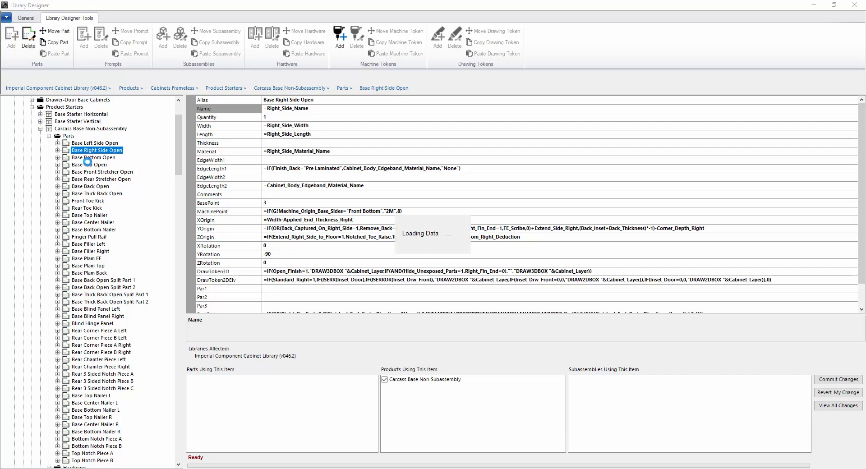
{"action": "left_click", "coordinate": [67, 158]}
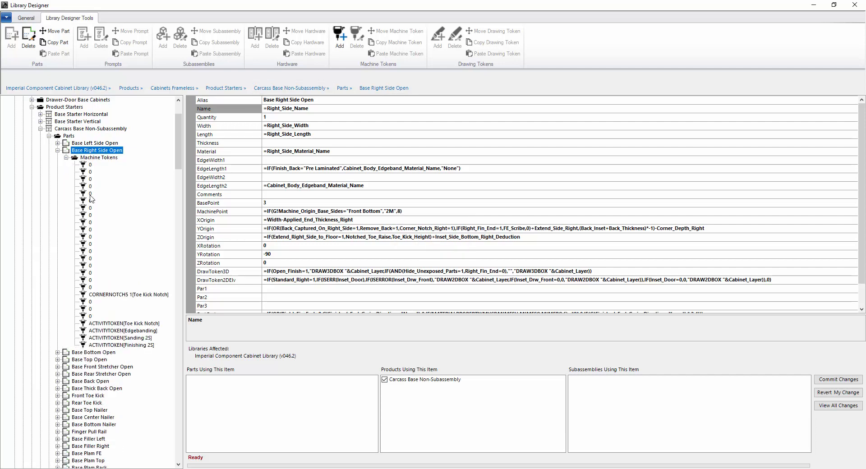
{"action": "left_click", "coordinate": [91, 296]}
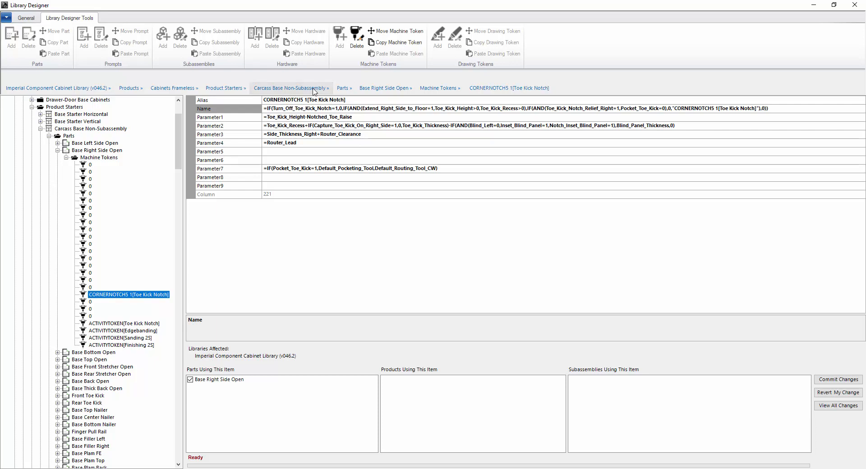
{"action": "left_click", "coordinate": [292, 88]}
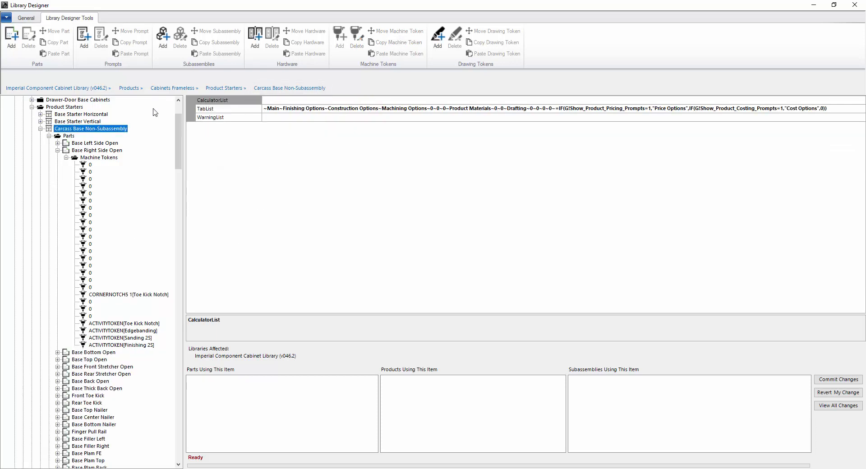
- Collapse the Machine Tokens, Base Right Side Open, Parts and Carcass Base Non-Subassembly nodes
{"action": "left_click", "coordinate": [66, 157]}
{"action": "left_click", "coordinate": [57, 151]}
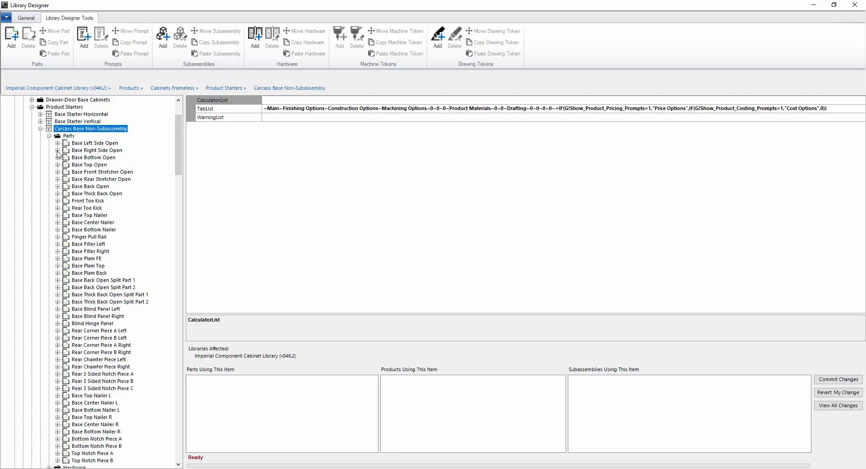
{"action": "left_click", "coordinate": [49, 136]}
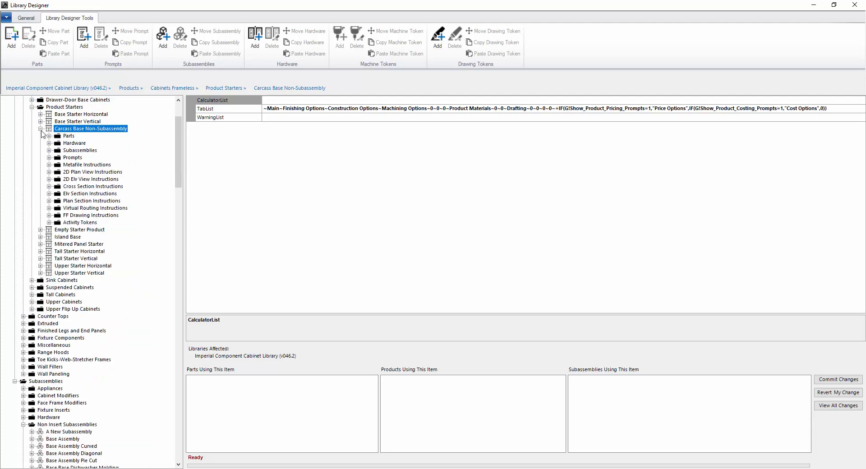
{"action": "left_click", "coordinate": [40, 128]}
{"action": "scroll", "coordinate": [94, 201], "scroll_direction": "up", "scroll_amount": 3}
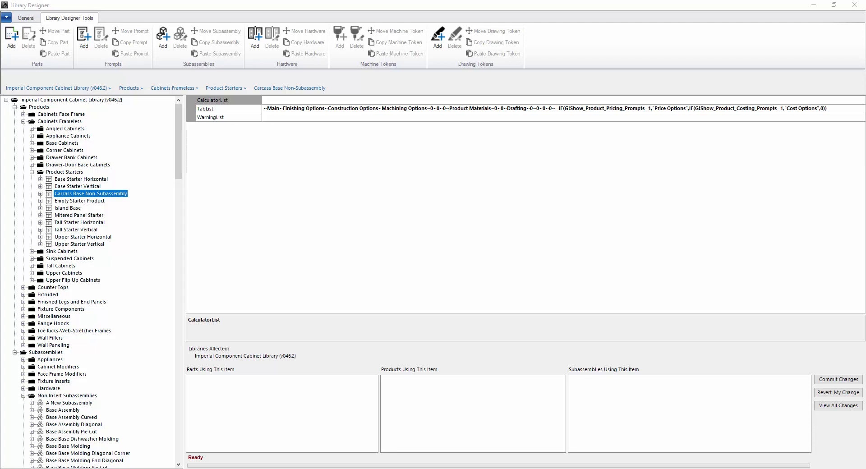
{"action": "left_click_drag", "start_coordinate": [865, 102], "coordinate": [654, 102]}
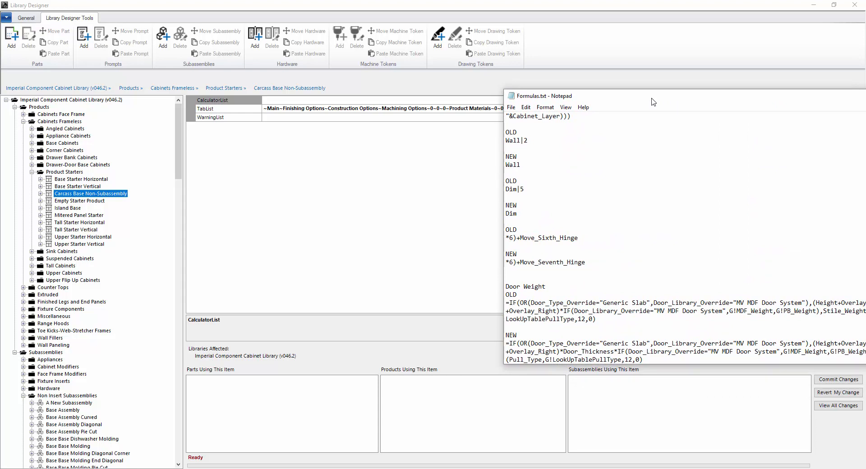
{"action": "left_click_drag", "start_coordinate": [602, 319], "coordinate": [498, 303]}
{"action": "left_click_drag", "start_coordinate": [651, 359], "coordinate": [502, 345]}
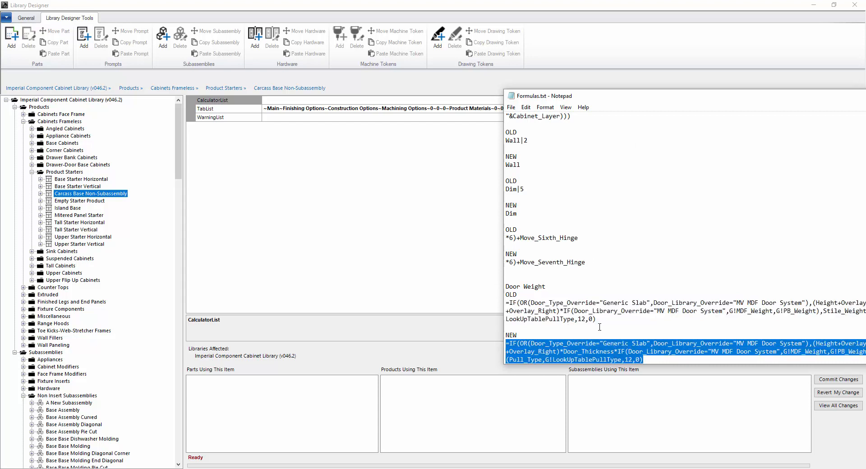
{"action": "left_click_drag", "start_coordinate": [632, 96], "coordinate": [865, 108]}
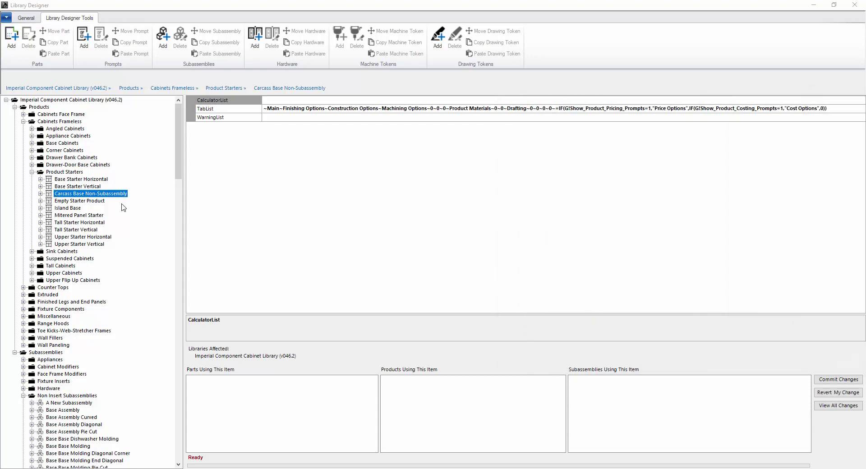
- Open Carcass Base Non-Subassembly's Prompts and inspect Toe Kick Options, Finish Back and Thick Back
{"action": "left_click", "coordinate": [41, 194]}
{"action": "left_click", "coordinate": [49, 229]}
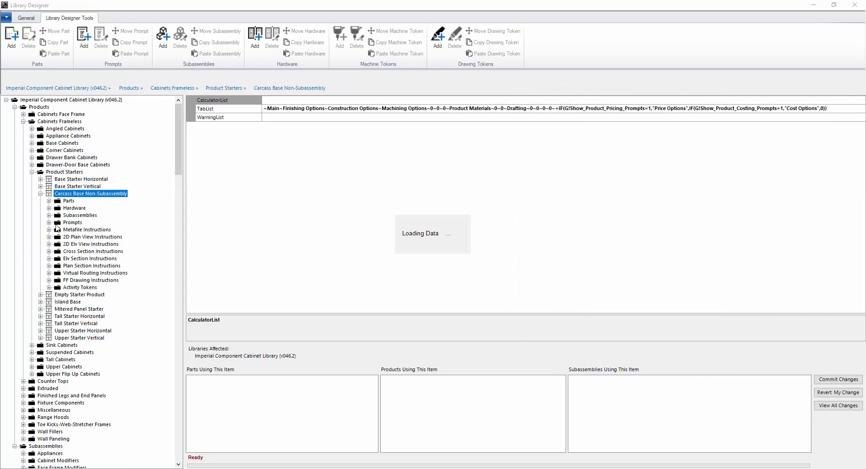
{"action": "left_click", "coordinate": [81, 237]}
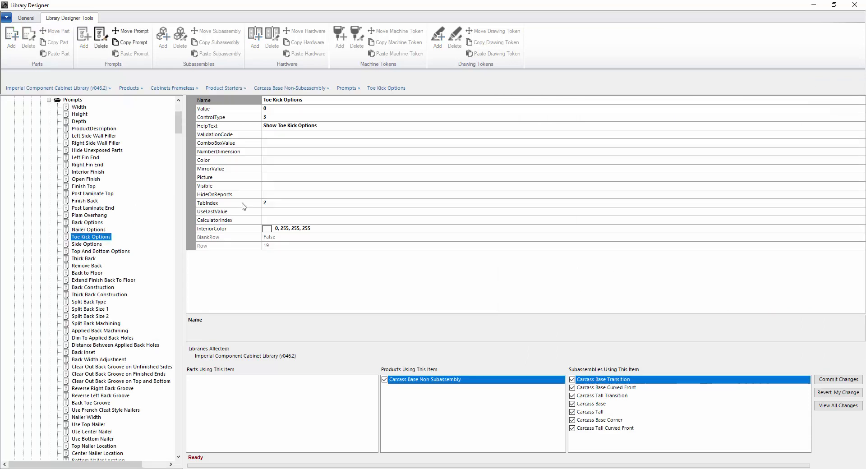
{"action": "key", "text": "Up"}
{"action": "key", "text": "Up"}
{"action": "key", "text": "Up"}
{"action": "key", "text": "Up"}
{"action": "key", "text": "Up"}
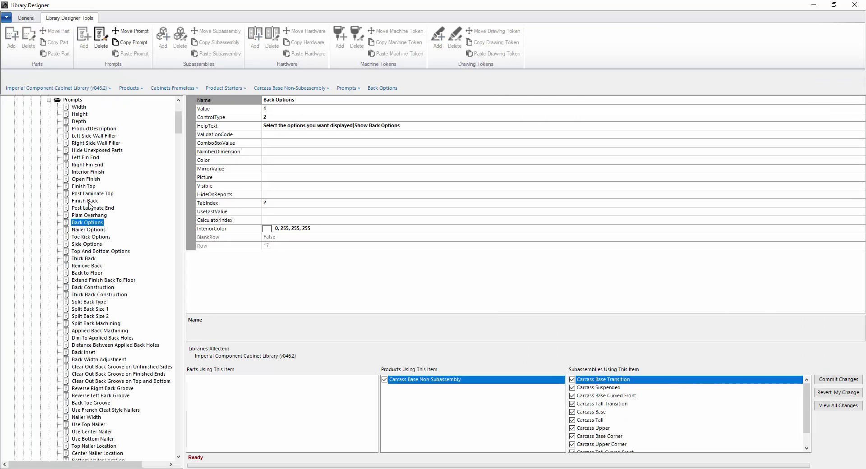
{"action": "left_click", "coordinate": [84, 259]}
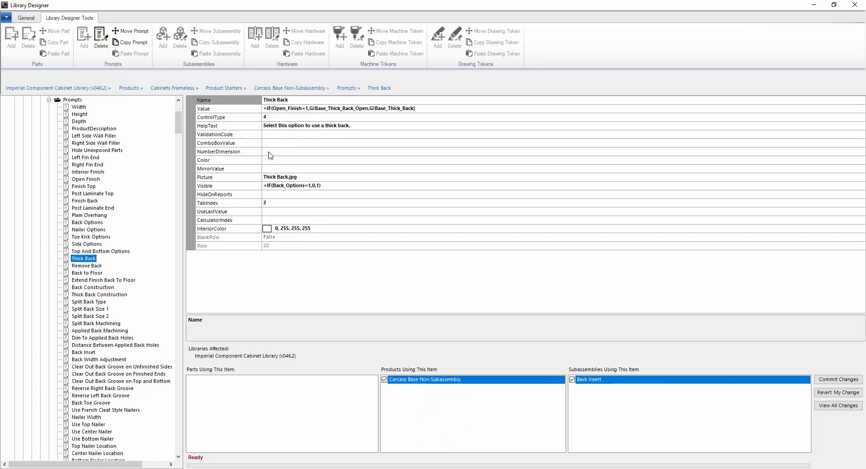
{"action": "left_click", "coordinate": [423, 111]}
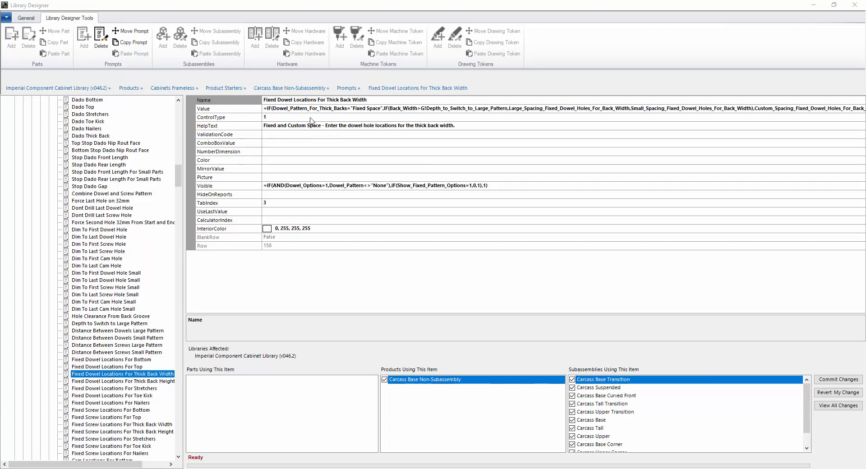
- View the Fixed Dowel Locations For Thick Back Width formula in the Text Editor, closing it unchanged
{"action": "left_click", "coordinate": [367, 108]}
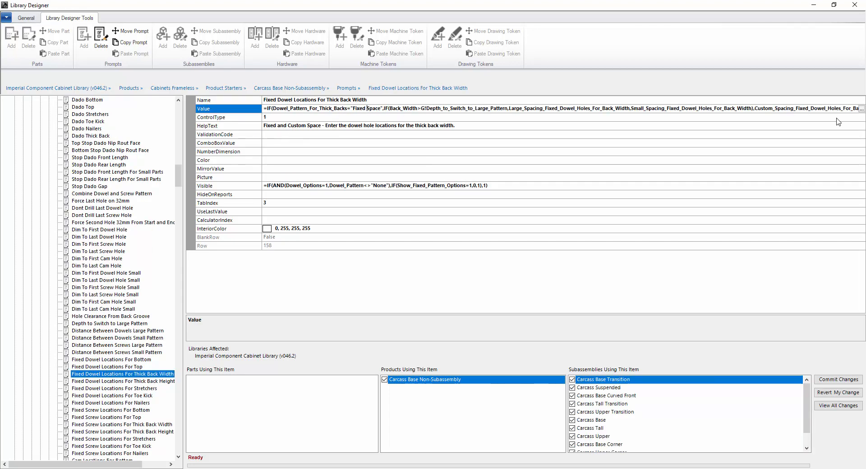
{"action": "left_click", "coordinate": [861, 109]}
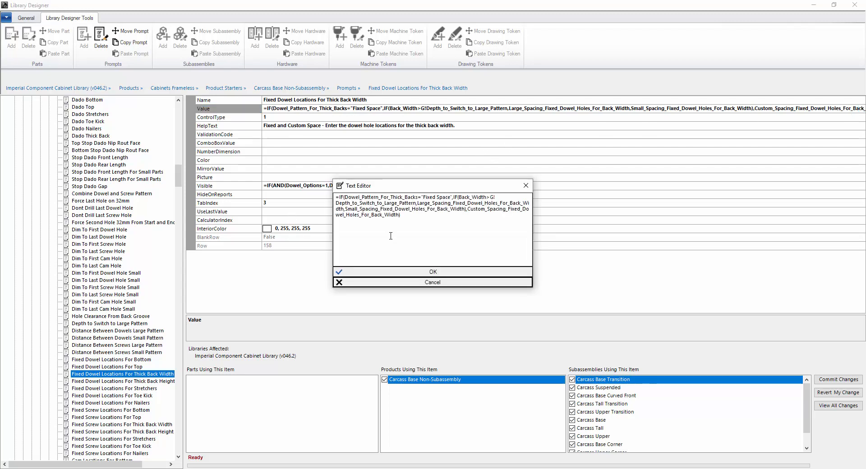
{"action": "left_click", "coordinate": [526, 185]}
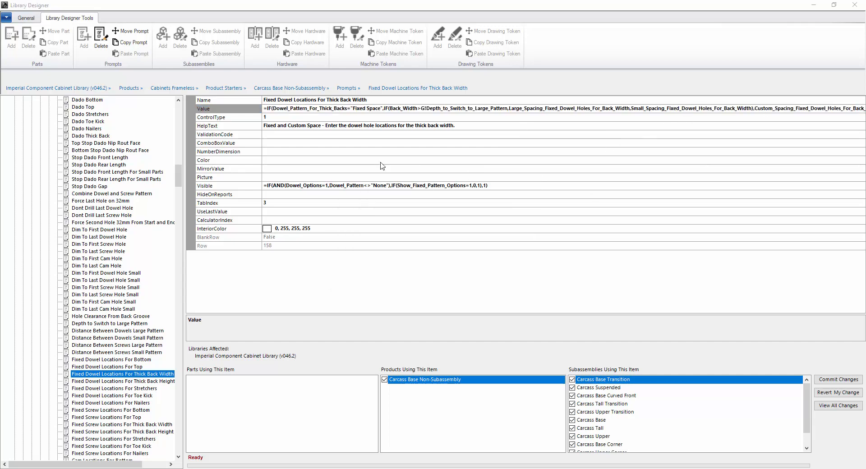
{"action": "left_click_drag", "start_coordinate": [182, 174], "coordinate": [180, 118]}
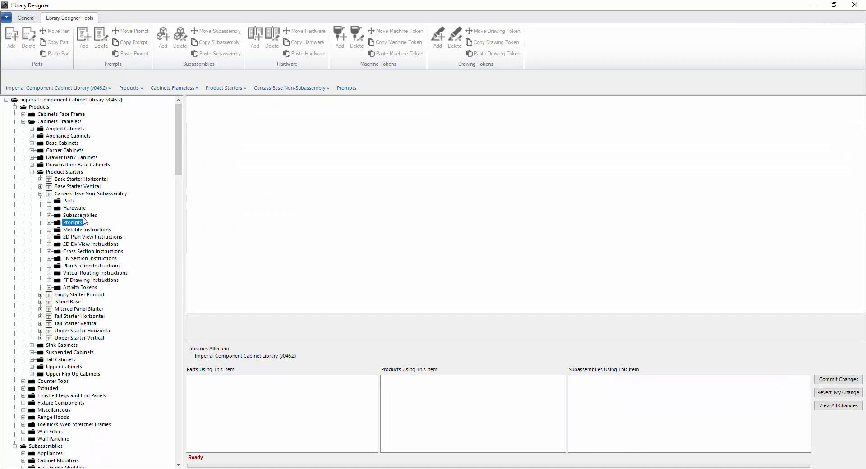
- Collapse Carcass Base Non-Subassembly and select all ten Product Starters, Base Starter Horizontal through Upper Starter Vertical
{"action": "left_click", "coordinate": [41, 195]}
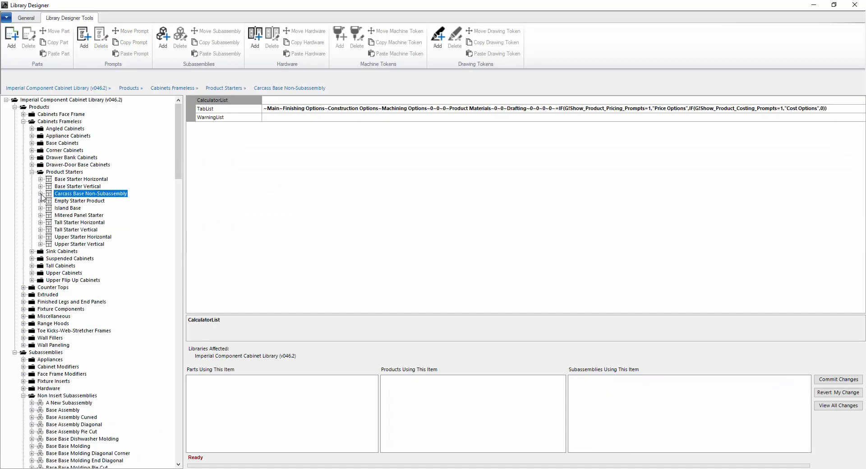
{"action": "left_click", "coordinate": [80, 180]}
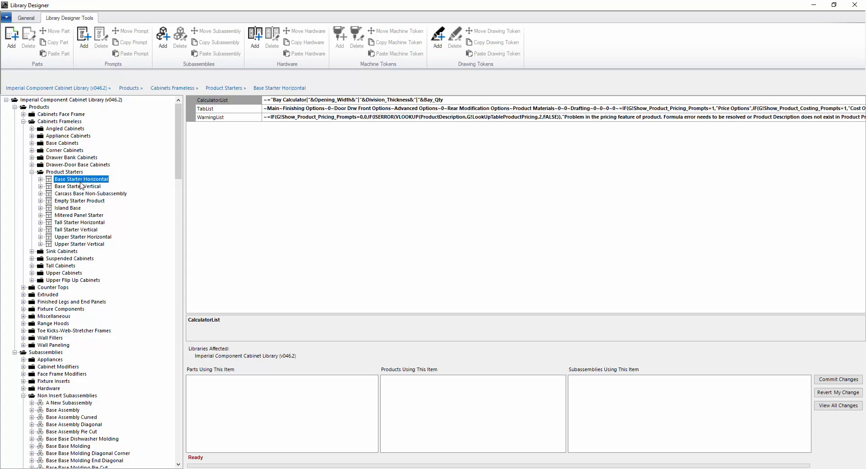
{"action": "left_click", "coordinate": [85, 244], "text": "shift"}
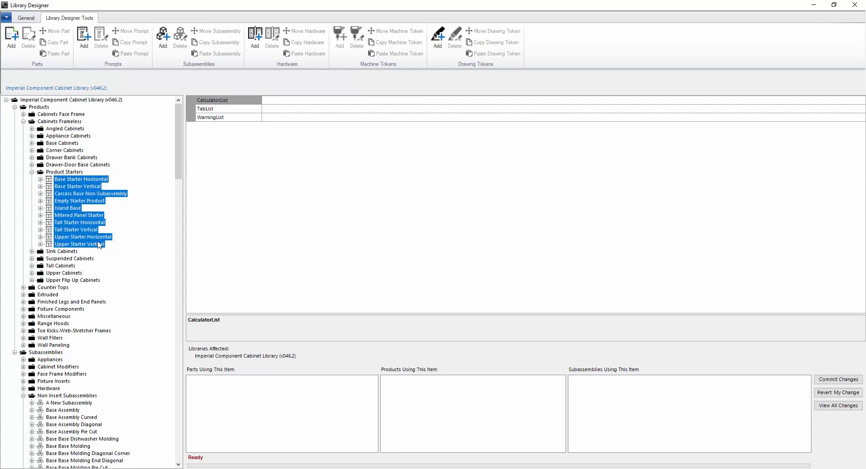
- Review the Add Prompt fields Name, Value, ControlType, ComboBoxValue and NumberDimension, then cancel without adding
{"action": "left_click", "coordinate": [91, 50]}
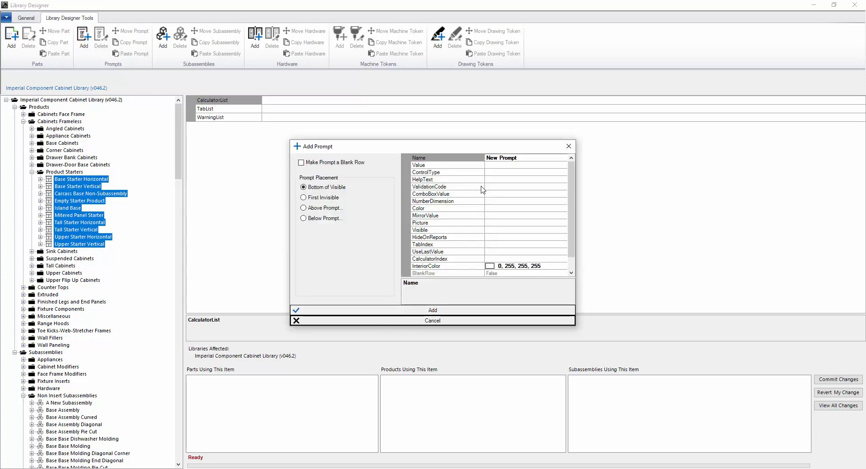
{"action": "left_click", "coordinate": [523, 158]}
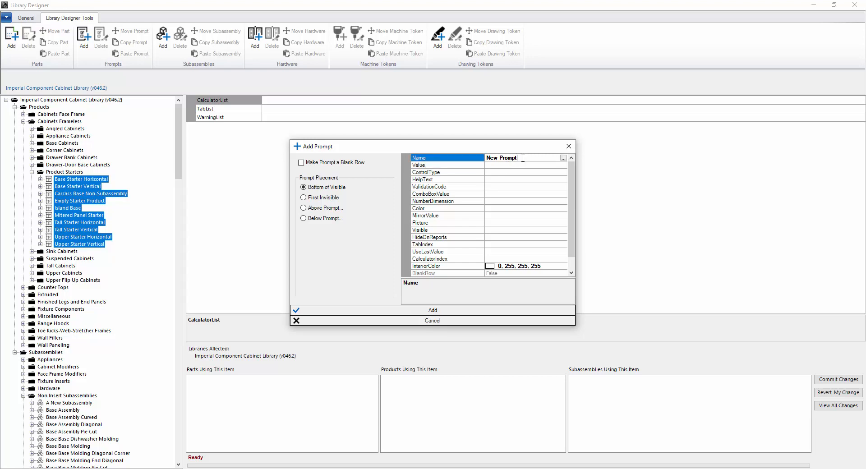
{"action": "left_click", "coordinate": [501, 166]}
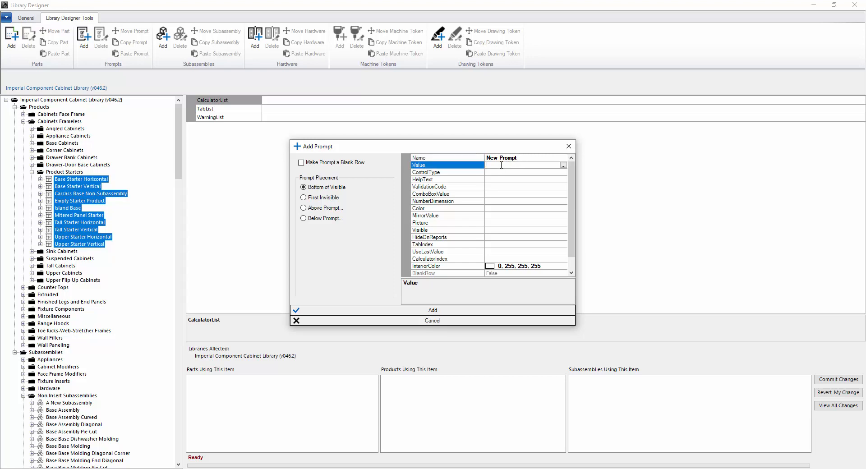
{"action": "left_click", "coordinate": [502, 173]}
{"action": "left_click", "coordinate": [505, 194]}
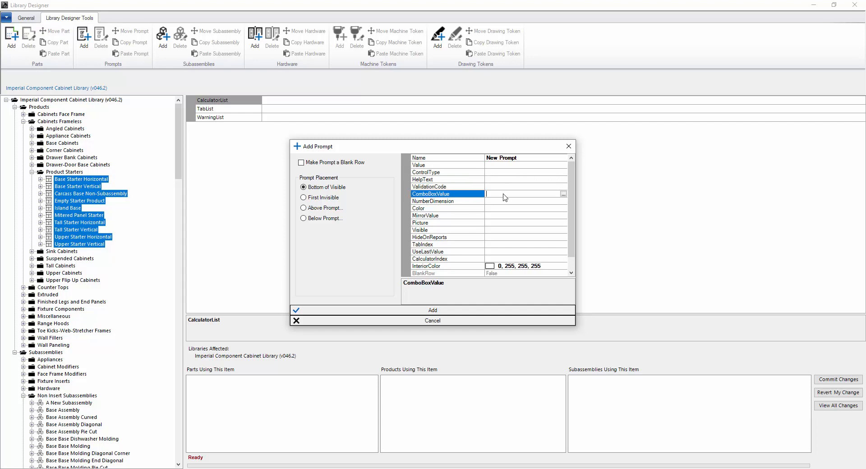
{"action": "left_click", "coordinate": [506, 201]}
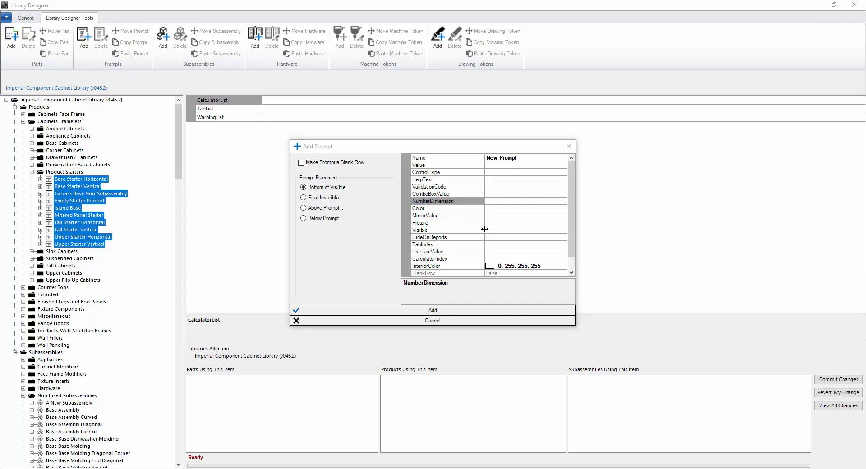
{"action": "left_click", "coordinate": [569, 146]}
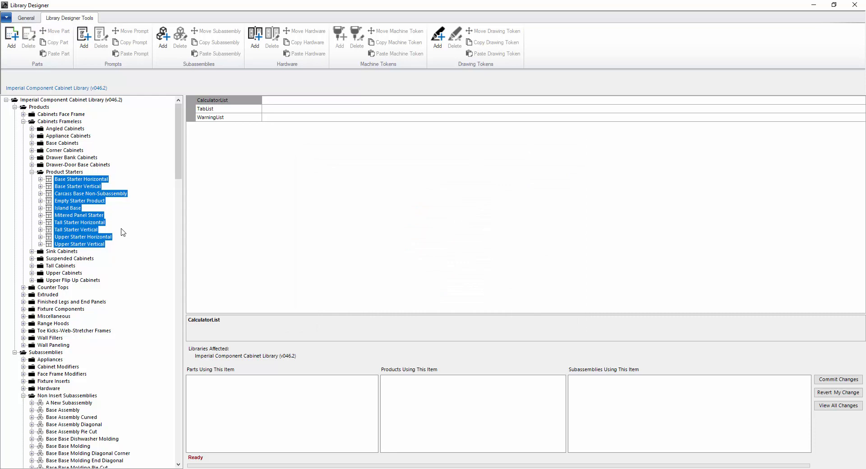
- Expand Empty Starter Product's Prompts and select Outside Edge Profile Choices Drawer
{"action": "left_click", "coordinate": [41, 208]}
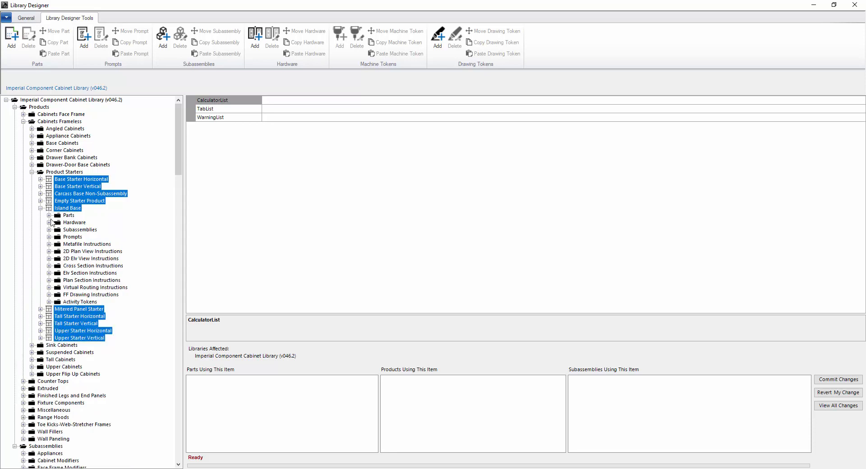
{"action": "left_click", "coordinate": [41, 208]}
{"action": "left_click", "coordinate": [41, 201]}
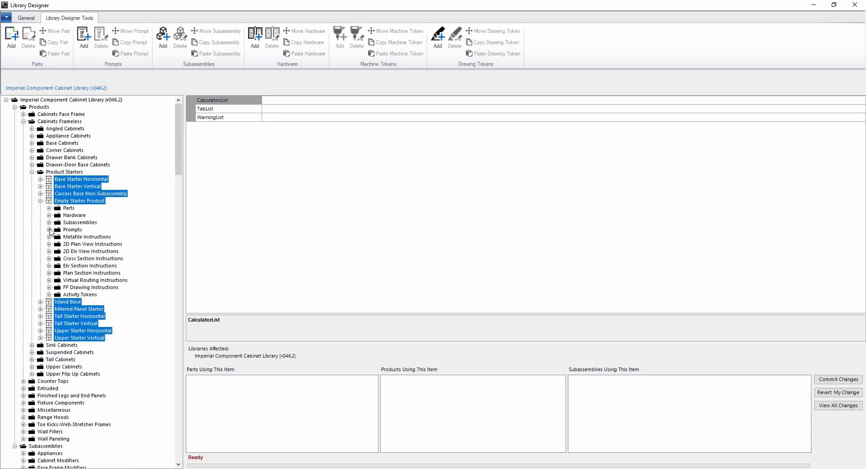
{"action": "left_click", "coordinate": [49, 224]}
{"action": "left_click", "coordinate": [88, 237]}
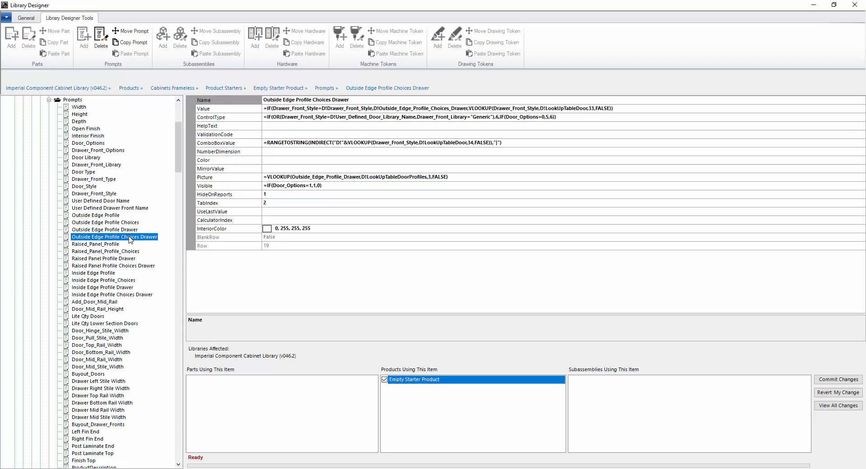
- Copy the Outside Edge Profile Choices Drawer prompt to the clipboard with Copy Prompt
{"action": "left_click", "coordinate": [134, 42]}
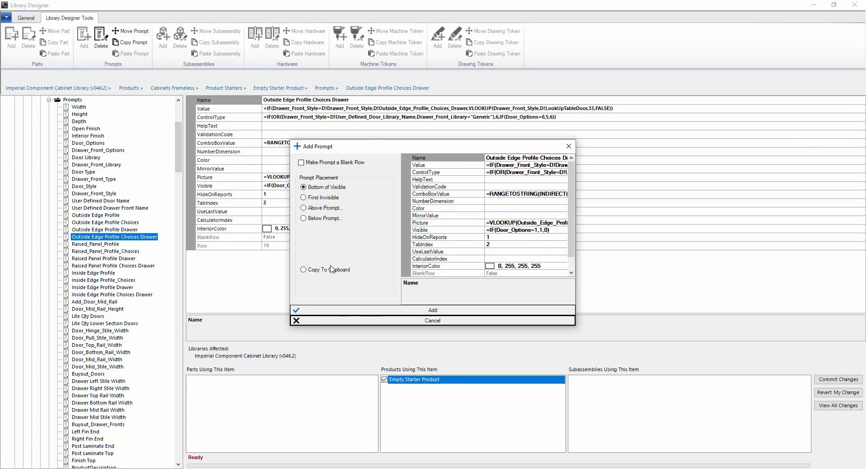
{"action": "left_click", "coordinate": [305, 270]}
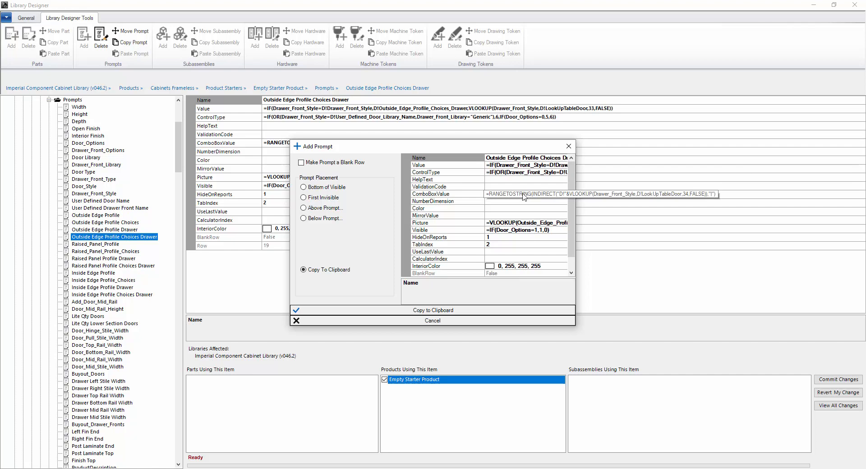
{"action": "left_click", "coordinate": [431, 311]}
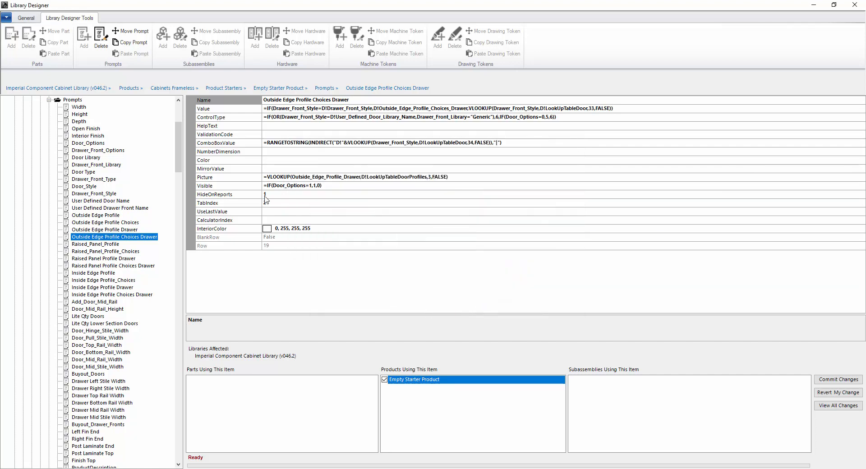
{"action": "scroll", "coordinate": [135, 171], "scroll_direction": "up", "scroll_amount": 6}
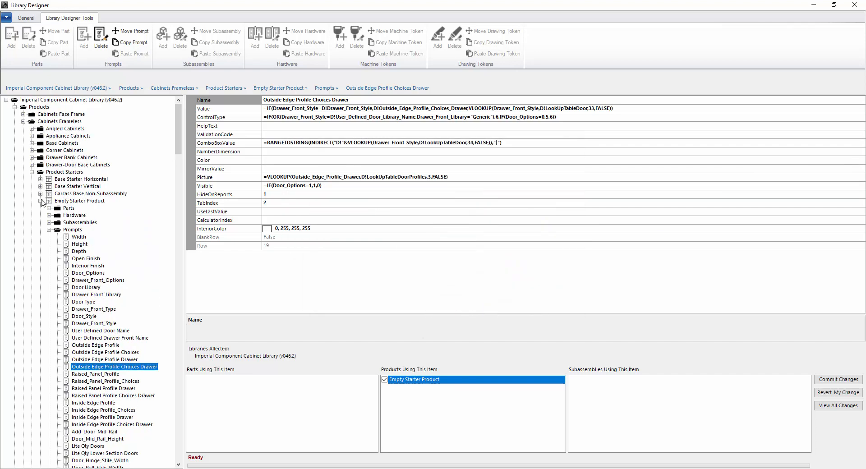
{"action": "left_click", "coordinate": [40, 201]}
{"action": "left_click", "coordinate": [77, 208]}
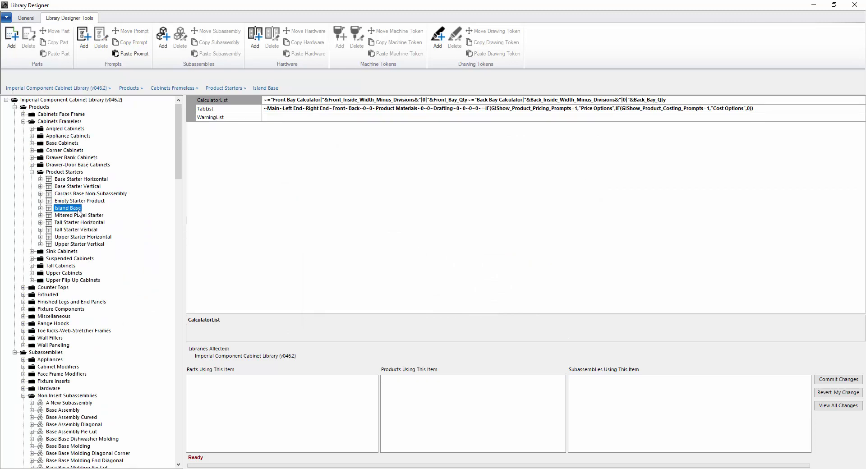
{"action": "left_click", "coordinate": [79, 244], "text": "shift"}
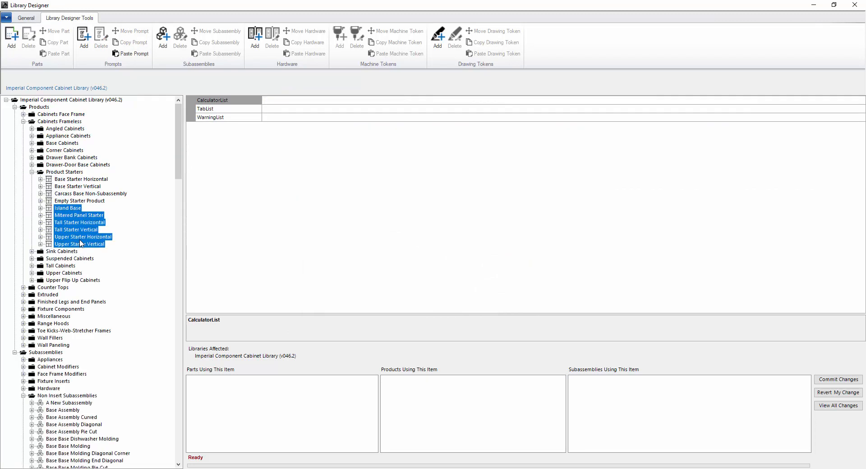
{"action": "left_click", "coordinate": [131, 54]}
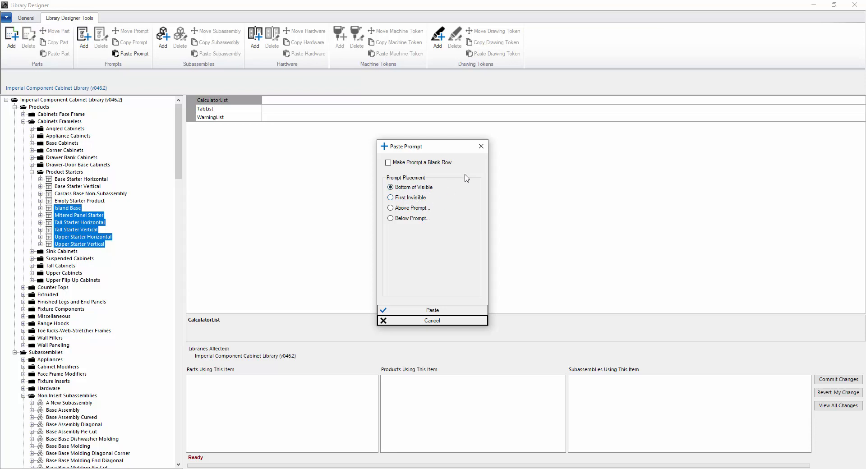
{"action": "left_click", "coordinate": [395, 210]}
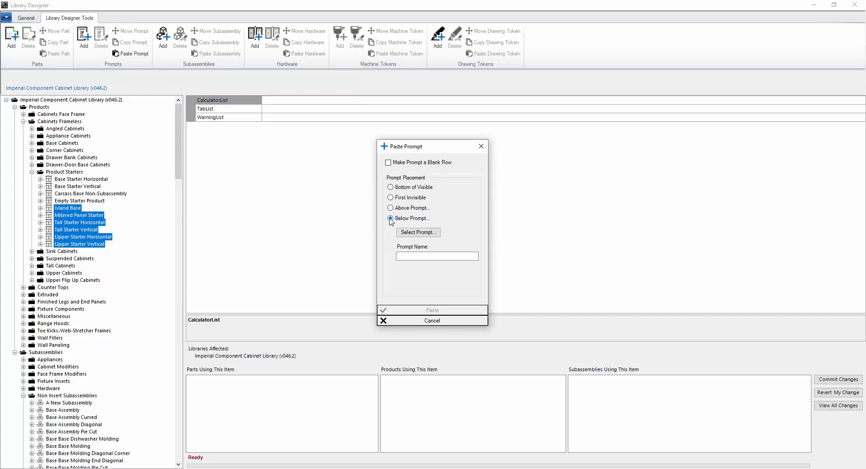
{"action": "left_click", "coordinate": [417, 232]}
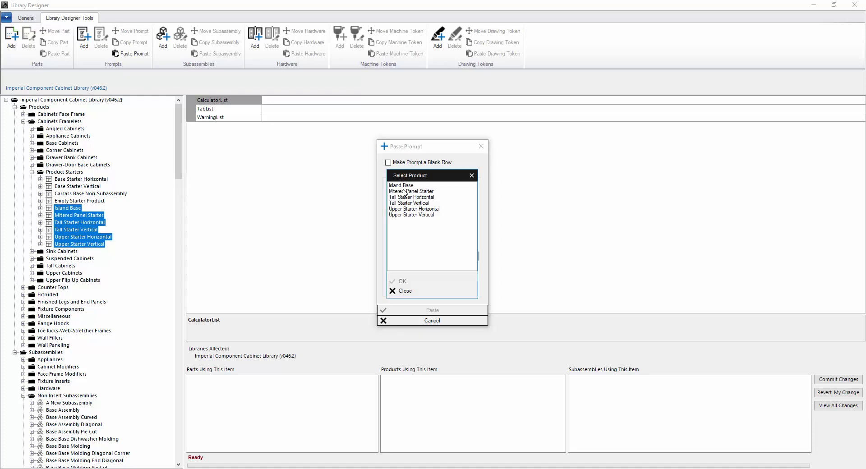
{"action": "left_click", "coordinate": [407, 186]}
{"action": "left_click", "coordinate": [416, 197]}
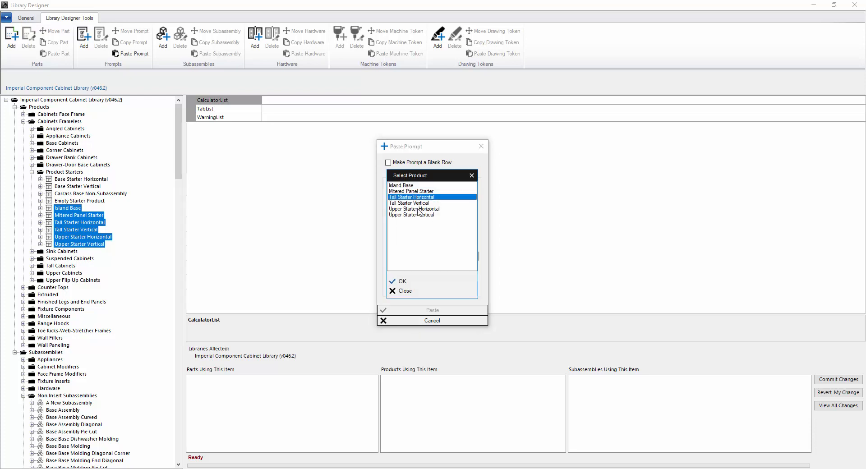
{"action": "left_click", "coordinate": [414, 282]}
{"action": "left_click", "coordinate": [450, 240]}
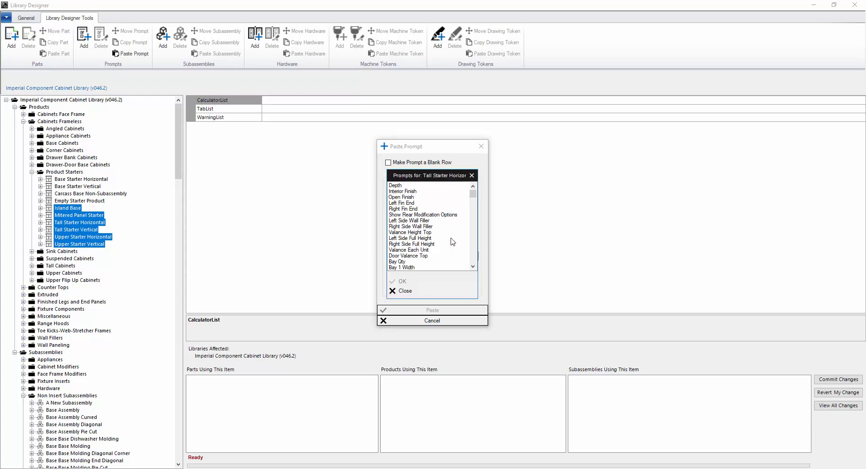
{"action": "left_click", "coordinate": [411, 209]}
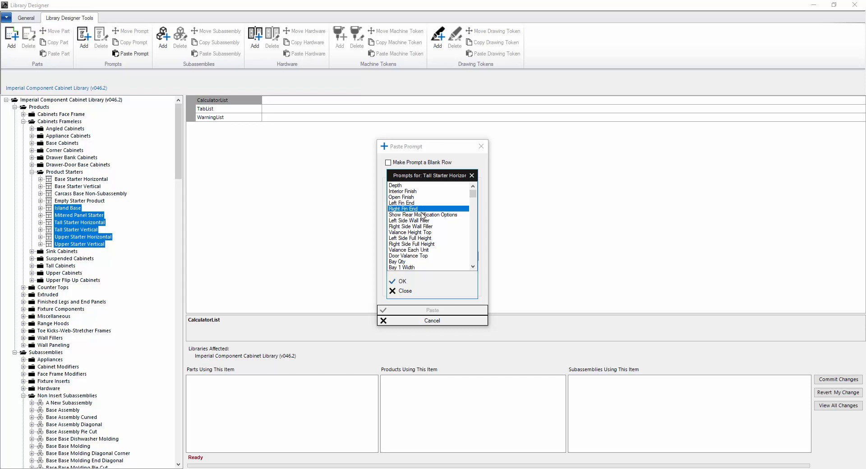
{"action": "left_click", "coordinate": [424, 283]}
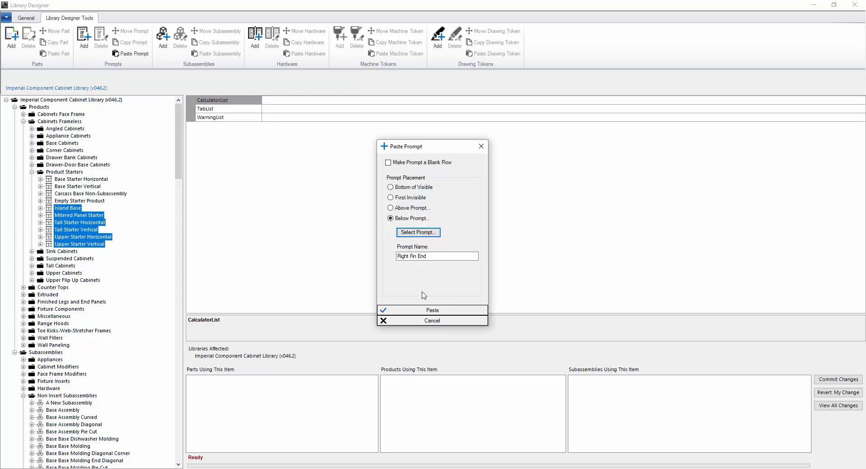
{"action": "left_click", "coordinate": [426, 321]}
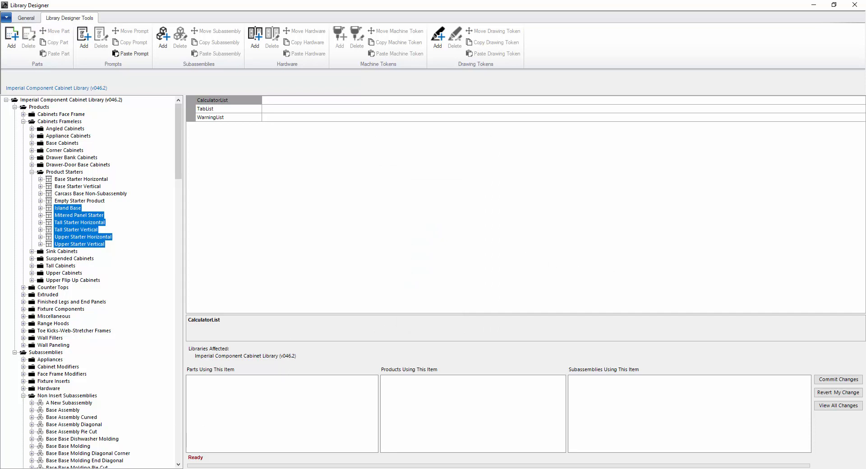
- Duplicate MicrovellumFactory.sdf in the Factory Database folder with Ctrl+C/Ctrl+V, then return to Library Designer
{"action": "left_click", "coordinate": [79, 468]}
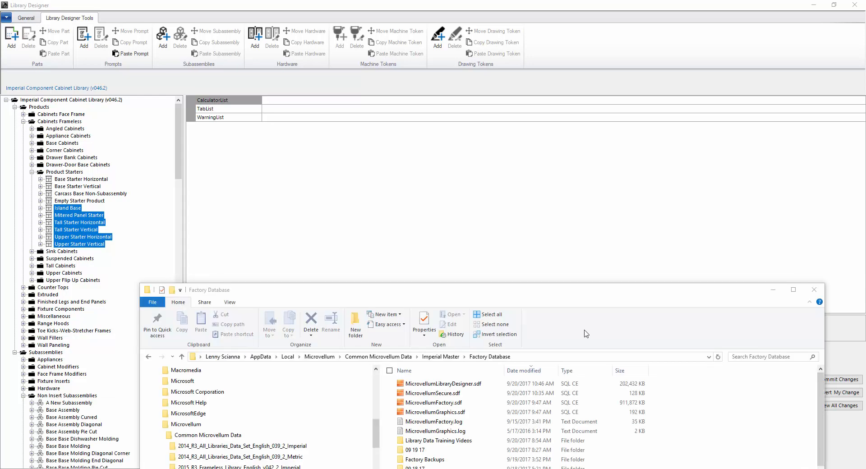
{"action": "left_click_drag", "start_coordinate": [429, 296], "coordinate": [412, 280]}
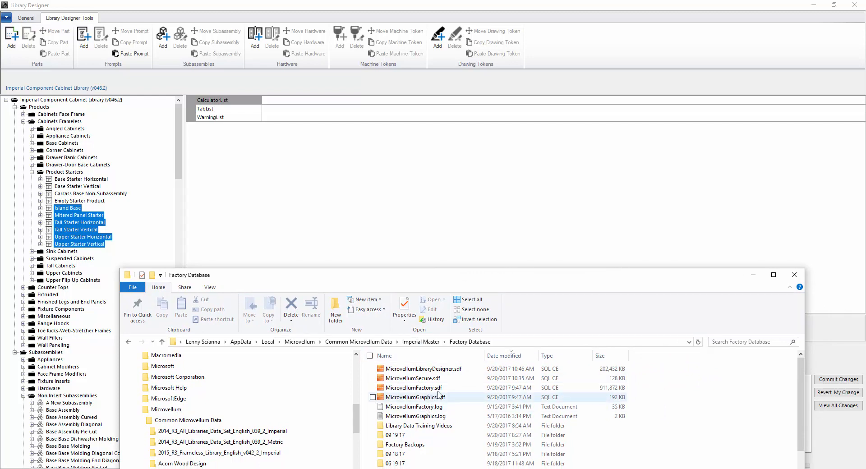
{"action": "left_click", "coordinate": [420, 389]}
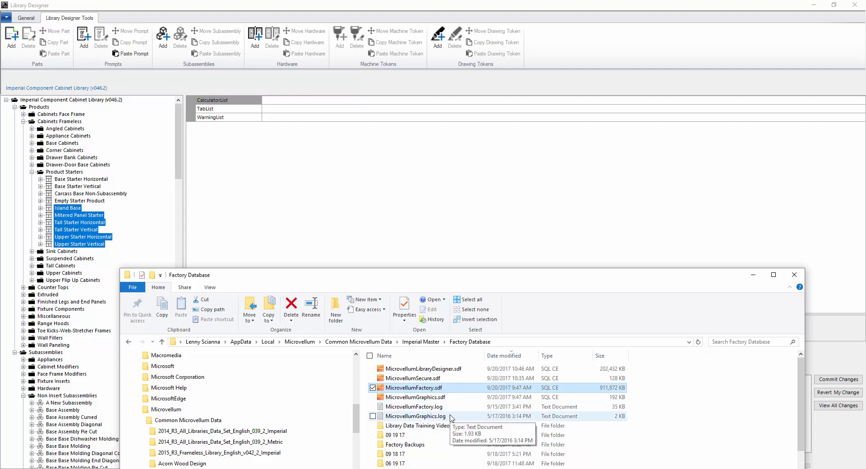
{"action": "key", "text": "ctrl+c"}
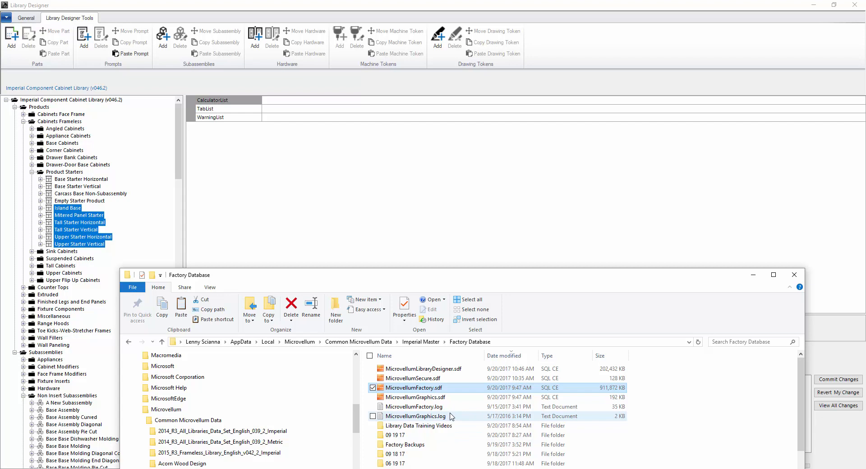
{"action": "key", "text": "ctrl+v"}
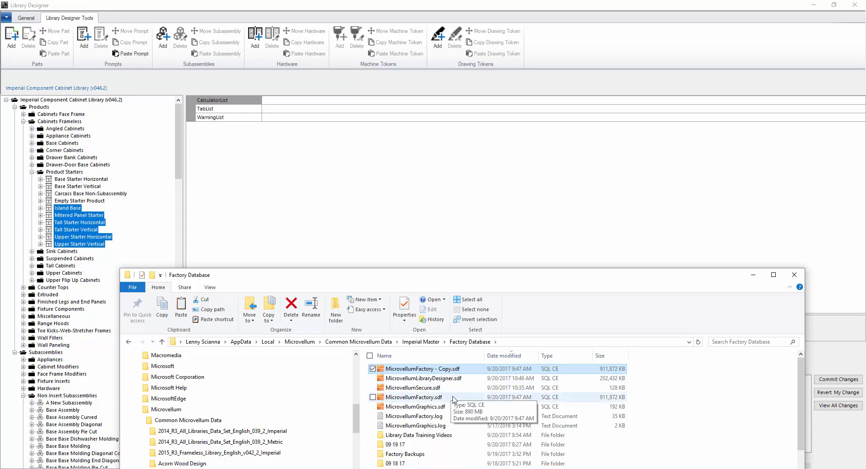
{"action": "left_click", "coordinate": [756, 277]}
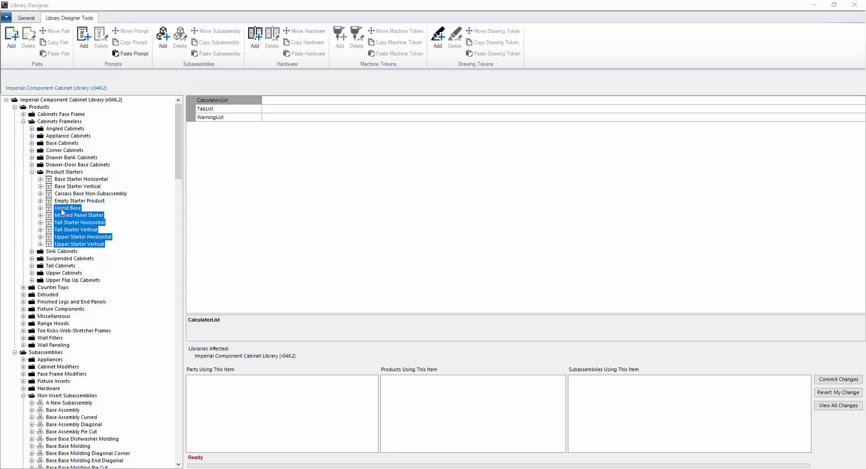
- Expand Mitered Panel Starter's Prompts and select Division QTY through Division 5 Width
{"action": "left_click", "coordinate": [41, 216]}
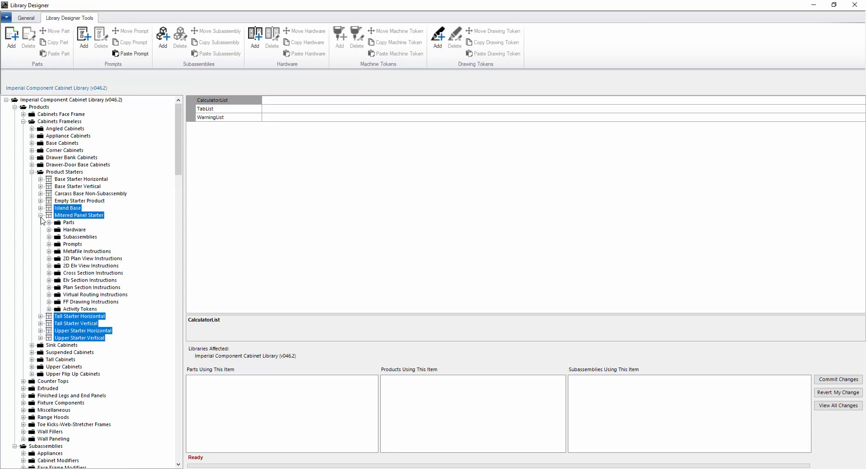
{"action": "left_click", "coordinate": [48, 244]}
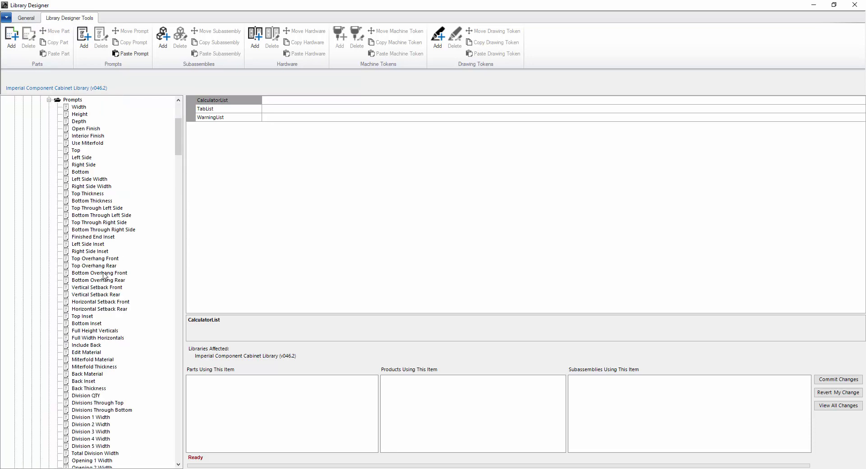
{"action": "left_click", "coordinate": [90, 208]}
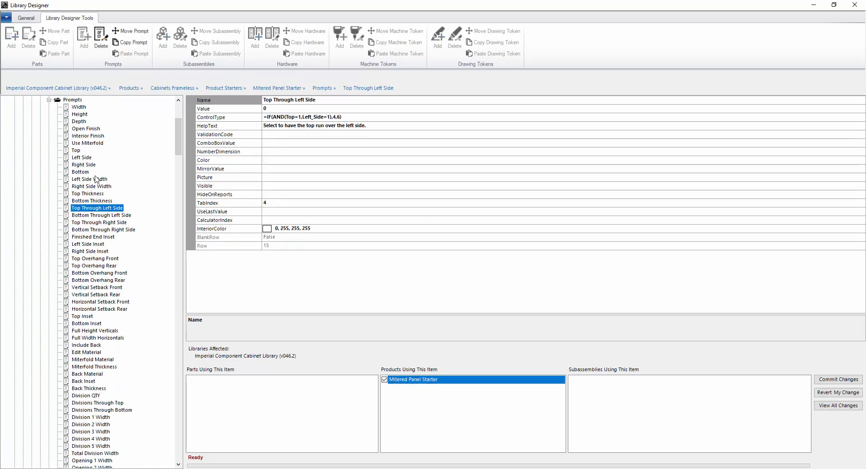
{"action": "left_click", "coordinate": [93, 403]}
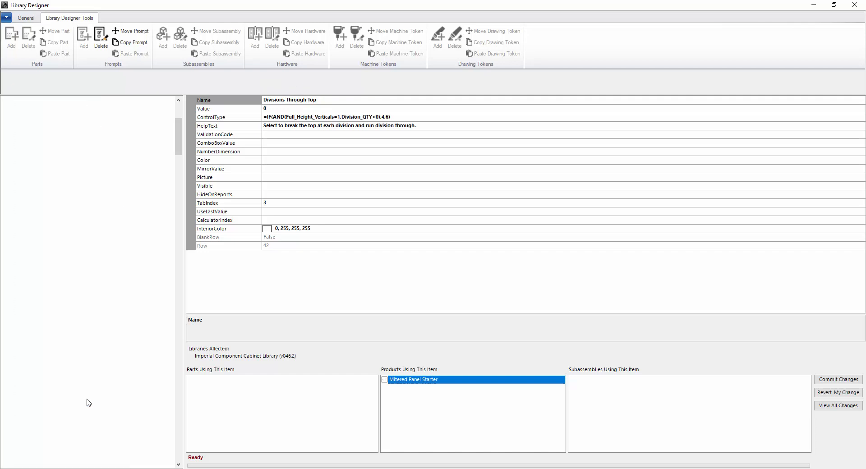
{"action": "scroll", "coordinate": [96, 399], "scroll_direction": "down", "scroll_amount": 2}
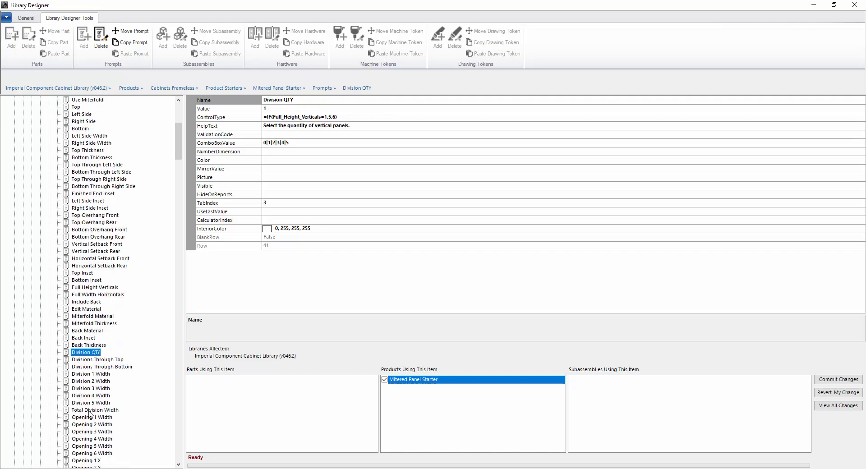
{"action": "left_click", "coordinate": [89, 403], "text": "shift"}
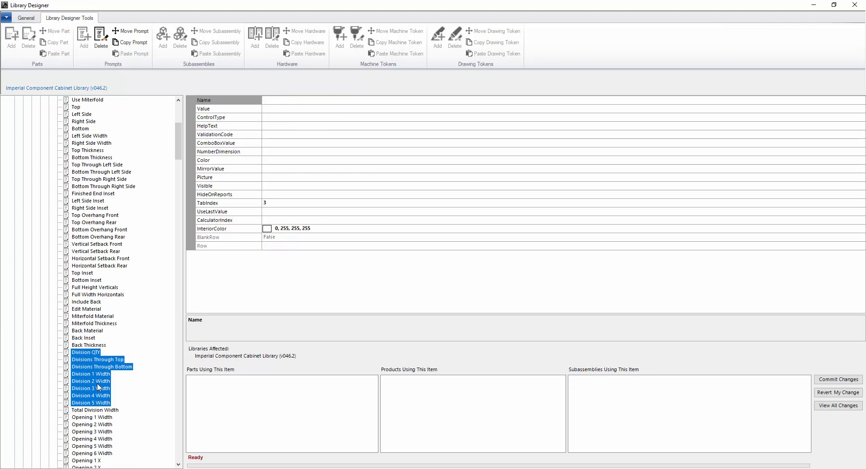
- Copy the Mitered Panel Starter's Division prompts to the clipboard and collapse Mitered Panel Starter
{"action": "left_click", "coordinate": [127, 43]}
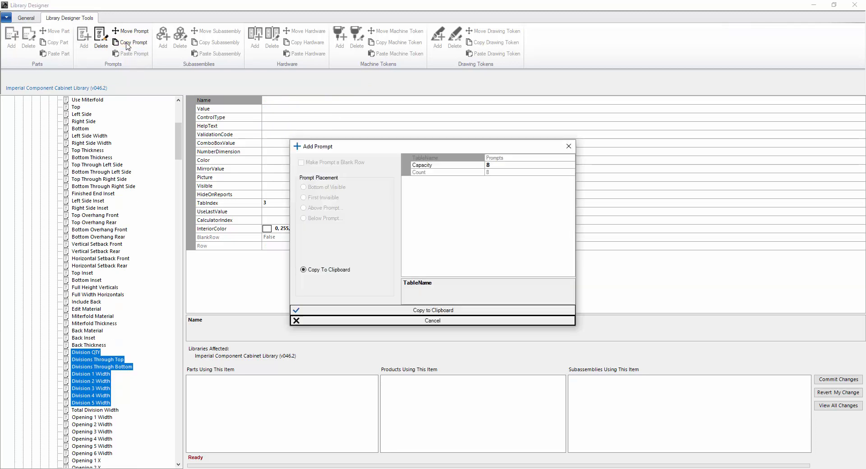
{"action": "left_click", "coordinate": [368, 314]}
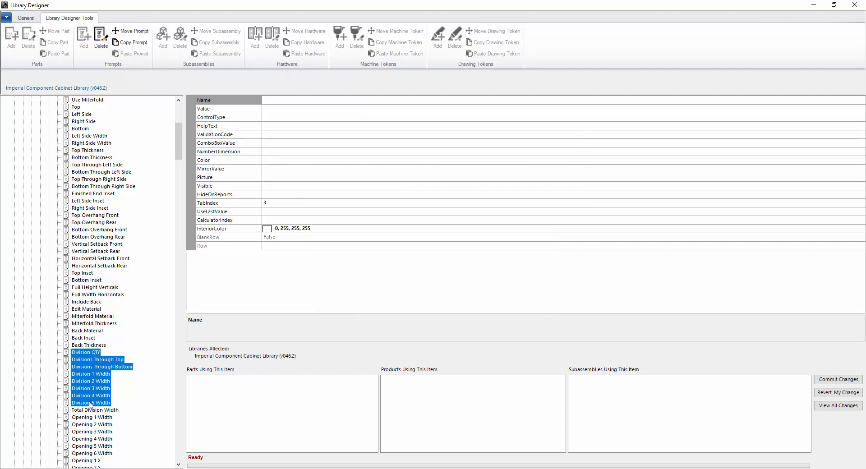
{"action": "scroll", "coordinate": [27, 381], "scroll_direction": "up", "scroll_amount": 9}
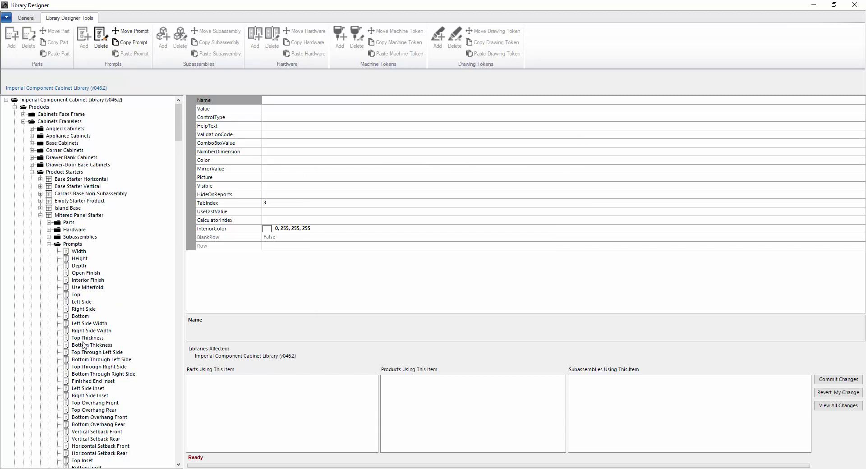
{"action": "left_click", "coordinate": [49, 244]}
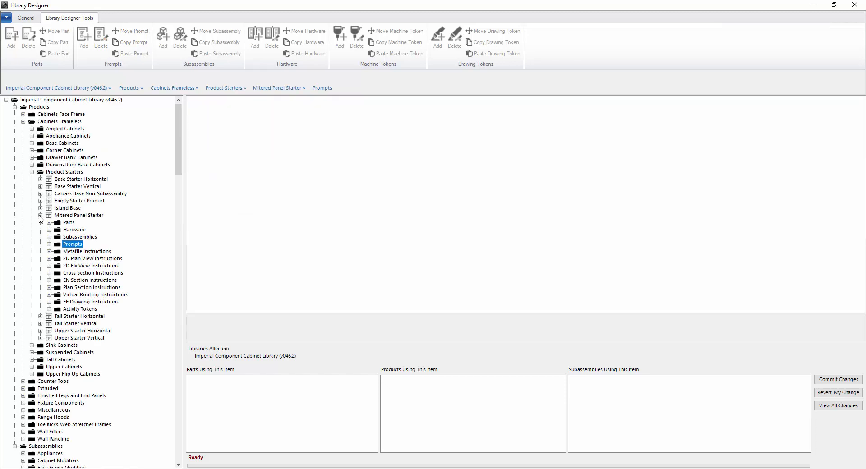
{"action": "left_click", "coordinate": [40, 216]}
- Select Tall Starter Horizontal through Upper Starter Vertical, open Paste Prompt, and close it without pasting
{"action": "left_click", "coordinate": [41, 223]}
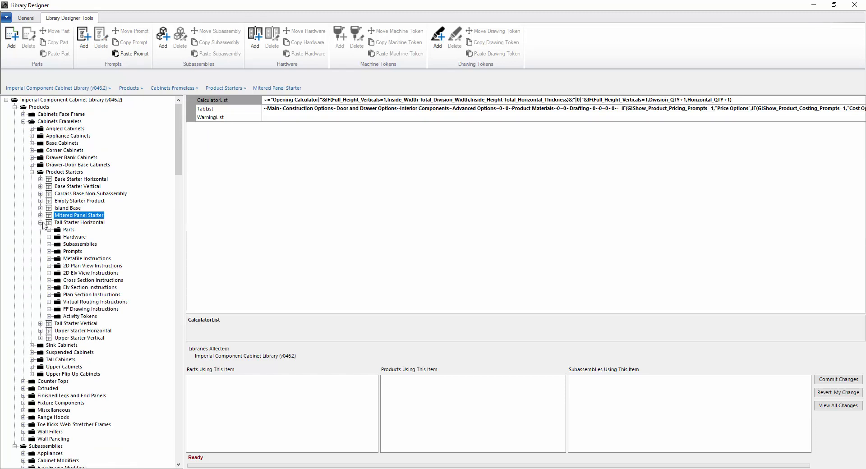
{"action": "left_click", "coordinate": [40, 223]}
{"action": "left_click", "coordinate": [59, 223]}
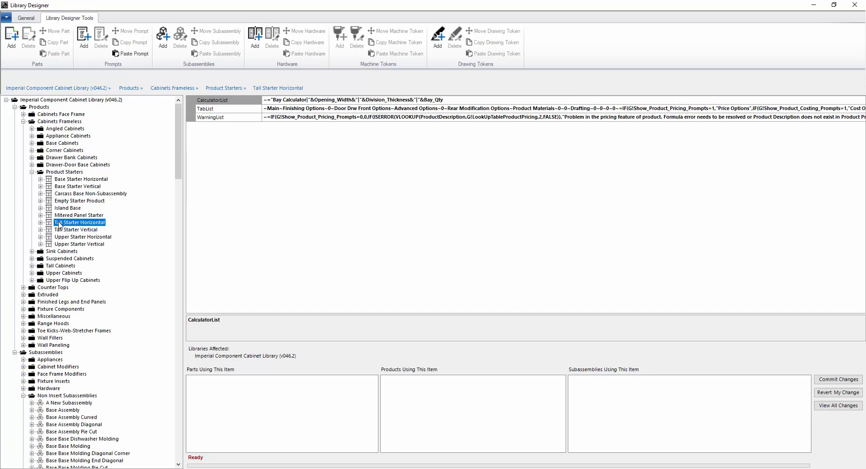
{"action": "left_click", "coordinate": [69, 244], "text": "shift"}
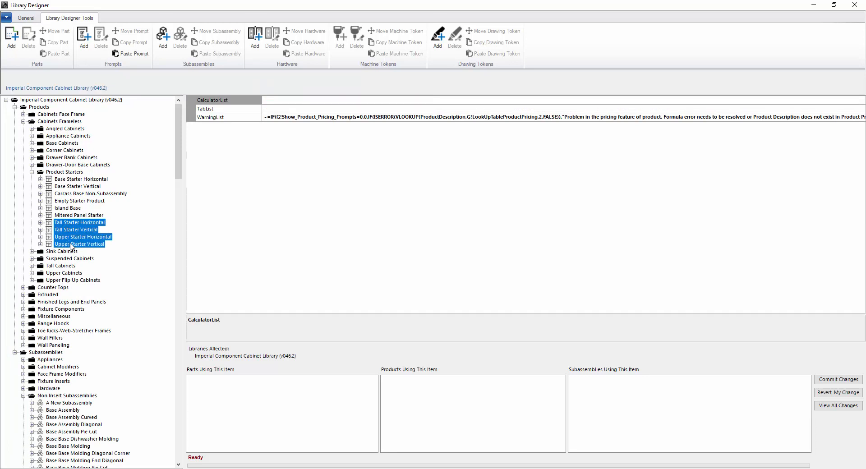
{"action": "left_click", "coordinate": [135, 54]}
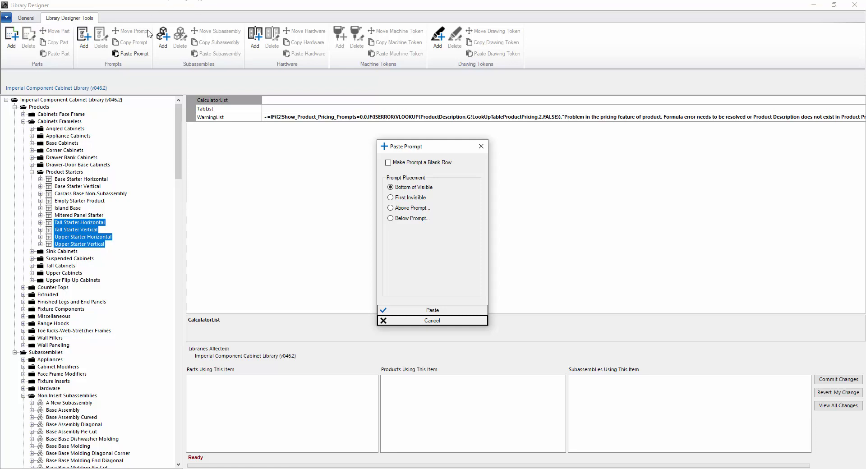
{"action": "left_click", "coordinate": [481, 145]}
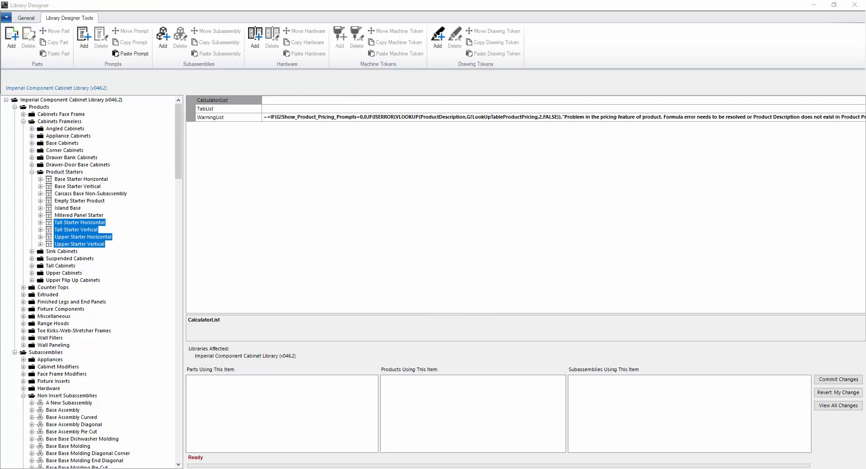
- Expand Tall Starter Horizontal's prompts and select the Bay 1 Width prompt
{"action": "left_click", "coordinate": [40, 223]}
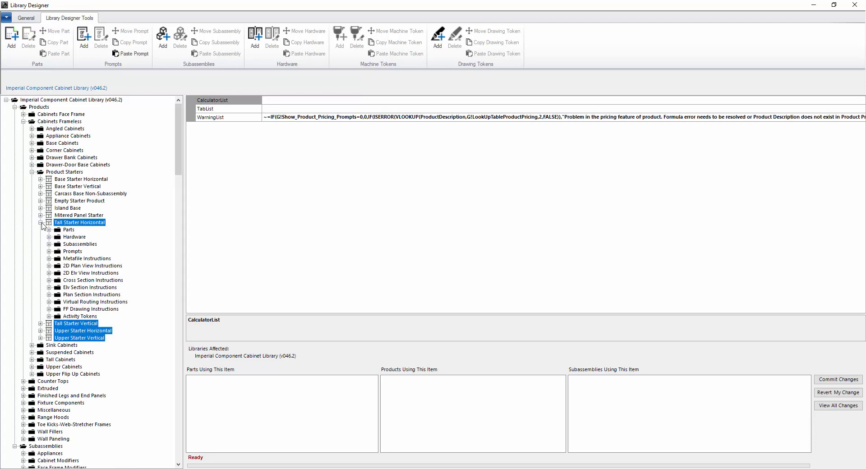
{"action": "left_click", "coordinate": [50, 251]}
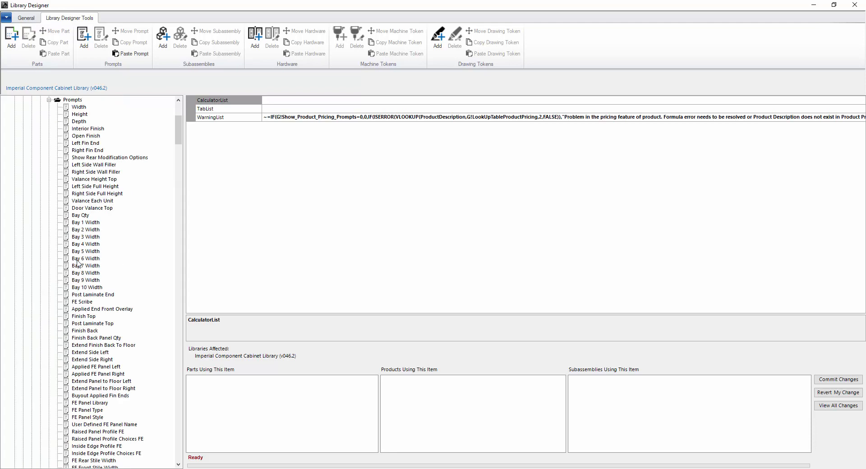
{"action": "left_click", "coordinate": [86, 223]}
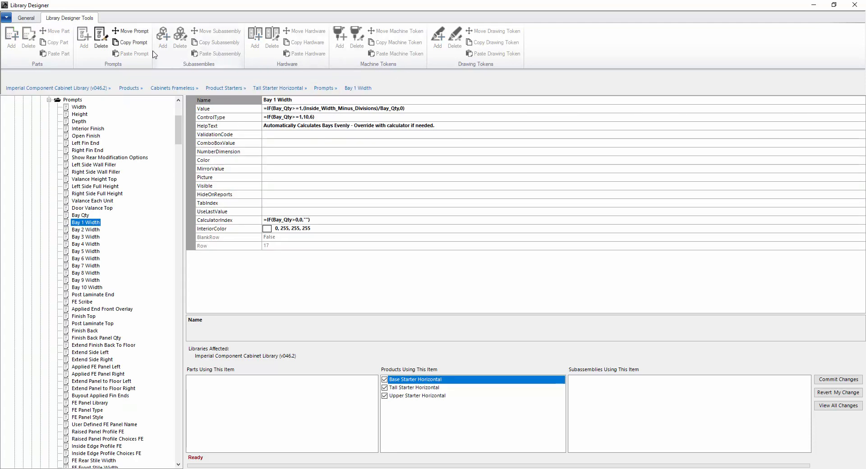
- Try moving Bay 1 Width up and down, cancel the reorder, and collapse Prompts
{"action": "left_click", "coordinate": [131, 32]}
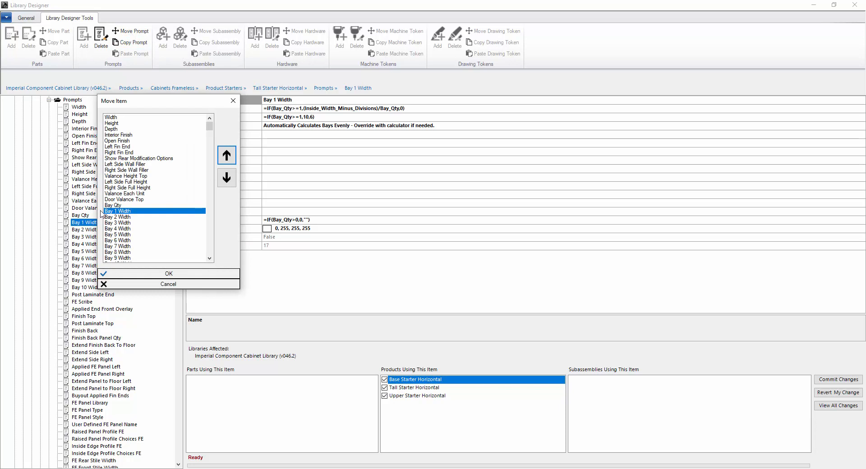
{"action": "left_click", "coordinate": [227, 158]}
{"action": "left_click", "coordinate": [227, 158]}
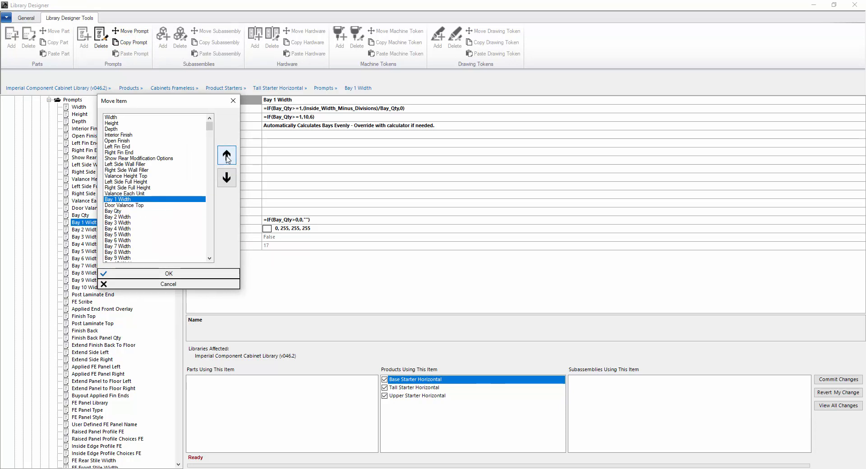
{"action": "left_click", "coordinate": [227, 161]}
{"action": "left_click", "coordinate": [228, 160]}
{"action": "left_click", "coordinate": [227, 179]}
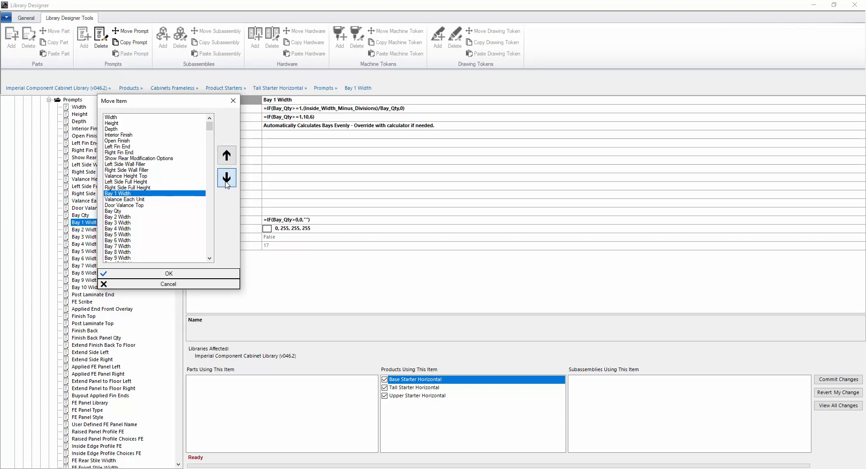
{"action": "left_click", "coordinate": [227, 179]}
{"action": "left_click", "coordinate": [227, 178]}
{"action": "left_click", "coordinate": [226, 180]}
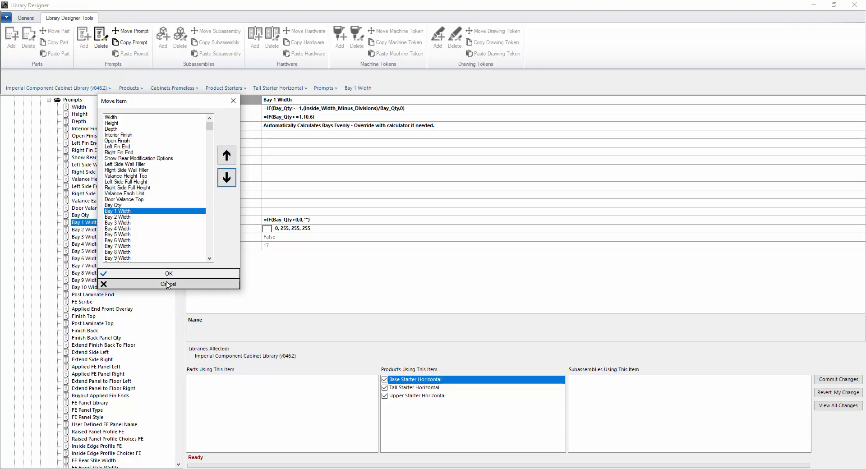
{"action": "left_click", "coordinate": [182, 284]}
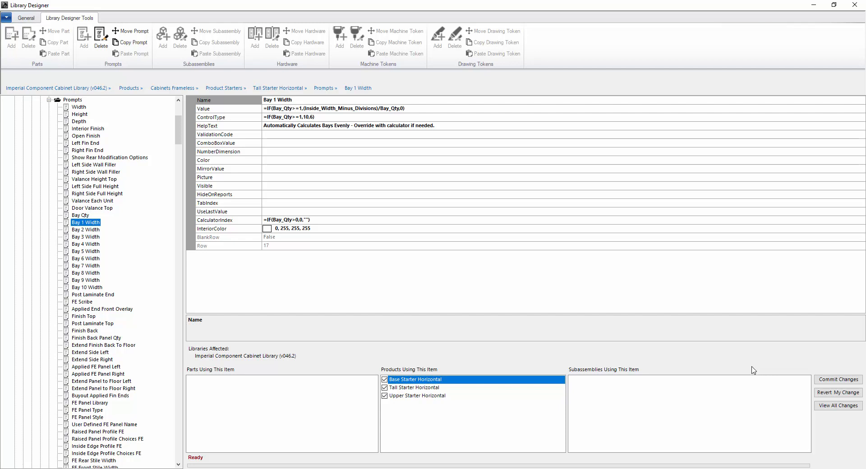
{"action": "left_click", "coordinate": [49, 100]}
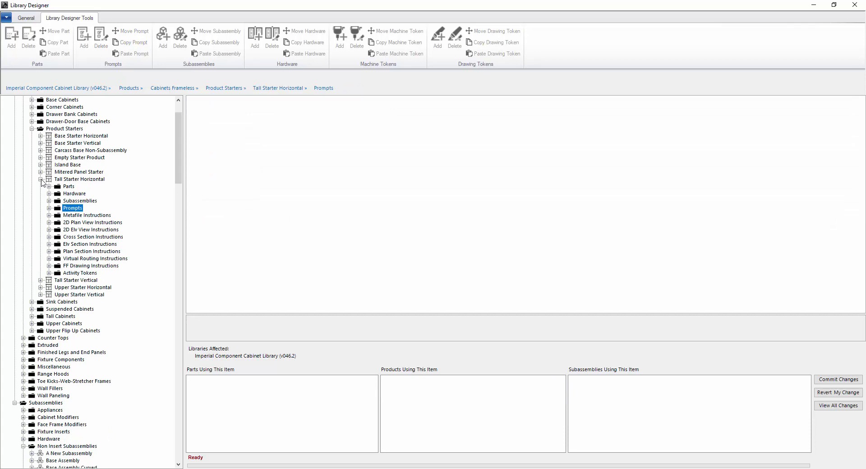
- Open the Base Left Side Open part under Carcass Base Non-Subassembly's Parts
{"action": "left_click", "coordinate": [40, 179]}
{"action": "left_click", "coordinate": [56, 151]}
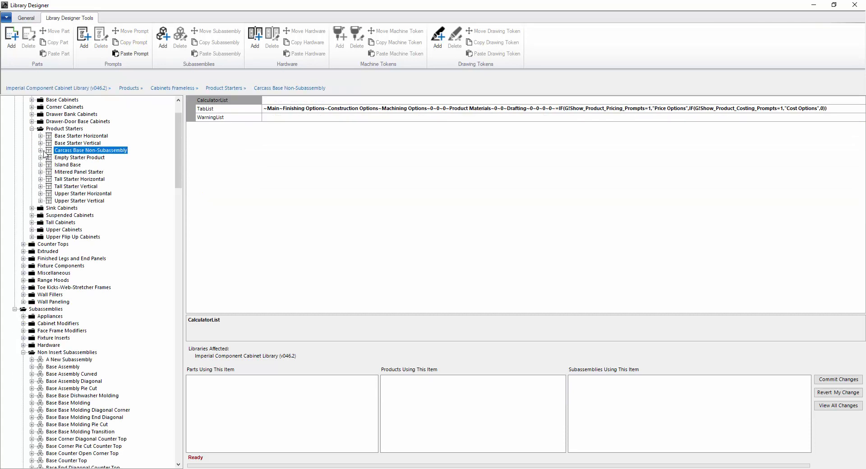
{"action": "left_click", "coordinate": [40, 150]}
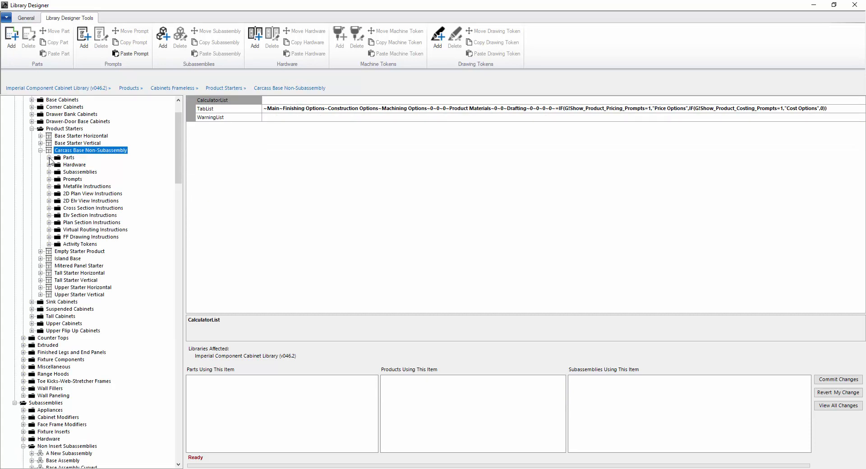
{"action": "left_click", "coordinate": [49, 158]}
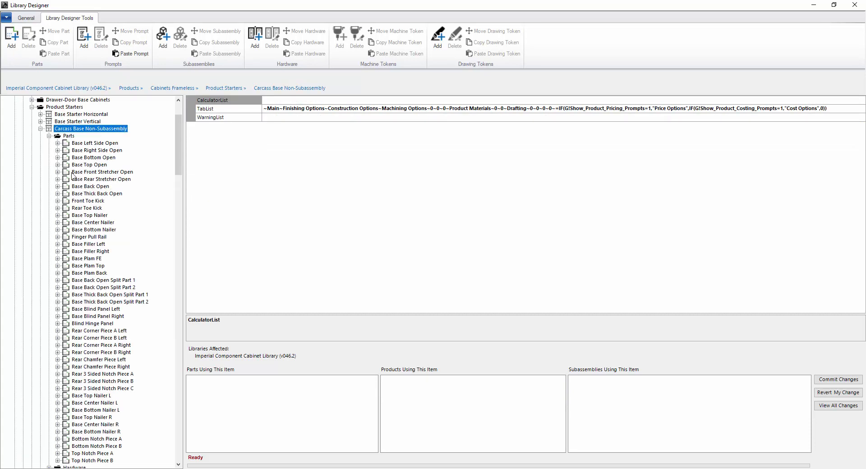
{"action": "double_click", "coordinate": [62, 145]}
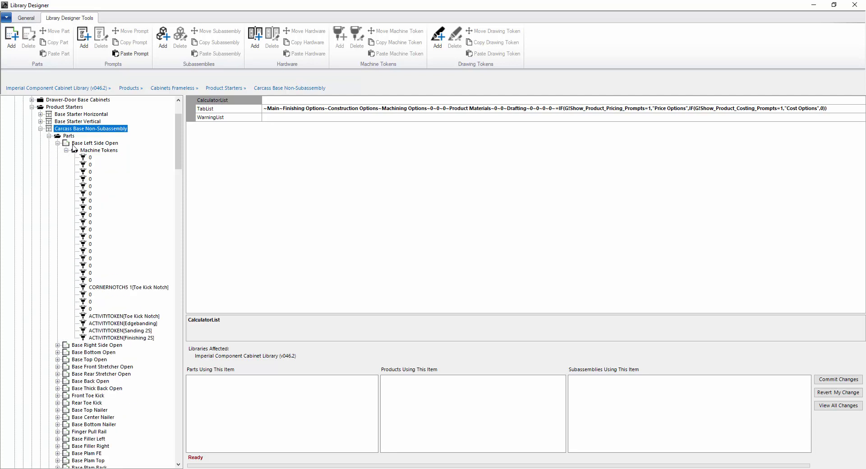
- Cancel adding a machine token, then inspect a token and select the Machine Tokens folder
{"action": "left_click", "coordinate": [339, 37]}
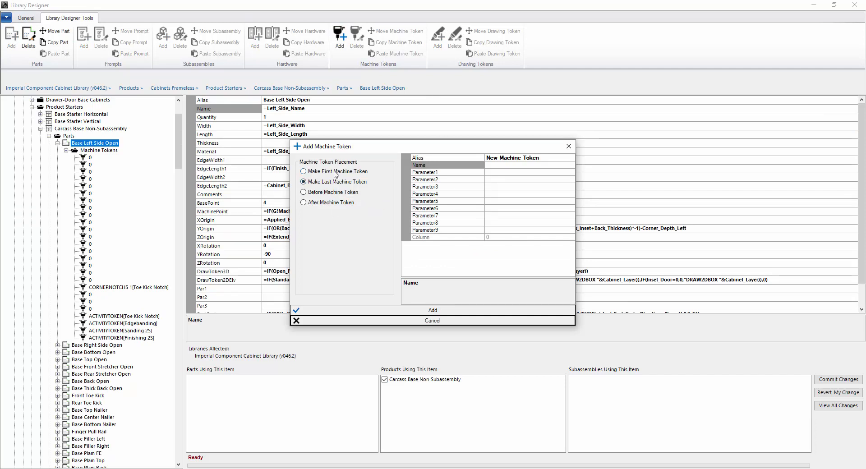
{"action": "left_click", "coordinate": [335, 192]}
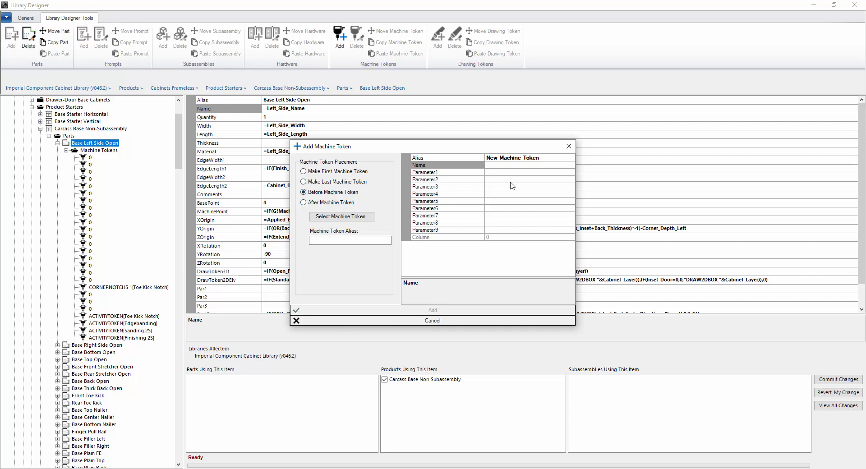
{"action": "left_click", "coordinate": [442, 321]}
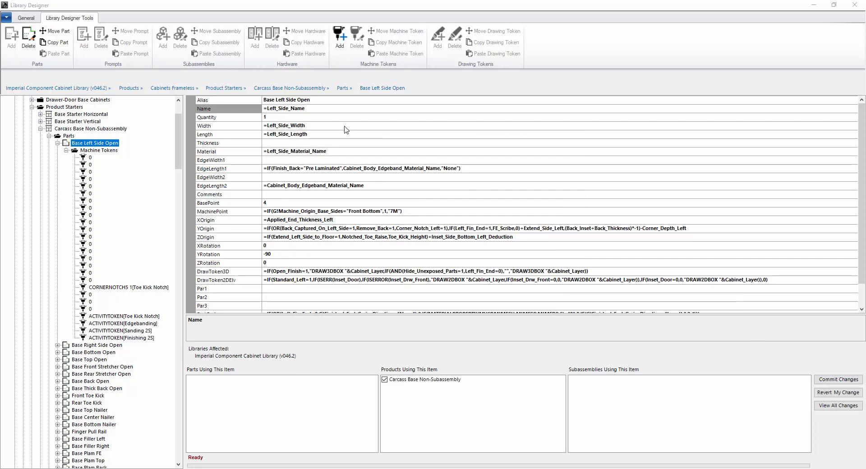
{"action": "left_click", "coordinate": [90, 251]}
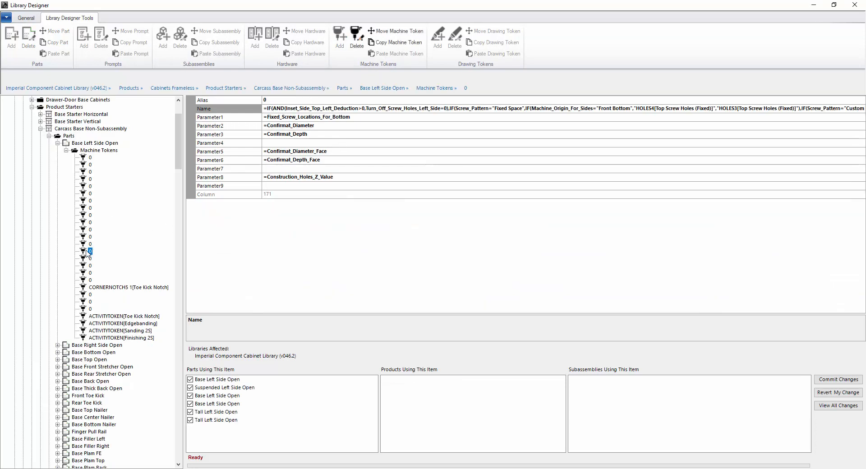
{"action": "left_click", "coordinate": [90, 153]}
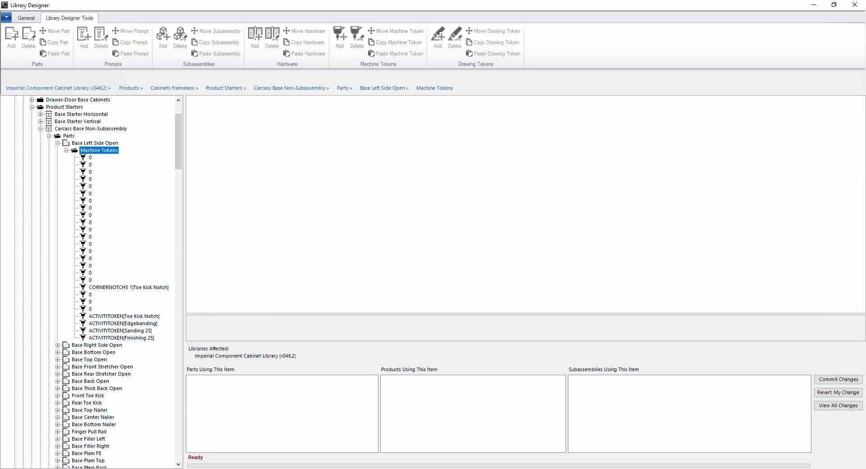
- Show Base Right Side Open's properties and switch between the ribbon tabs
{"action": "left_click", "coordinate": [85, 346]}
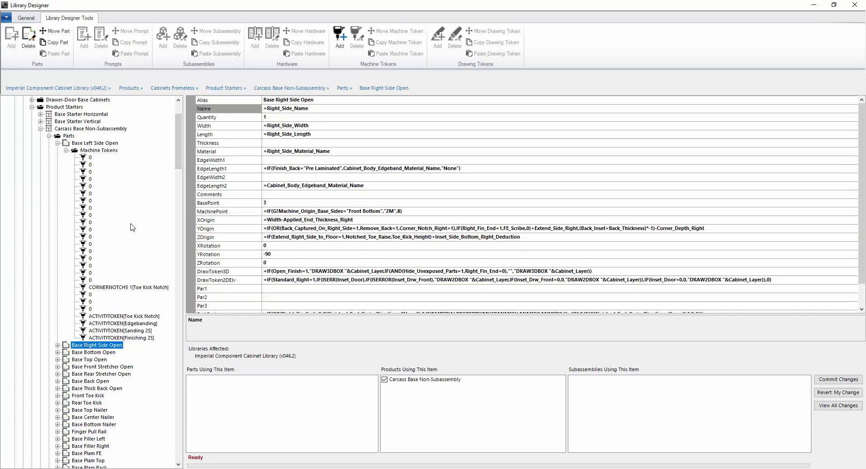
{"action": "left_click", "coordinate": [30, 19]}
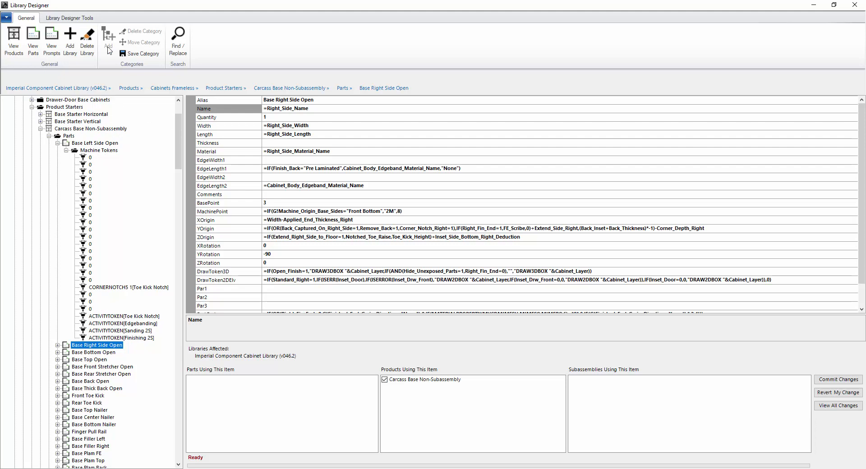
{"action": "left_click", "coordinate": [70, 18]}
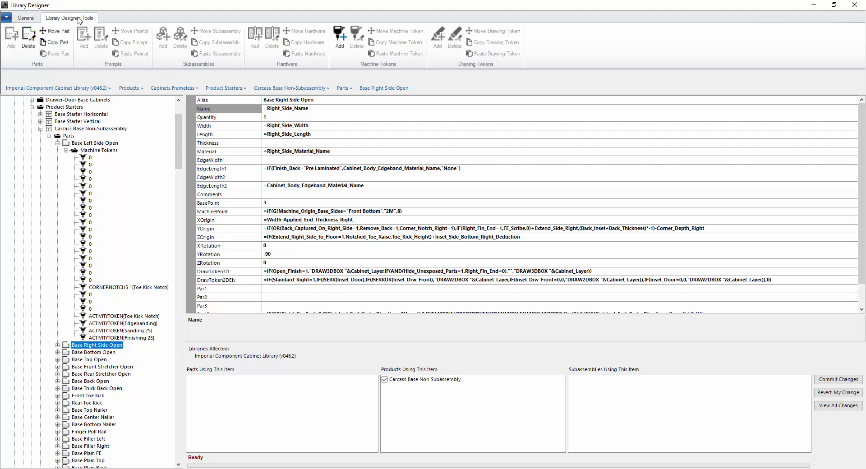
{"action": "left_click", "coordinate": [26, 18]}
- Collapse the Base Left Side Open tokens, Base Bottom Open, and Base Left Side Open nodes
{"action": "left_click", "coordinate": [67, 151]}
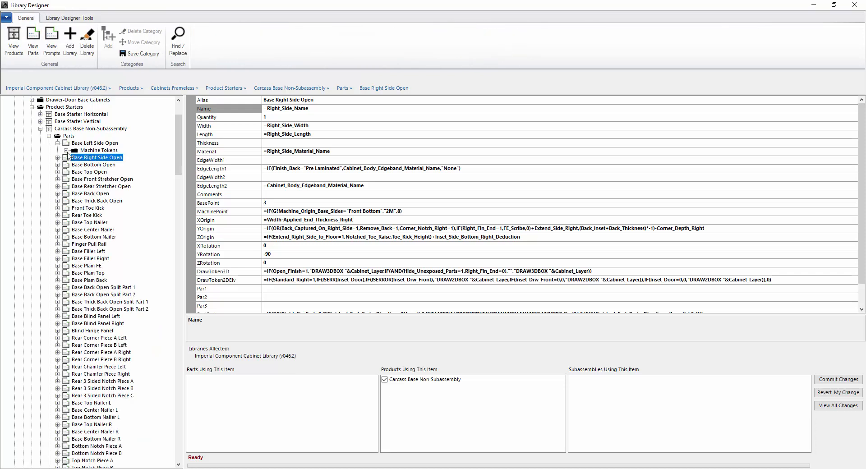
{"action": "left_click", "coordinate": [57, 165]}
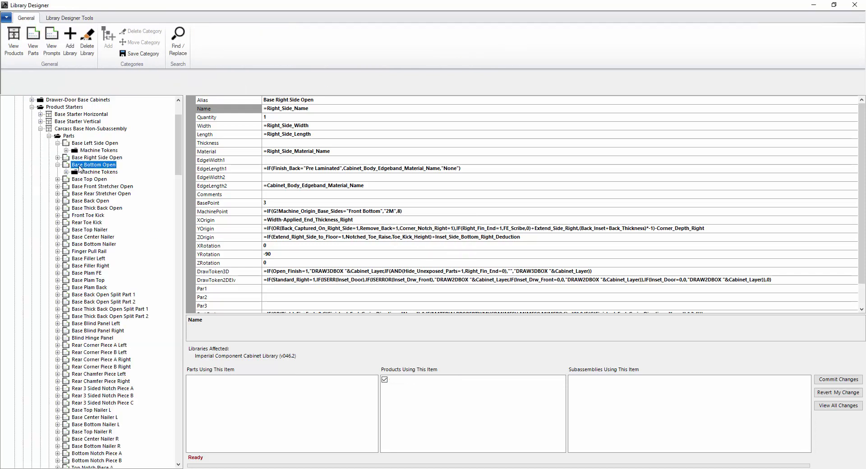
{"action": "left_click", "coordinate": [58, 166]}
{"action": "left_click", "coordinate": [58, 143]}
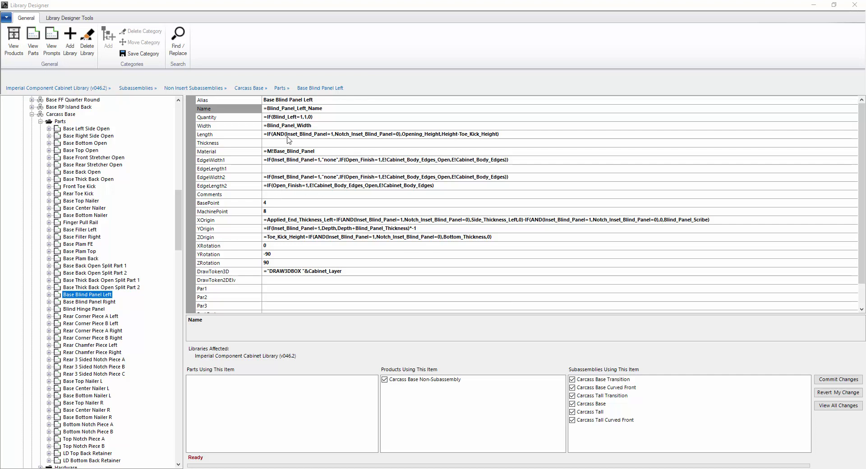
- Change the Base Blind Panel Left Width formula to =Blind_Panel_Width+2
{"action": "left_click", "coordinate": [333, 125]}
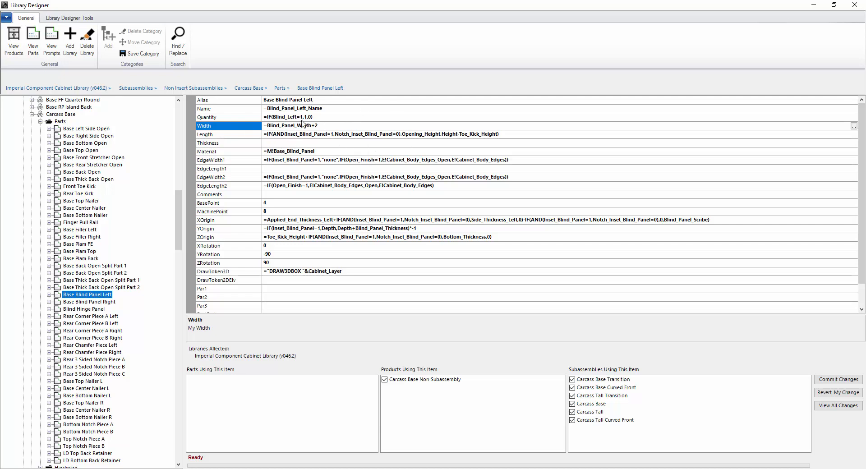
{"action": "left_click", "coordinate": [307, 143]}
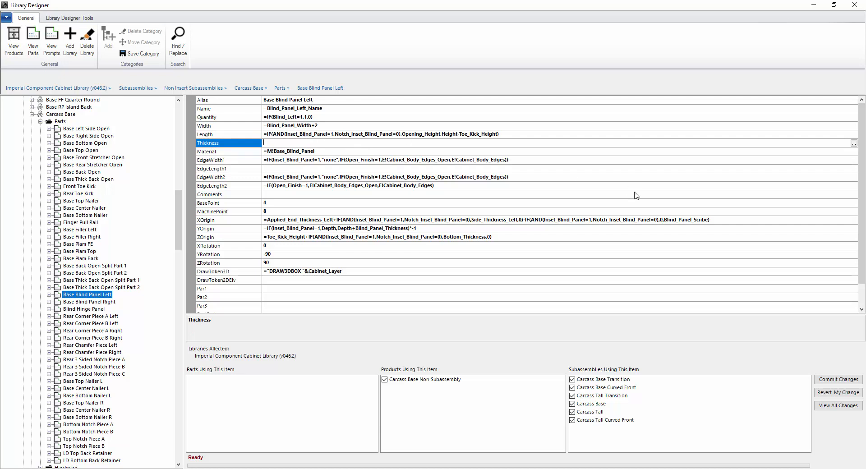
- Review the list of pending library edits, then close it
{"action": "left_click", "coordinate": [839, 405]}
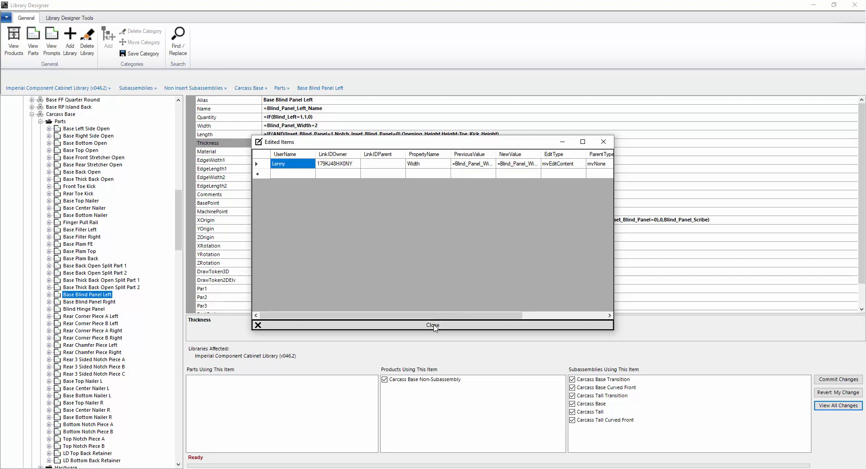
{"action": "left_click_drag", "start_coordinate": [446, 317], "coordinate": [495, 318]}
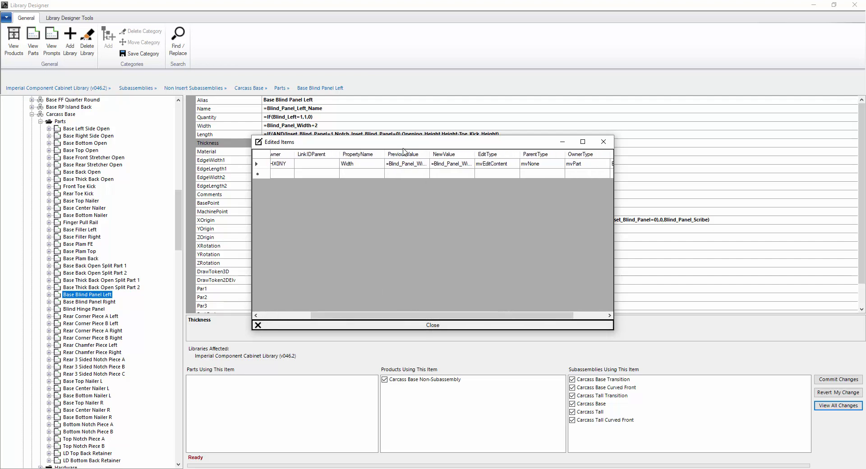
{"action": "left_click_drag", "start_coordinate": [430, 155], "coordinate": [551, 155]}
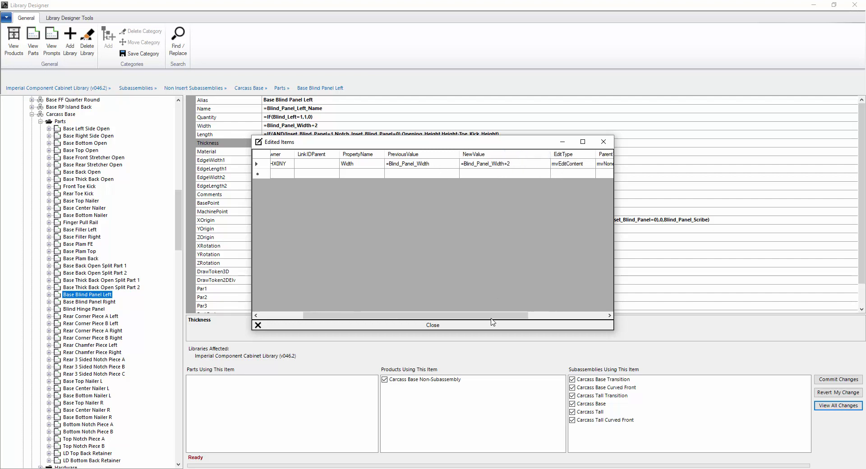
{"action": "left_click_drag", "start_coordinate": [491, 319], "coordinate": [421, 319]}
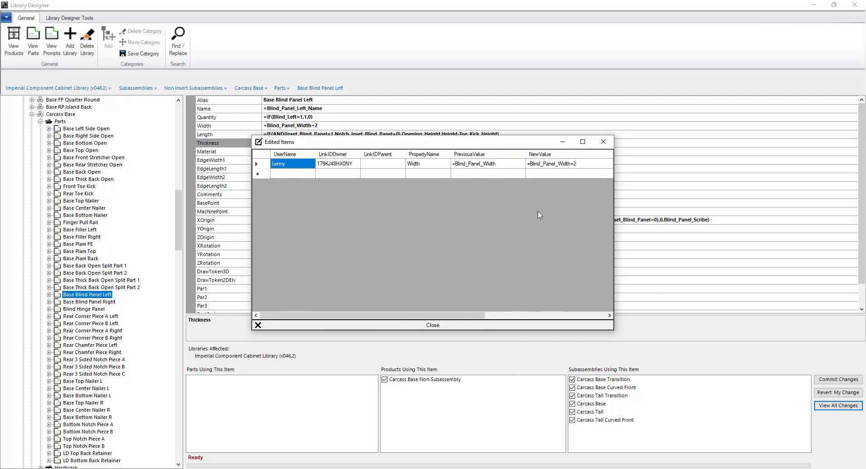
{"action": "left_click", "coordinate": [604, 142]}
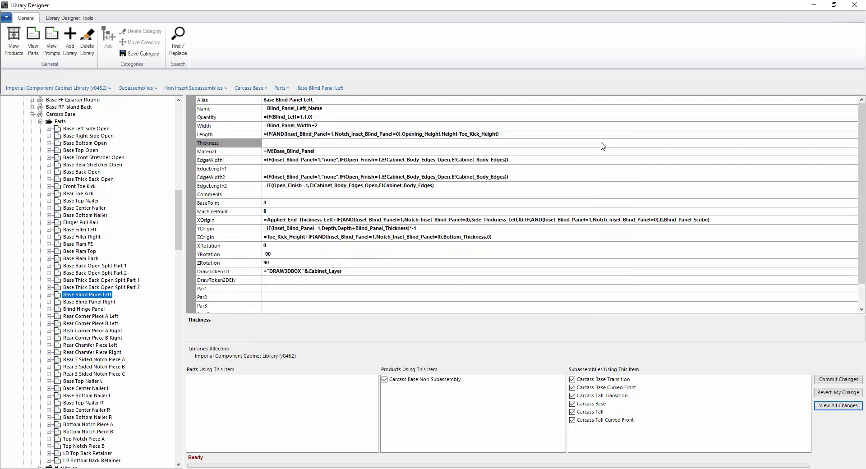
- Revert the pending Width edit, confirm, and show Base Blind Panel Left's properties
{"action": "left_click", "coordinate": [839, 393]}
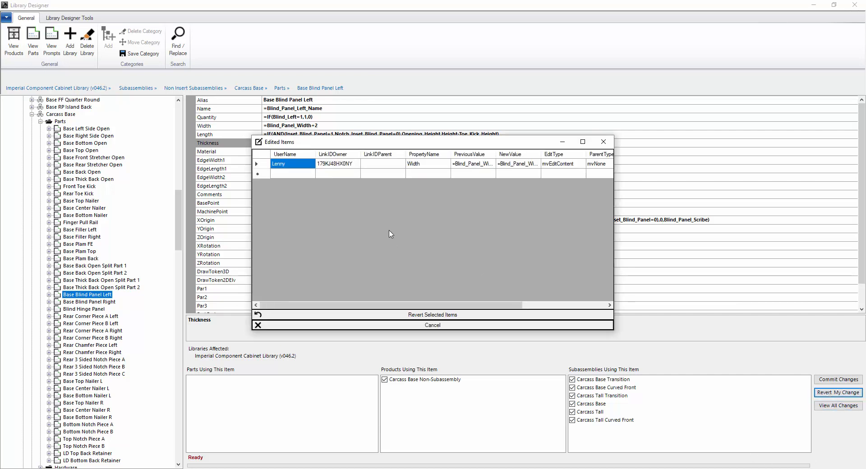
{"action": "left_click", "coordinate": [256, 163]}
{"action": "left_click", "coordinate": [423, 315]}
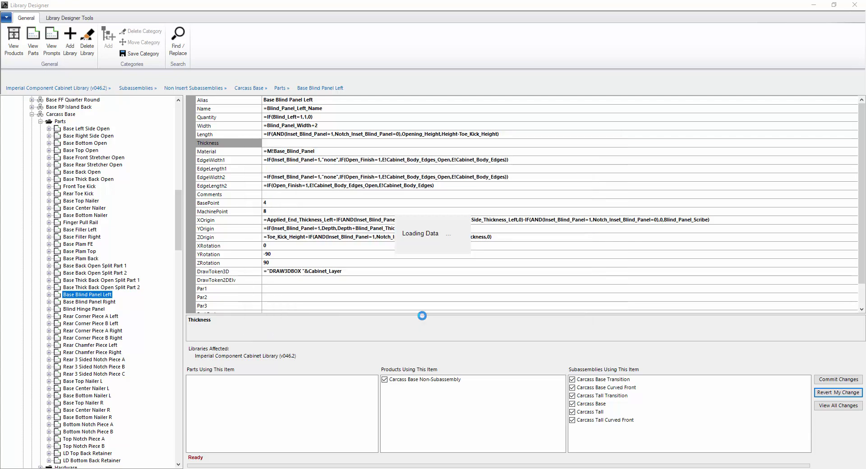
{"action": "left_click", "coordinate": [453, 258]}
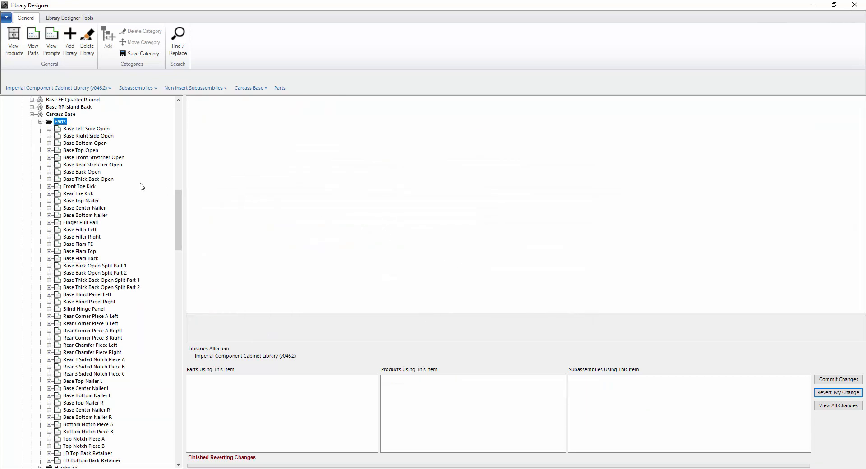
{"action": "left_click", "coordinate": [91, 297]}
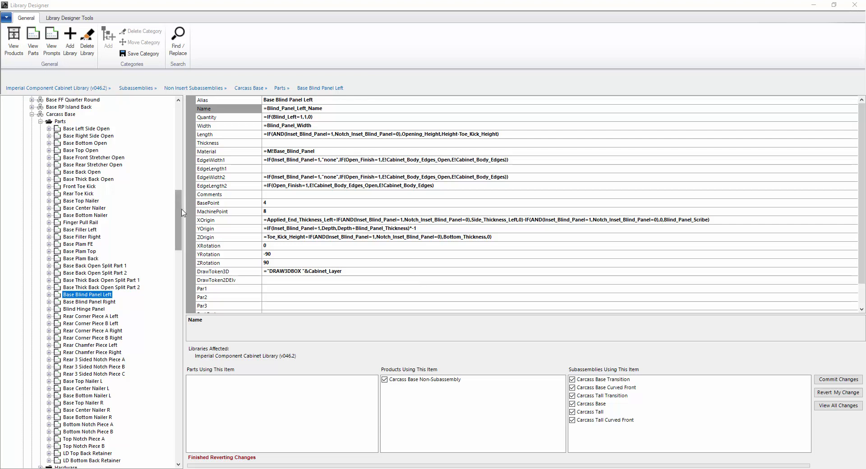
- Select Base Blind Panel Left's Alias property and expand the Carcass Base prompts
{"action": "left_click_drag", "start_coordinate": [181, 221], "coordinate": [180, 212]}
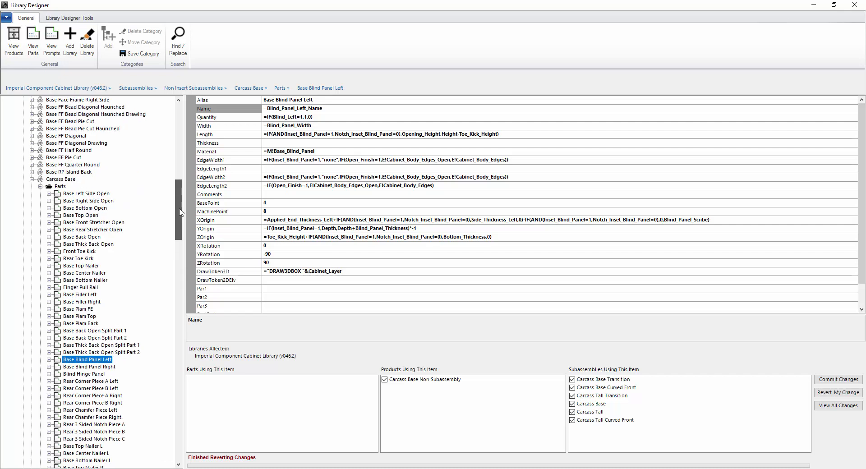
{"action": "left_click", "coordinate": [841, 379]}
{"action": "left_click", "coordinate": [214, 102]}
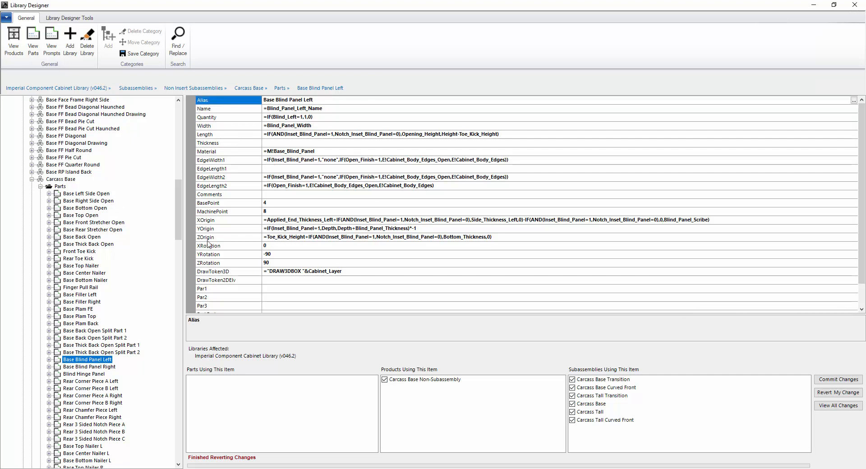
{"action": "left_click_drag", "start_coordinate": [179, 225], "coordinate": [179, 185]}
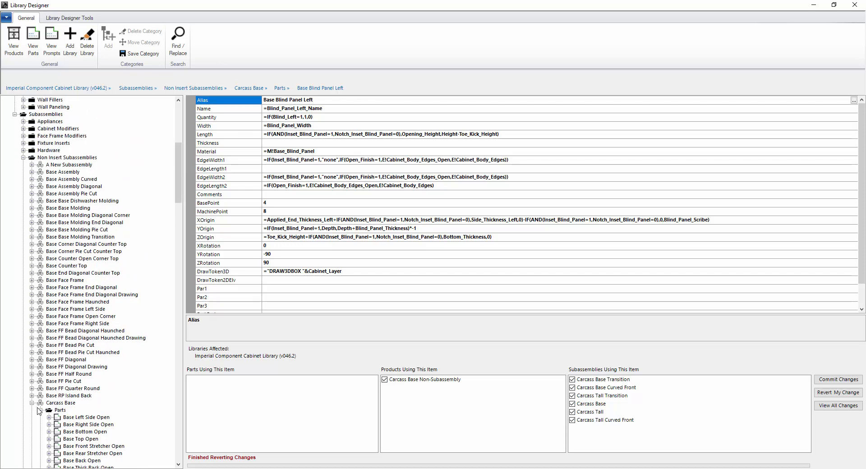
{"action": "left_click_drag", "start_coordinate": [180, 204], "coordinate": [179, 287]}
{"action": "left_click", "coordinate": [41, 259]}
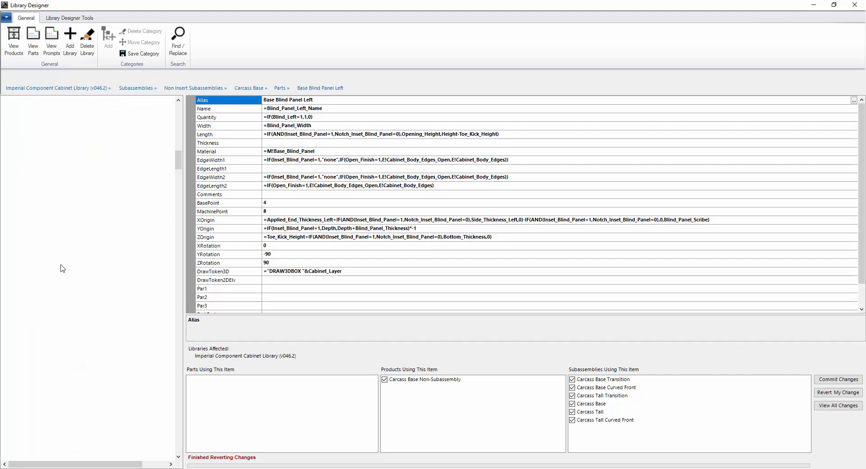
- Review the Width and Right Side Wall Filler prompts, then show Base Blind Panel Right's CAMLOCK4 token
{"action": "left_click", "coordinate": [71, 109]}
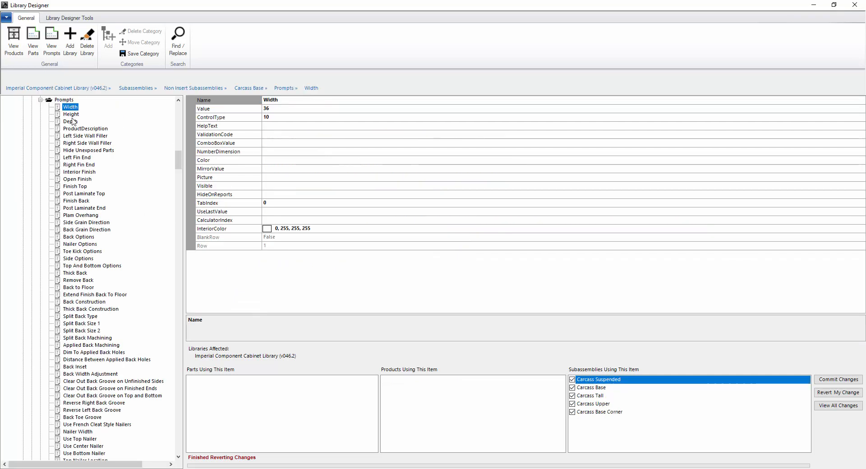
{"action": "left_click", "coordinate": [69, 144]}
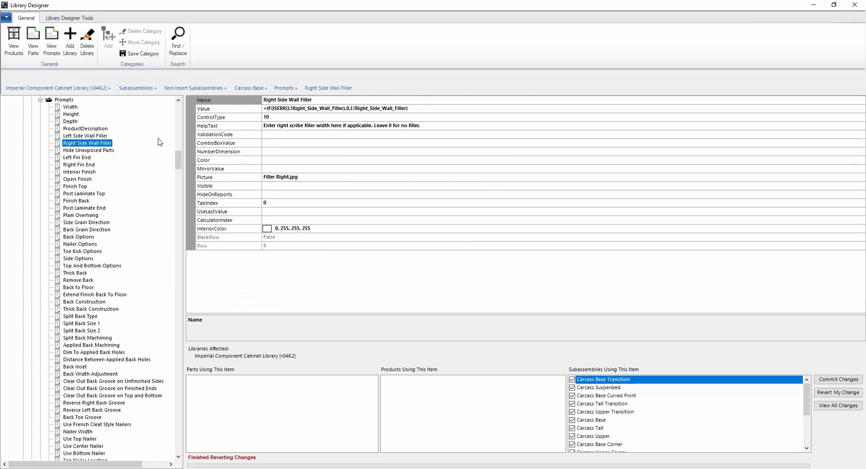
{"action": "scroll", "coordinate": [180, 153], "scroll_direction": "up", "scroll_amount": 5}
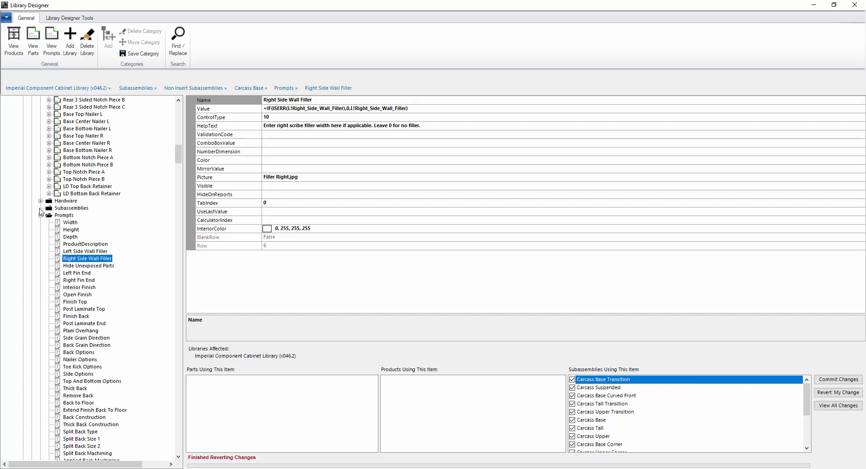
{"action": "scroll", "coordinate": [55, 221], "scroll_direction": "up", "scroll_amount": 8}
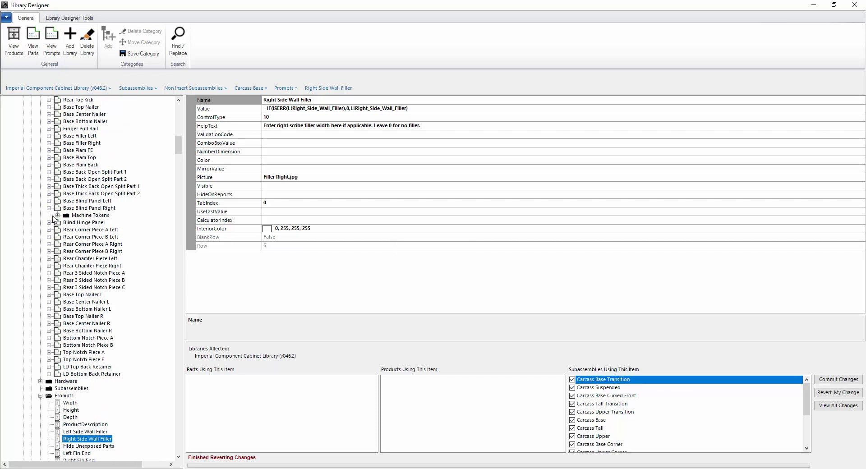
{"action": "left_click", "coordinate": [49, 208]}
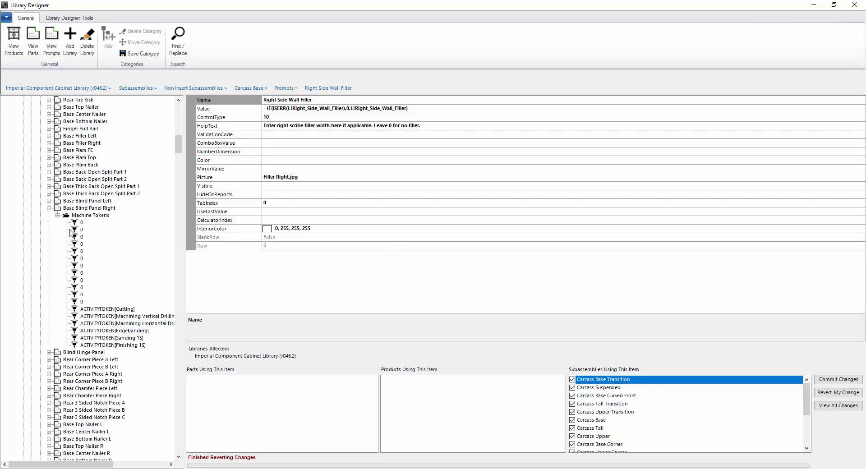
{"action": "left_click", "coordinate": [80, 296]}
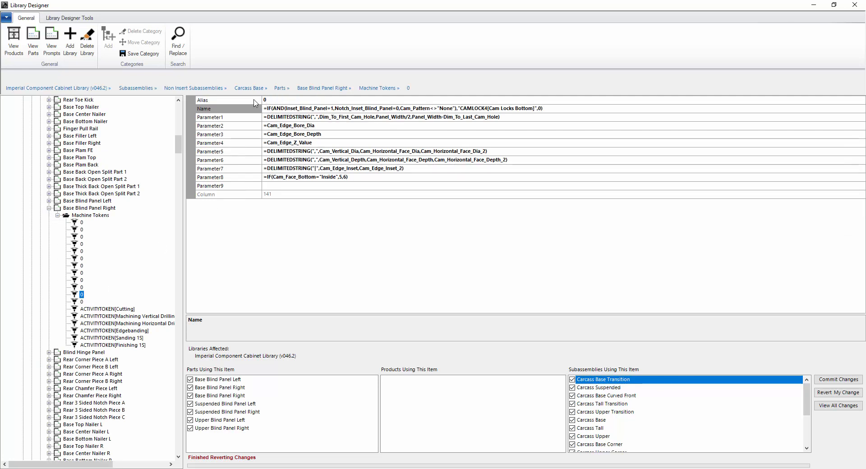
{"action": "left_click_drag", "start_coordinate": [180, 146], "coordinate": [179, 139]}
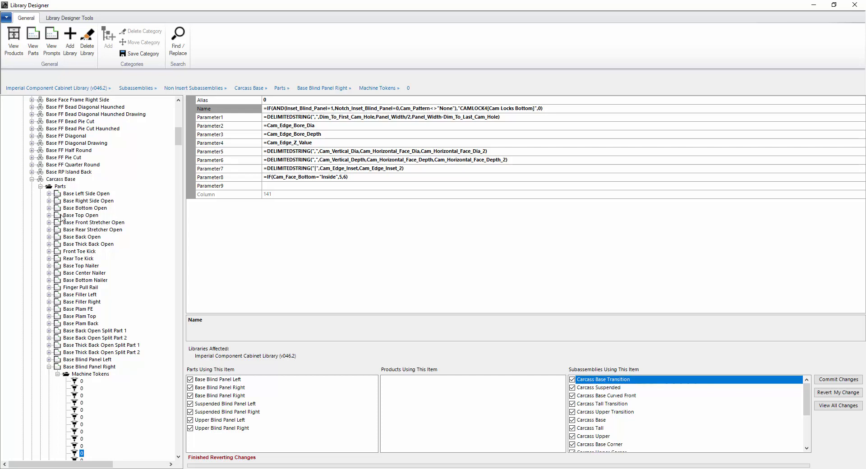
- Inspect Base Left Side Open's =Left_Side_Name formula without changing it, then expand its machine tokens
{"action": "left_click", "coordinate": [59, 375]}
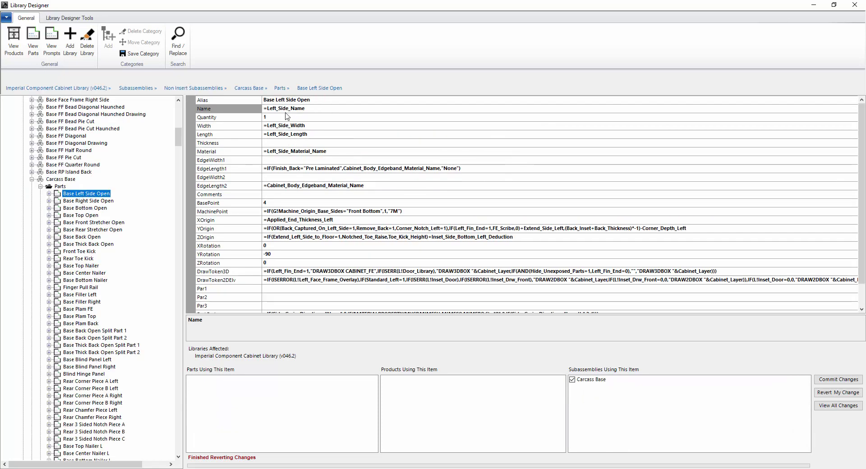
{"action": "left_click", "coordinate": [314, 107]}
{"action": "double_click", "coordinate": [315, 107]}
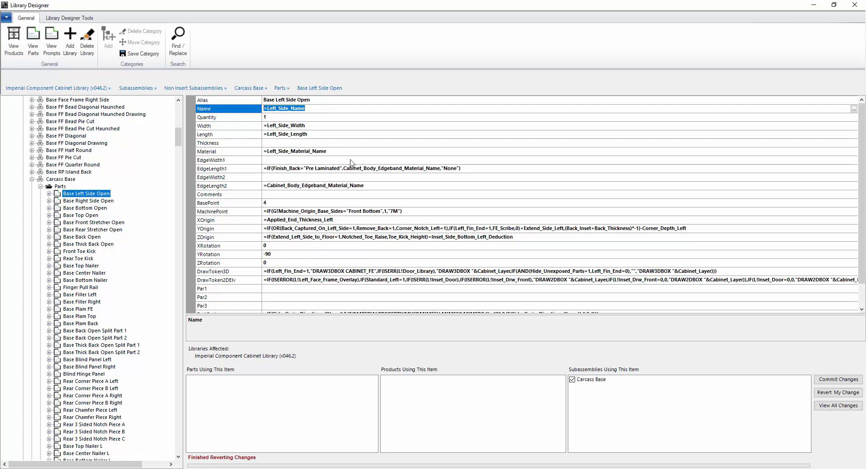
{"action": "left_click", "coordinate": [319, 107]}
{"action": "double_click", "coordinate": [319, 108]}
{"action": "left_click", "coordinate": [325, 100]}
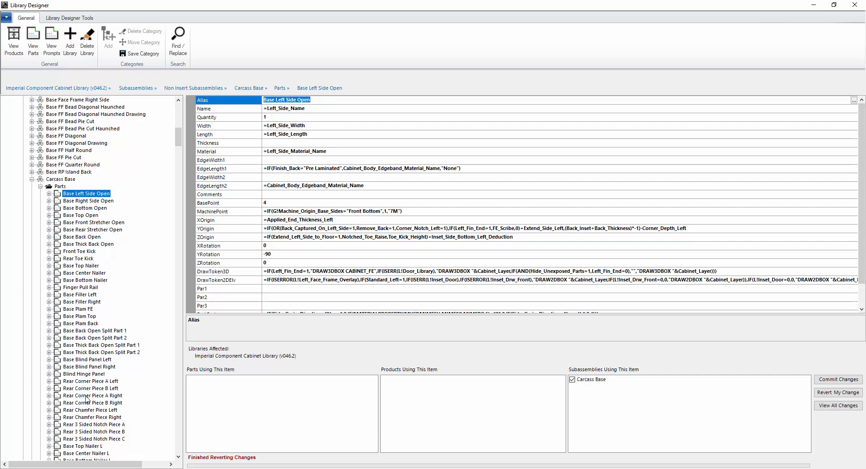
{"action": "mouse_move", "coordinate": [179, 141]}
{"action": "left_mouse_down"}
{"action": "mouse_move", "coordinate": [178, 157]}
{"action": "mouse_move", "coordinate": [179, 142]}
{"action": "left_mouse_up"}
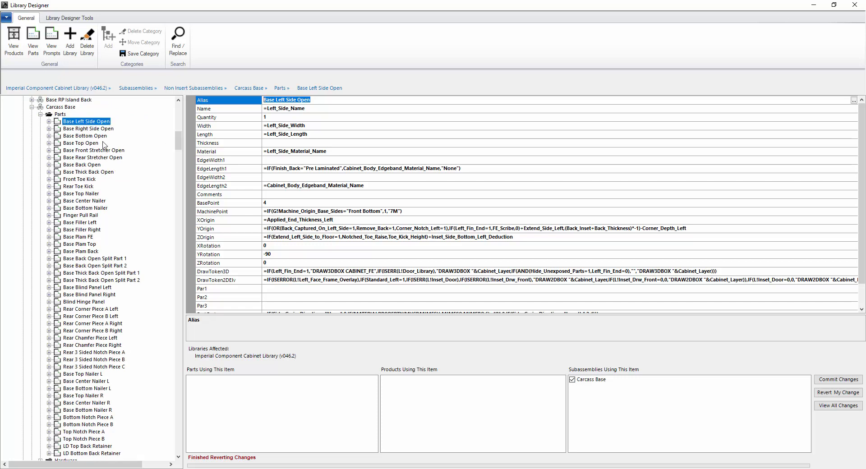
{"action": "left_click", "coordinate": [50, 122]}
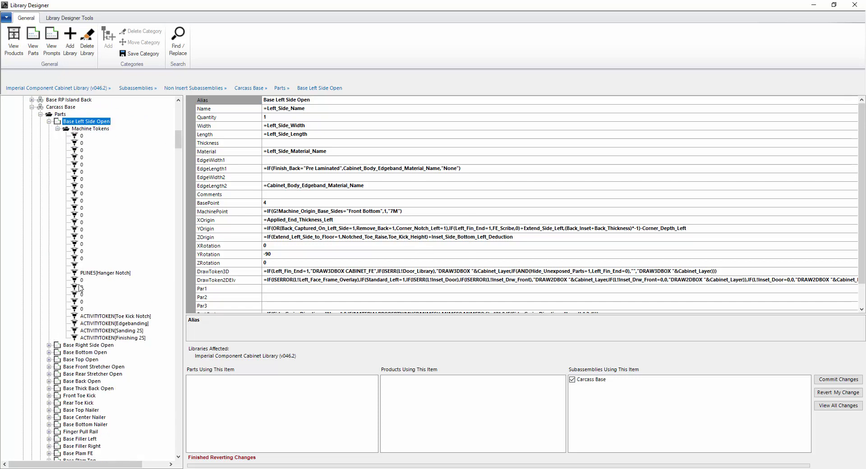
- Change the Base Left Side Open dowel machine token's alias from 0 to CONST
{"action": "left_click", "coordinate": [76, 245]}
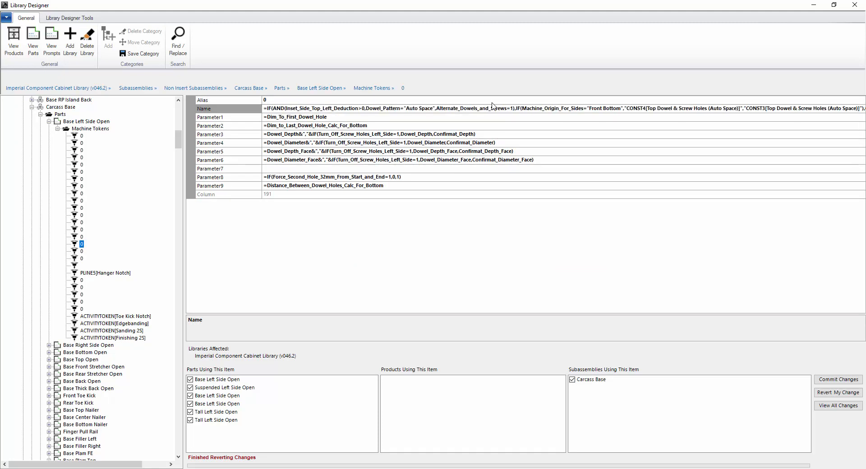
{"action": "left_click", "coordinate": [269, 100]}
{"action": "left_click_drag", "start_coordinate": [270, 101], "coordinate": [227, 109]}
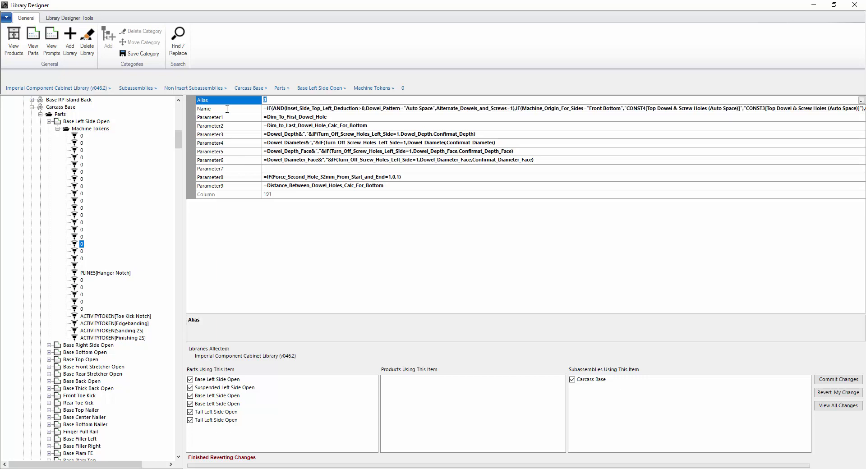
{"action": "left_click", "coordinate": [628, 109]}
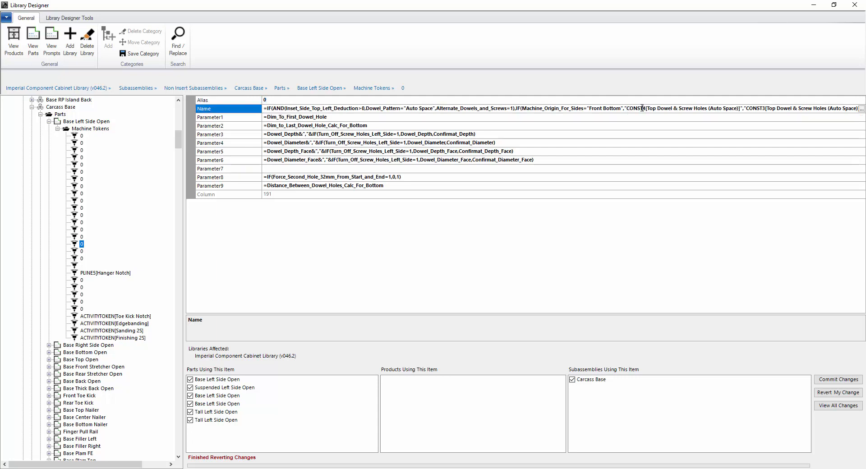
{"action": "left_click", "coordinate": [235, 101]}
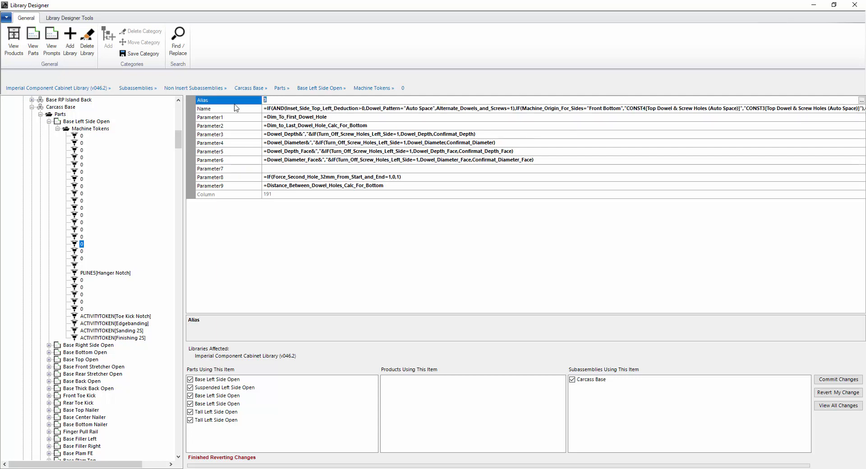
{"action": "left_click", "coordinate": [78, 252]}
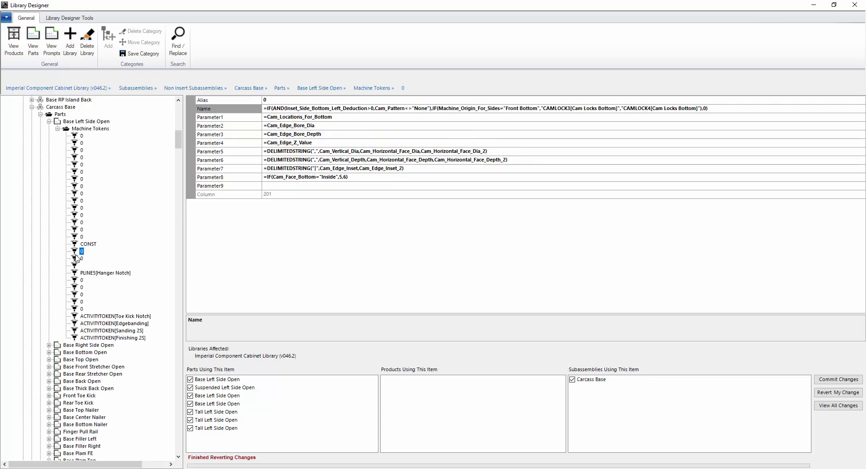
{"action": "left_click", "coordinate": [77, 244]}
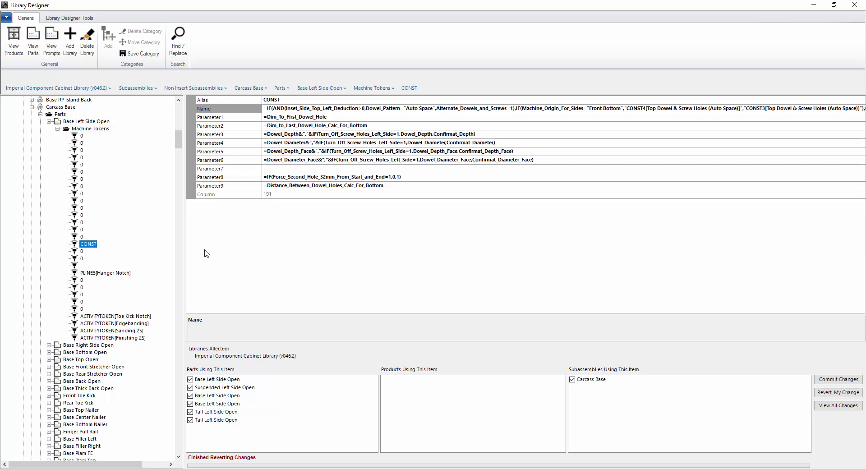
- Review the corner-notch token's CORNERNOTCH5 Name formula without editing it
{"action": "left_click", "coordinate": [82, 265]}
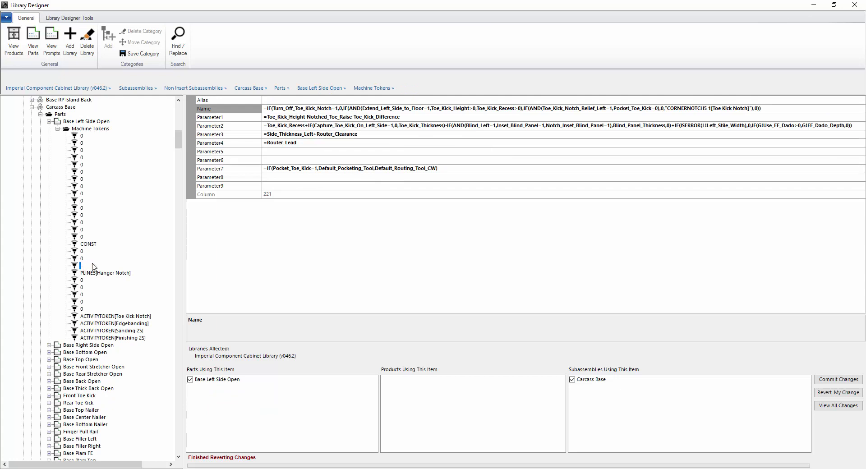
{"action": "left_click", "coordinate": [708, 108]}
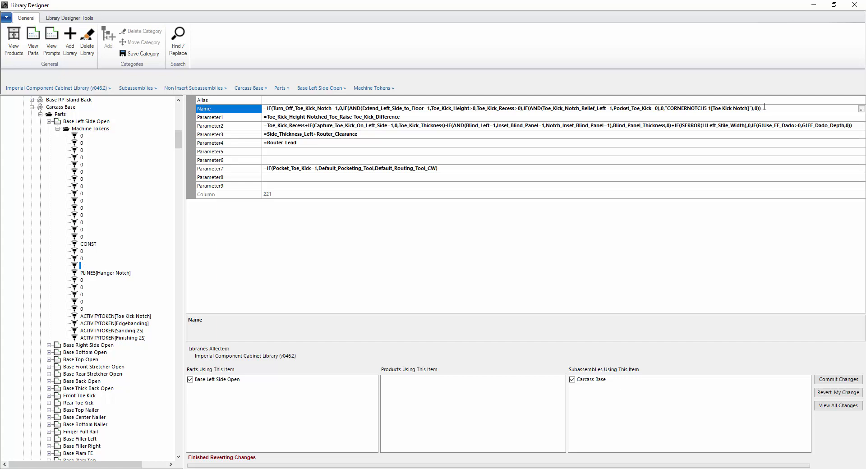
{"action": "left_click_drag", "start_coordinate": [765, 107], "coordinate": [272, 151]}
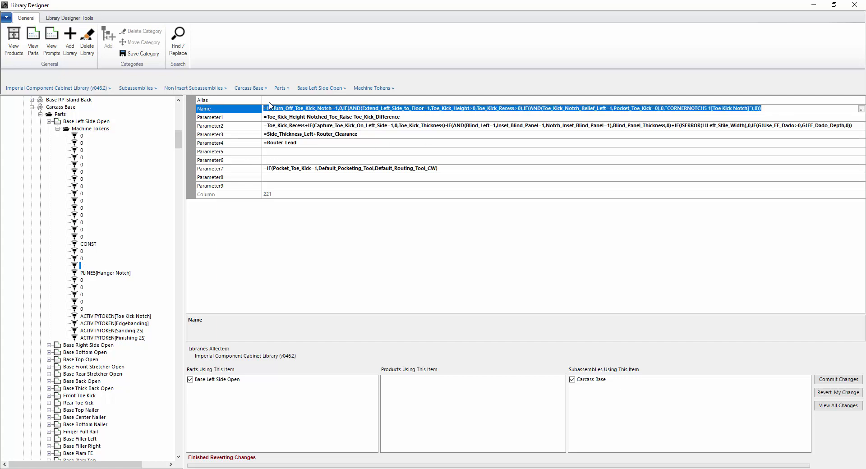
{"action": "left_click", "coordinate": [269, 101]}
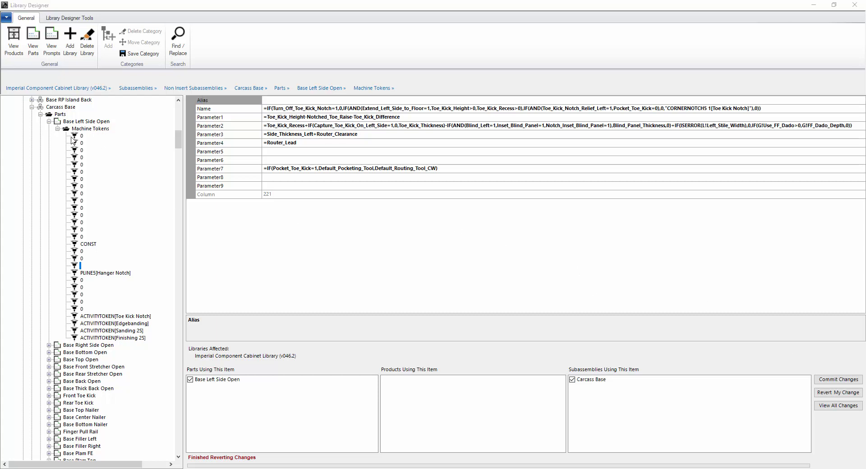
{"action": "left_click", "coordinate": [54, 108]}
{"action": "scroll", "coordinate": [112, 177], "scroll_direction": "up", "scroll_amount": 15}
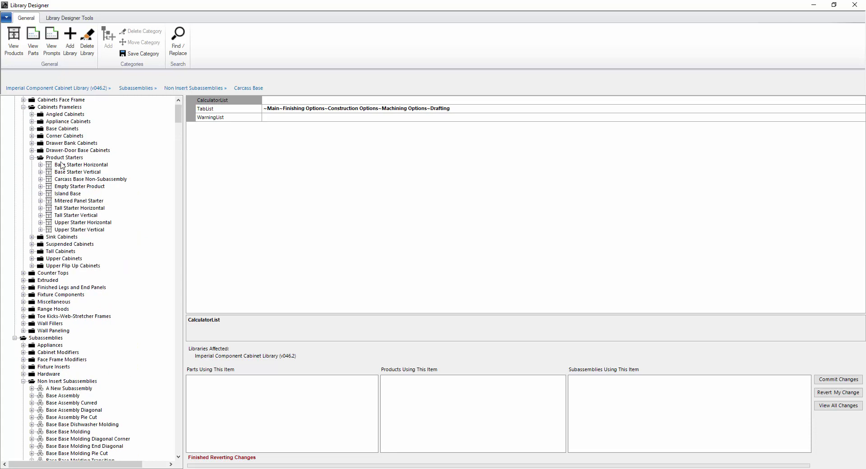
{"action": "left_click", "coordinate": [32, 129]}
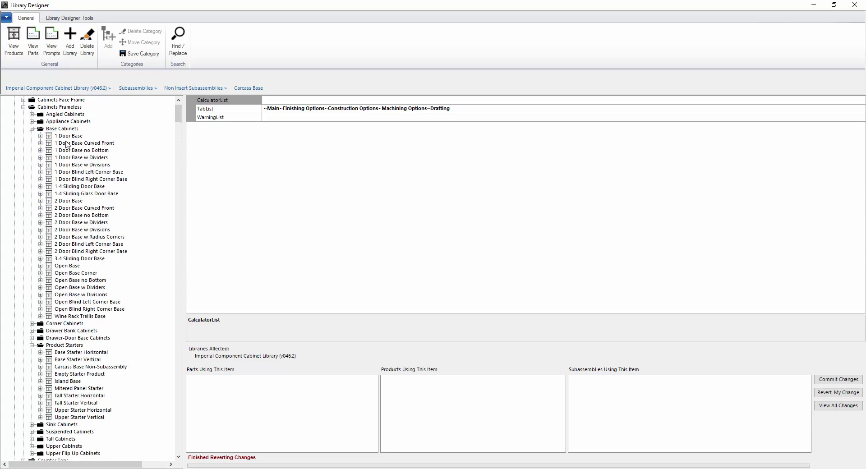
{"action": "left_click", "coordinate": [69, 136]}
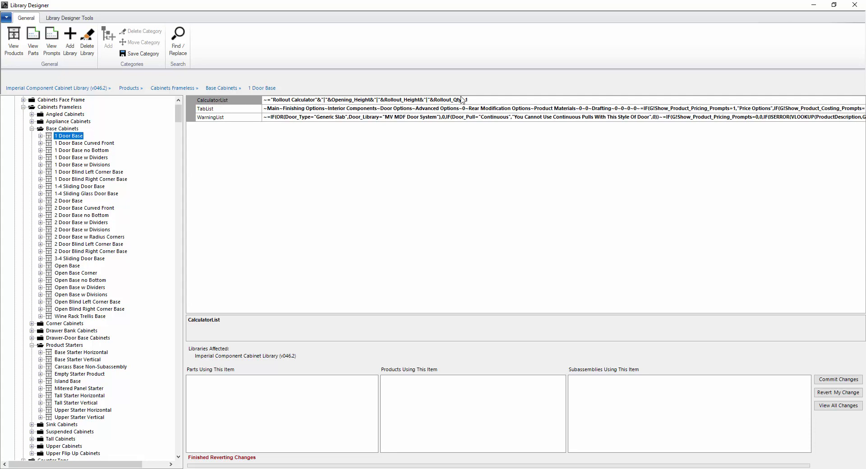
{"action": "left_click", "coordinate": [226, 110]}
{"action": "left_click", "coordinate": [307, 108]}
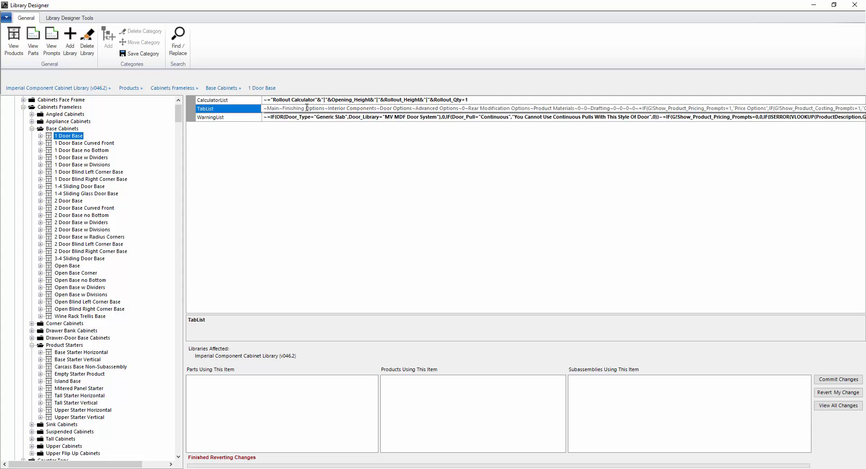
{"action": "left_click", "coordinate": [239, 119]}
{"action": "left_click", "coordinate": [294, 118]}
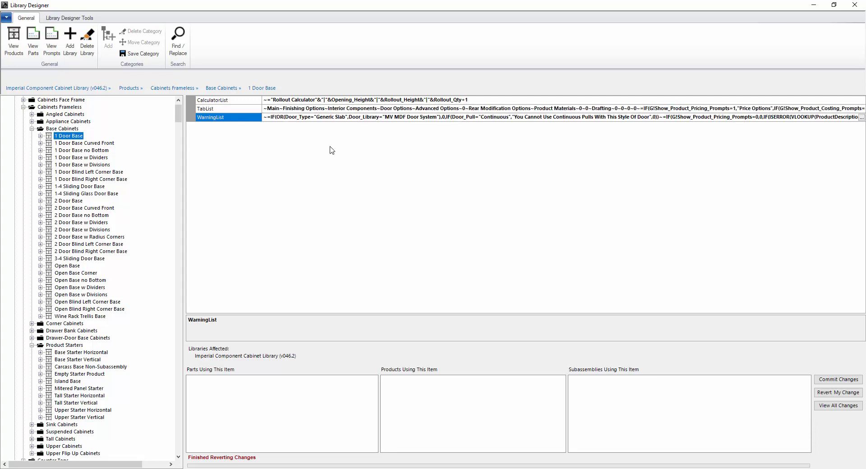
{"action": "left_click", "coordinate": [310, 109]}
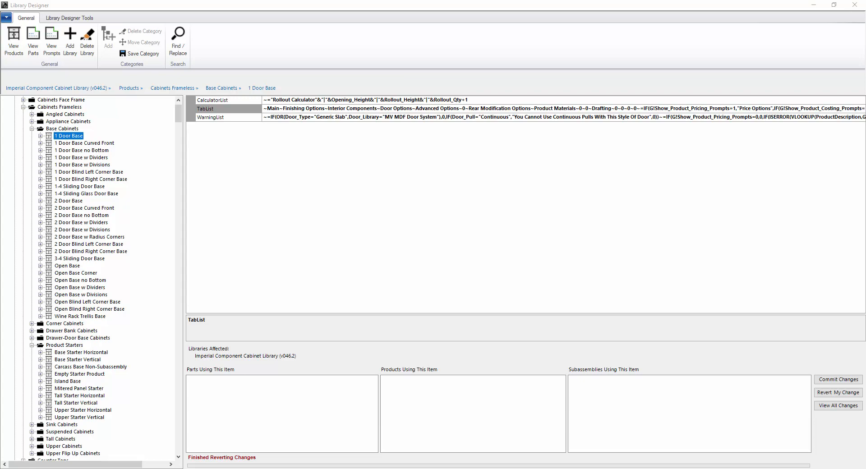
{"action": "left_click_drag", "start_coordinate": [865, 97], "coordinate": [472, 140]}
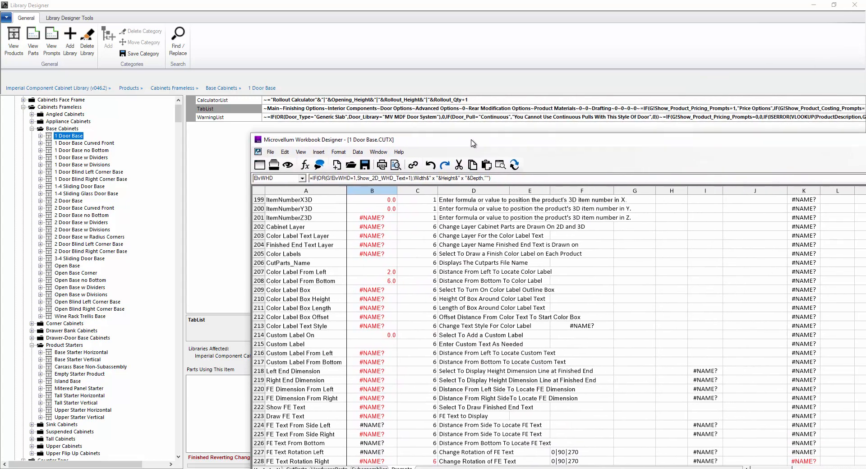
{"action": "left_click", "coordinate": [529, 352]}
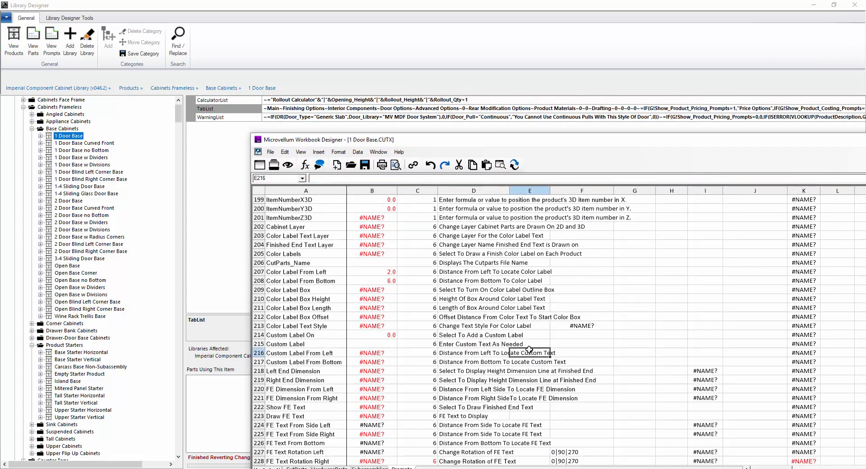
{"action": "scroll", "coordinate": [529, 350], "scroll_direction": "up", "scroll_amount": 20}
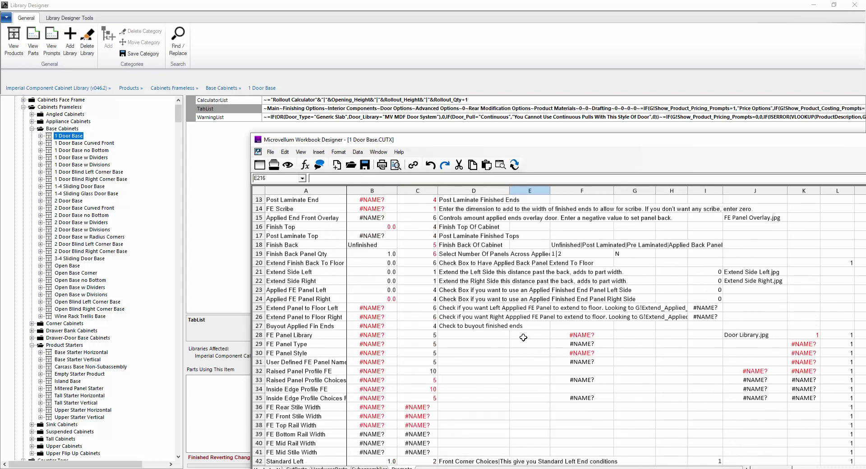
{"action": "scroll", "coordinate": [524, 337], "scroll_direction": "up", "scroll_amount": 4}
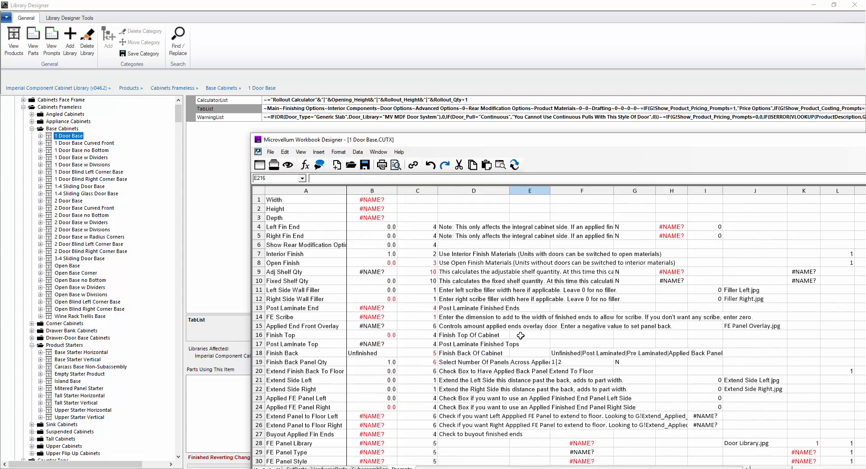
{"action": "left_click", "coordinate": [480, 210]}
{"action": "left_click_drag", "start_coordinate": [512, 144], "coordinate": [344, 144]}
{"action": "left_click_drag", "start_coordinate": [736, 202], "coordinate": [736, 334]}
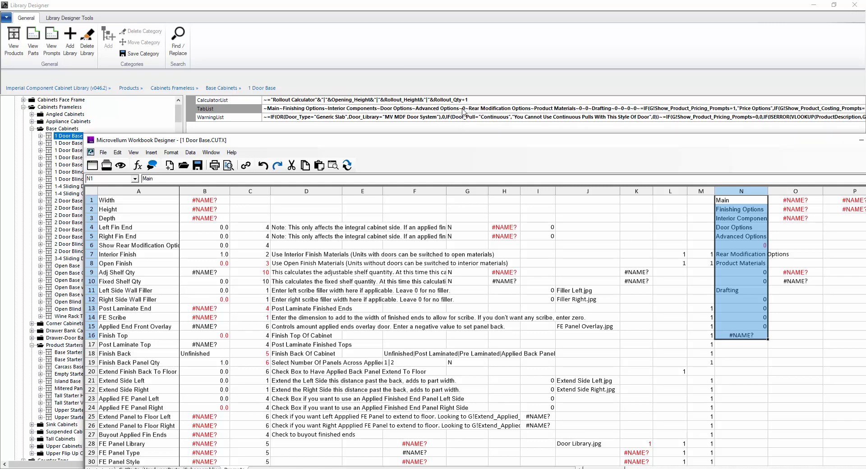
{"action": "left_click", "coordinate": [739, 209]}
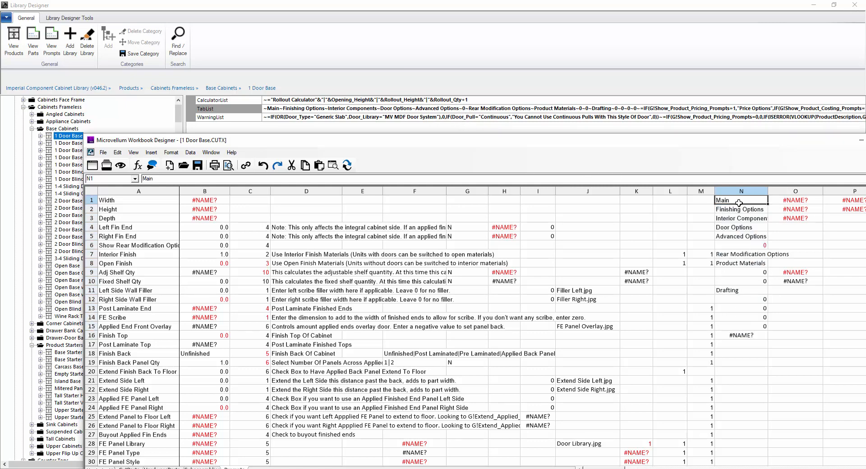
{"action": "left_click", "coordinate": [735, 218]}
{"action": "left_click", "coordinate": [734, 228]}
{"action": "left_click", "coordinate": [734, 237]}
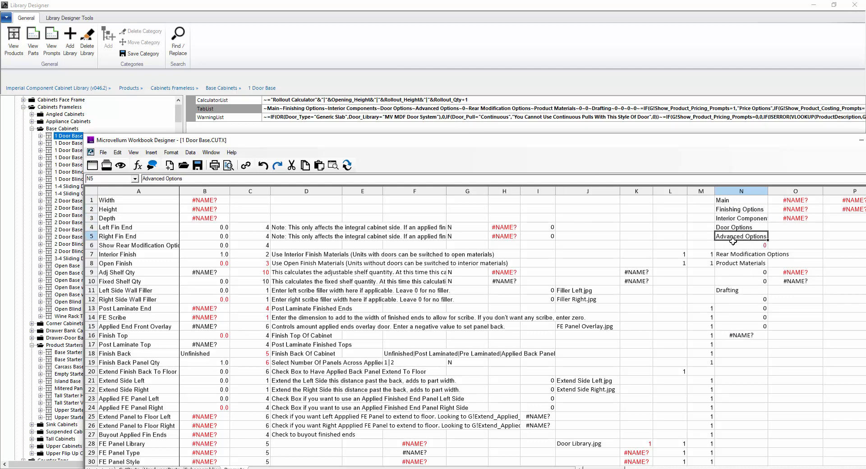
{"action": "left_click", "coordinate": [731, 246]}
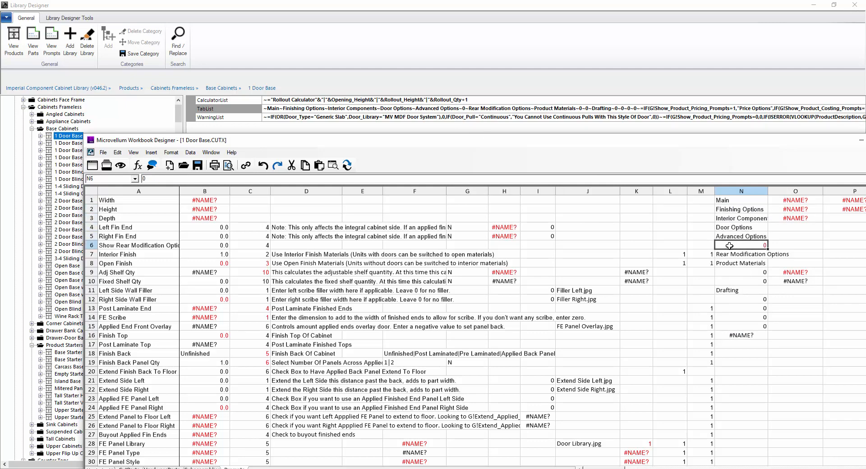
{"action": "left_click", "coordinate": [730, 237]}
{"action": "left_click", "coordinate": [732, 228]}
{"action": "left_click", "coordinate": [734, 218]}
{"action": "left_click", "coordinate": [735, 210]}
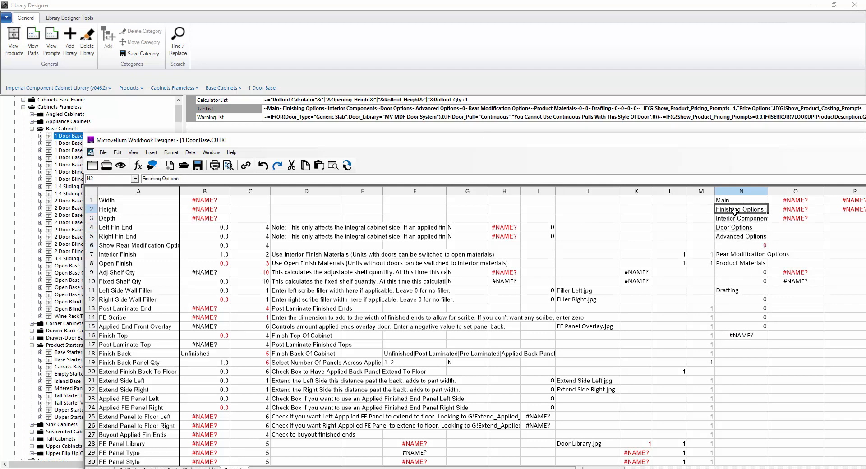
{"action": "left_click", "coordinate": [736, 202]}
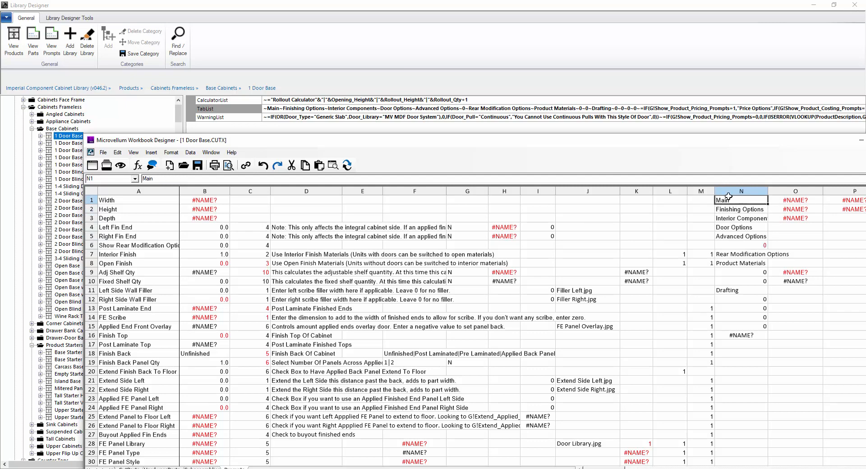
{"action": "left_click", "coordinate": [606, 109]}
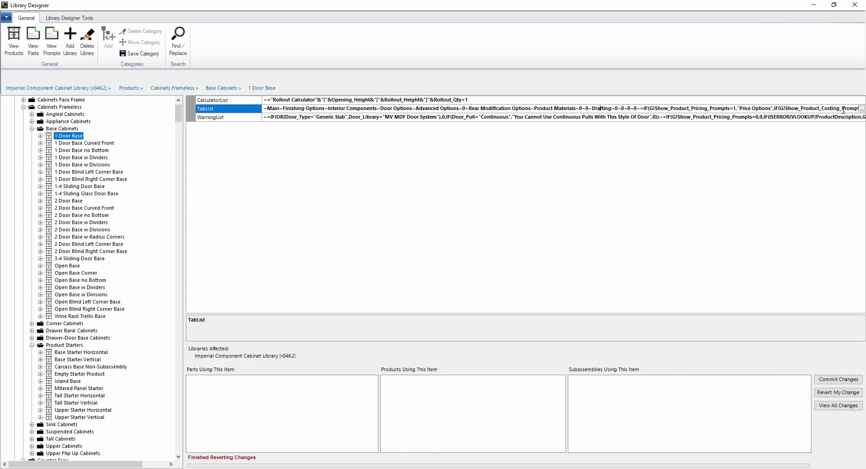
- Read the full TabList formula, including its Drafting~0~0~0~ entry, in the Text Editor
{"action": "left_click", "coordinate": [861, 108]}
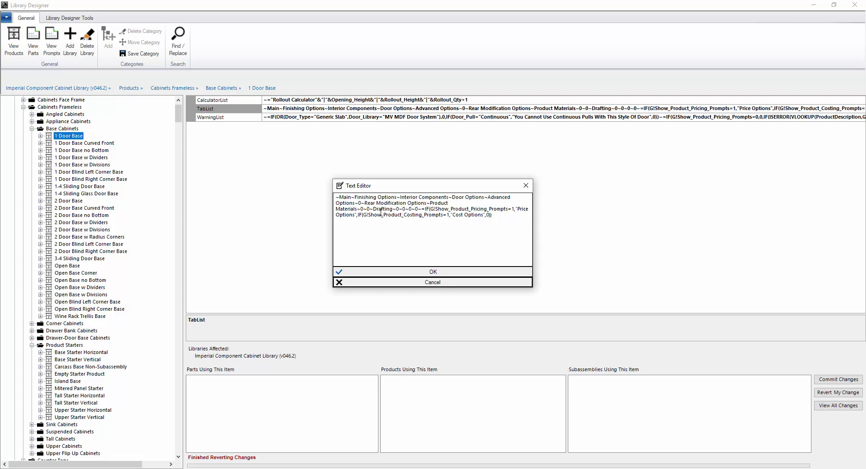
{"action": "left_click_drag", "start_coordinate": [373, 209], "coordinate": [414, 209]}
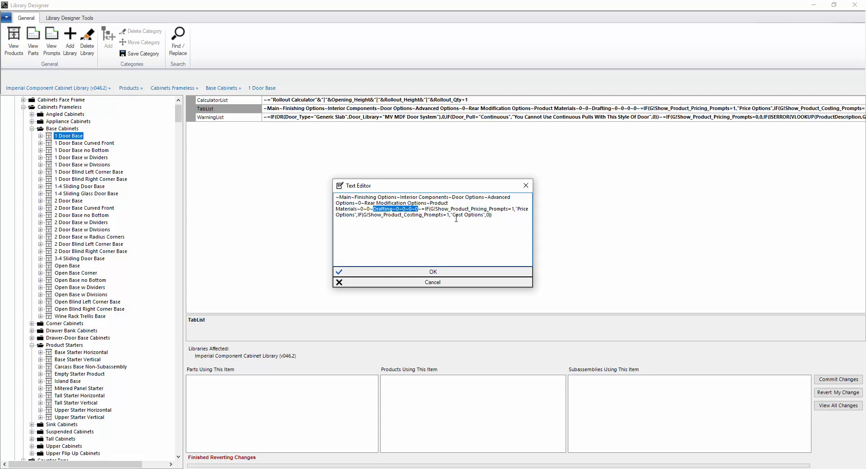
{"action": "left_click", "coordinate": [526, 185]}
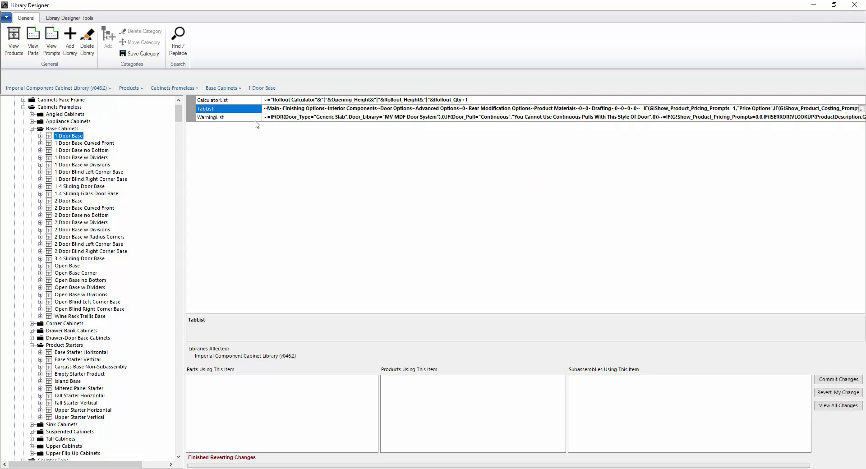
- Open the full WarningList formula, then bring the 1 Door Base workbook forward and check cell O1
{"action": "left_click", "coordinate": [240, 119]}
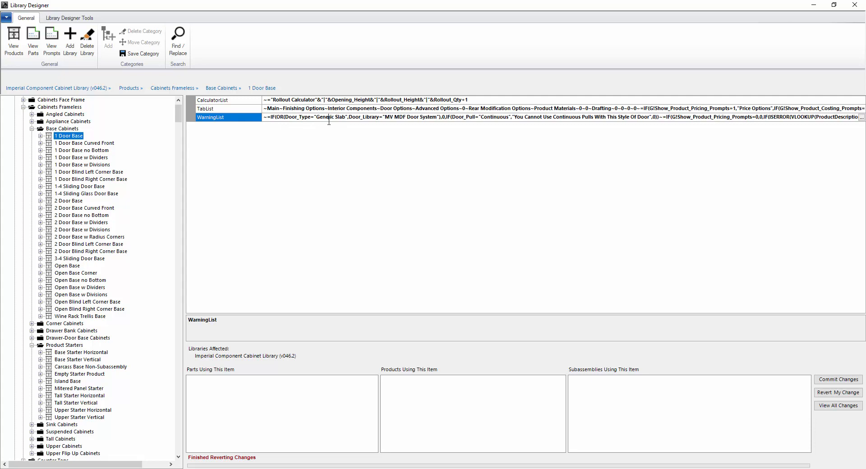
{"action": "left_click", "coordinate": [863, 118]}
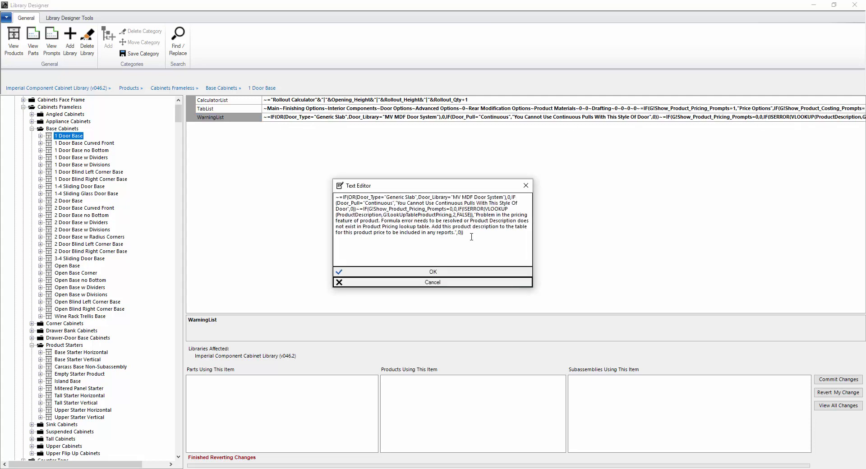
{"action": "left_click", "coordinate": [353, 468]}
{"action": "left_click", "coordinate": [798, 202]}
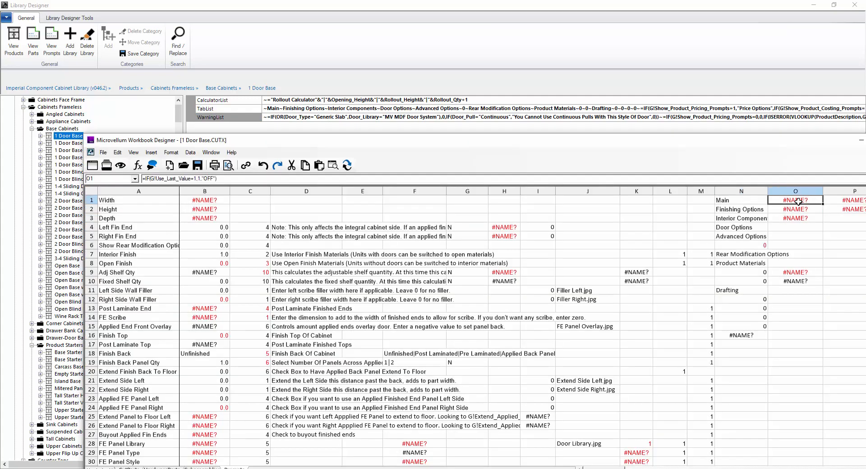
- Inspect the formulas in cells O2, O3, P1 and the pricing warning in P2
{"action": "left_click", "coordinate": [798, 209]}
{"action": "left_click", "coordinate": [800, 217]}
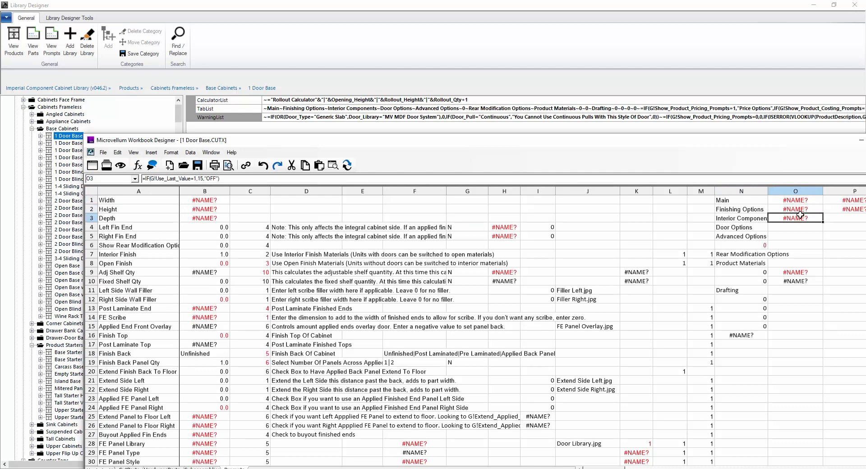
{"action": "left_click", "coordinate": [839, 202]}
{"action": "left_click", "coordinate": [842, 209]}
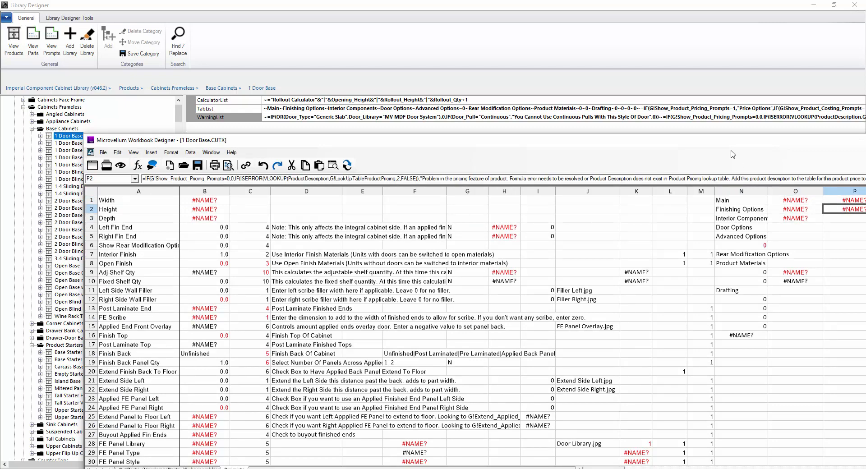
{"action": "left_click_drag", "start_coordinate": [712, 140], "coordinate": [632, 142]}
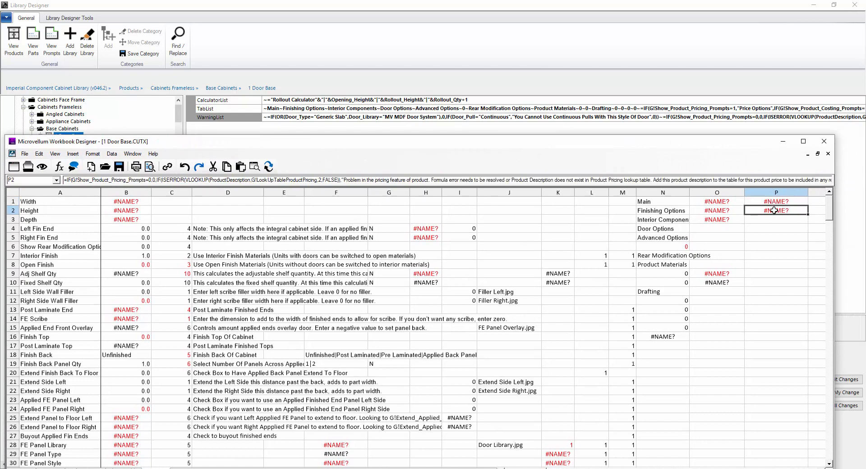
- Compare the WarningList formula with the workbook, close it unchanged, and select the CalculatorList entry
{"action": "left_click", "coordinate": [784, 143]}
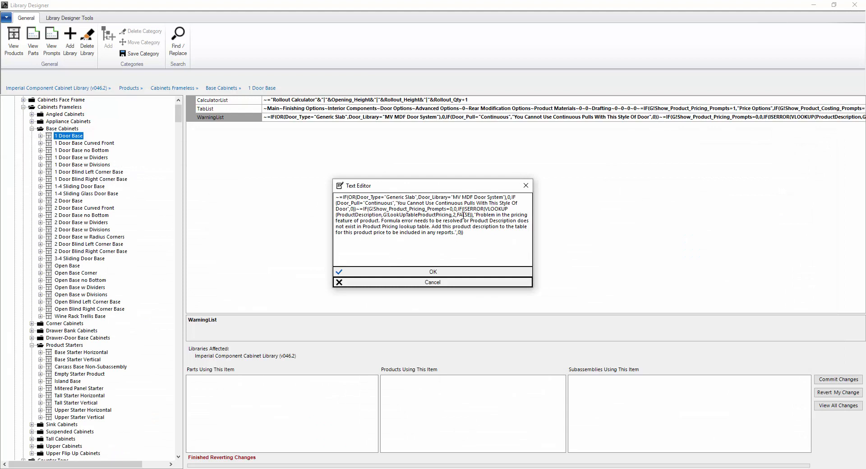
{"action": "left_click_drag", "start_coordinate": [360, 209], "coordinate": [357, 209]}
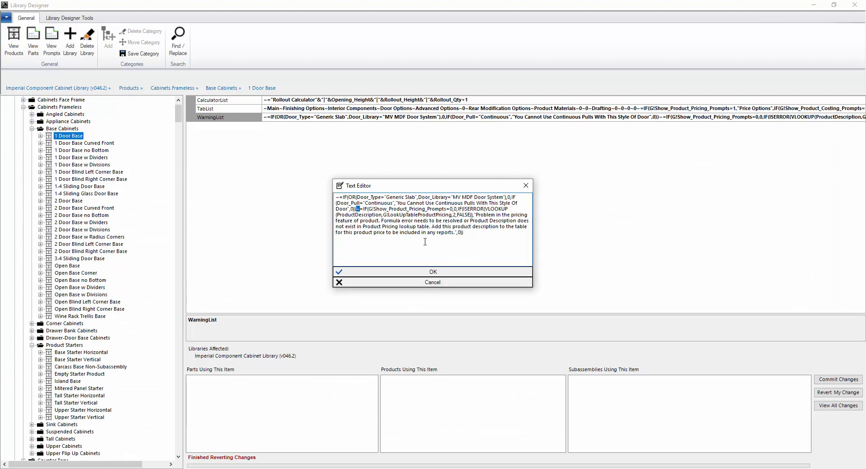
{"action": "left_click", "coordinate": [441, 283]}
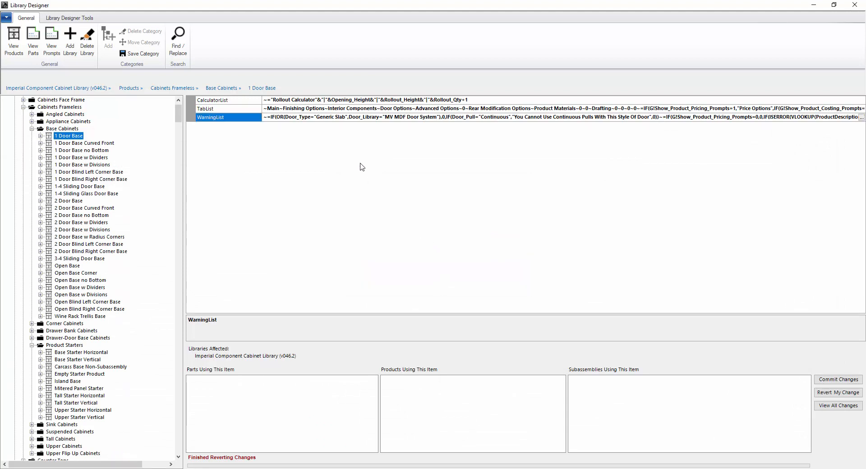
{"action": "left_click", "coordinate": [392, 117]}
{"action": "left_click", "coordinate": [485, 100]}
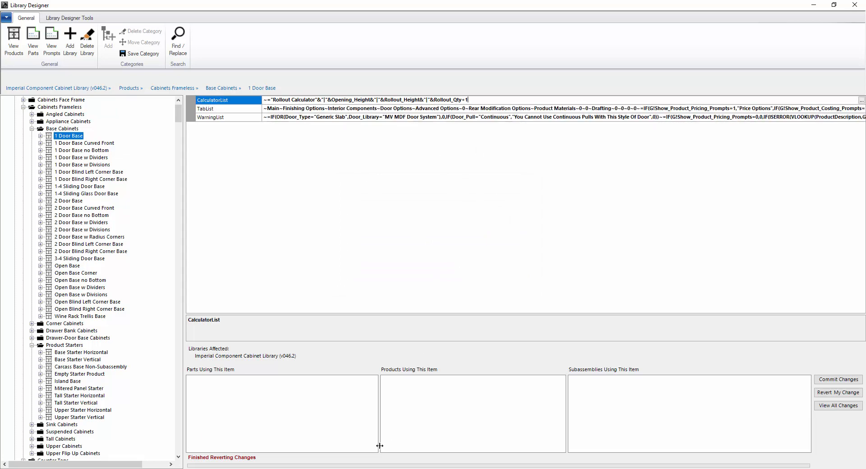
- Recheck cells O1, O2, P2 and the Rollout Calculator in R1, then close the workbook
{"action": "left_click", "coordinate": [372, 468]}
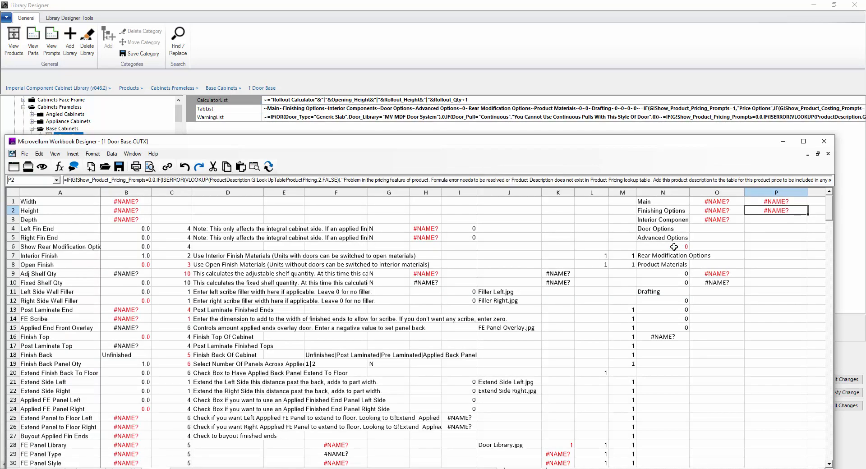
{"action": "left_click", "coordinate": [698, 204]}
{"action": "left_click", "coordinate": [713, 212]}
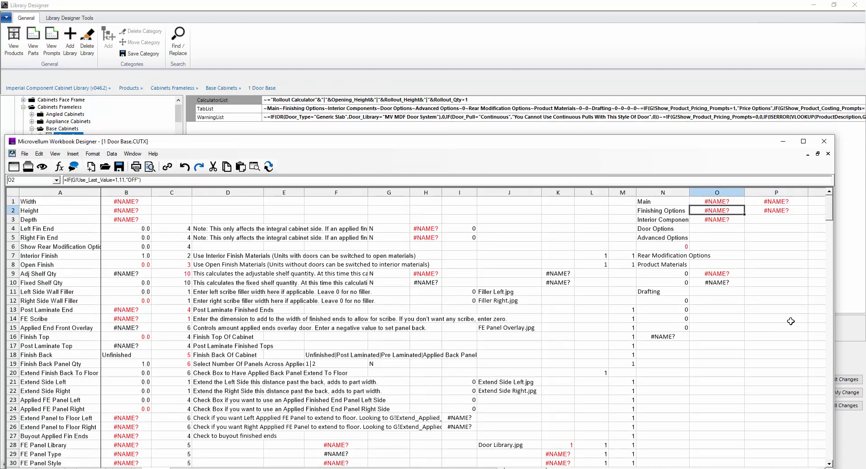
{"action": "left_click", "coordinate": [769, 211]}
{"action": "scroll", "coordinate": [772, 233], "scroll_direction": "right", "scroll_amount": 3}
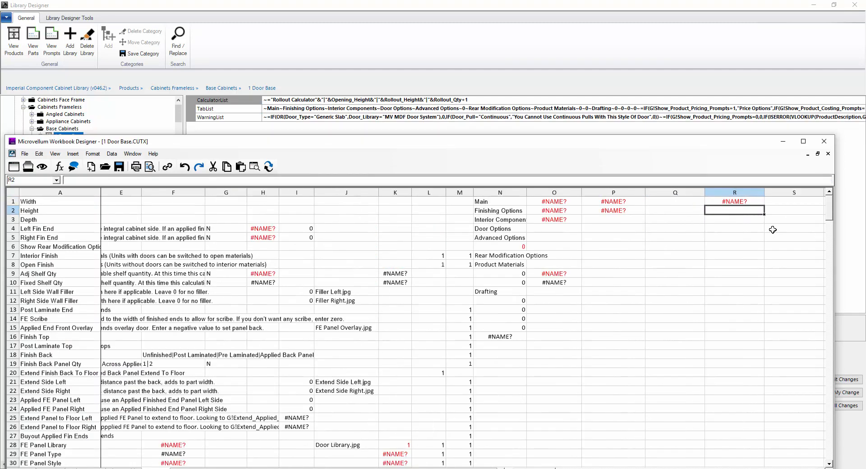
{"action": "left_click", "coordinate": [744, 204]}
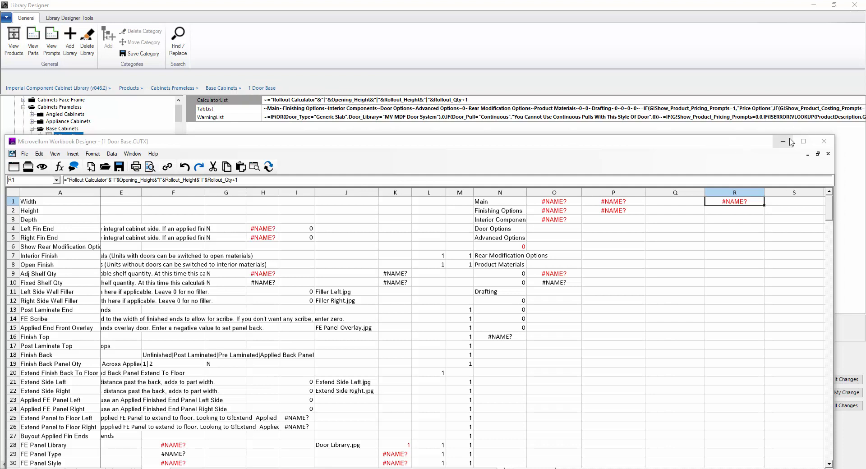
{"action": "left_click", "coordinate": [825, 141]}
{"action": "left_click", "coordinate": [32, 129]}
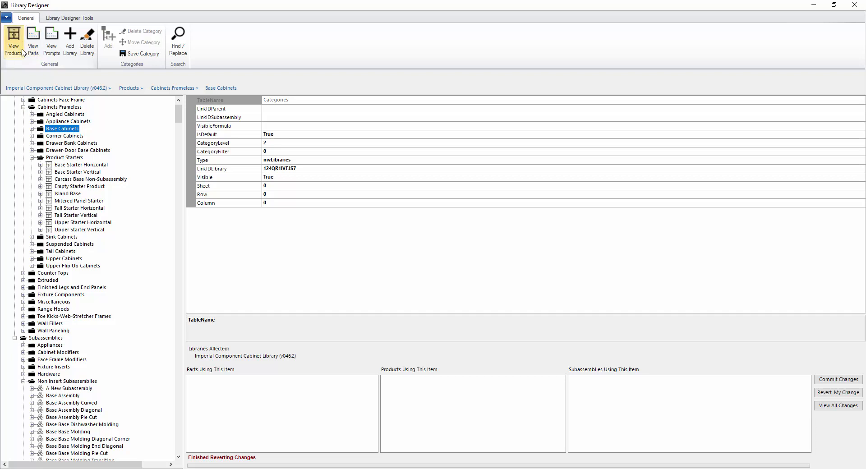
- Review the 2D Plan1 prompt and the Add Sink prompts, including Base Counter Top's, then list parts
{"action": "left_click", "coordinate": [52, 45]}
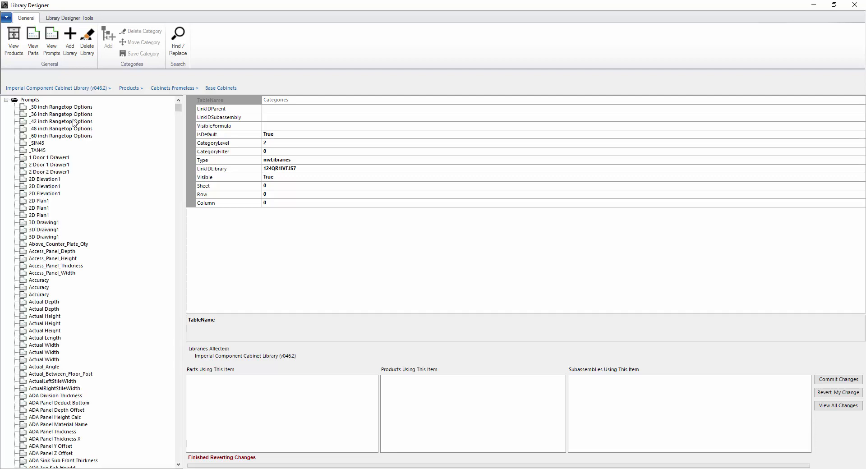
{"action": "left_click", "coordinate": [44, 202]}
{"action": "scroll", "coordinate": [50, 226], "scroll_direction": "down", "scroll_amount": 20}
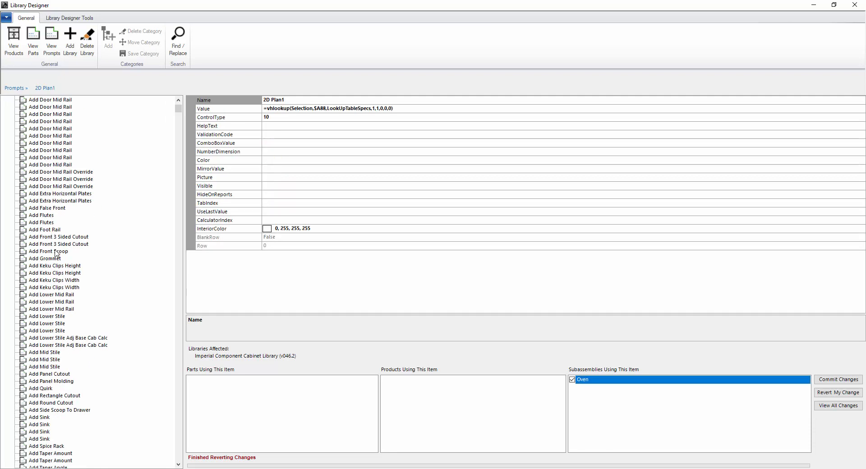
{"action": "scroll", "coordinate": [59, 275], "scroll_direction": "down", "scroll_amount": 6}
{"action": "left_click", "coordinate": [45, 289]}
{"action": "left_click", "coordinate": [45, 296]}
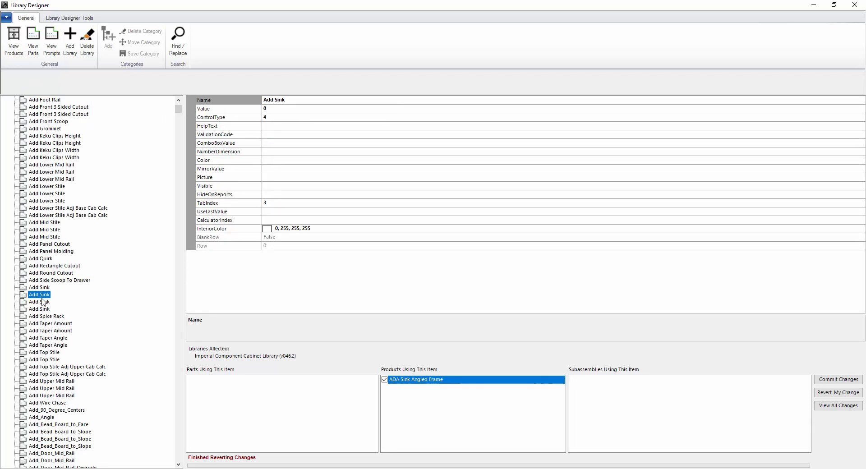
{"action": "left_click", "coordinate": [42, 310]}
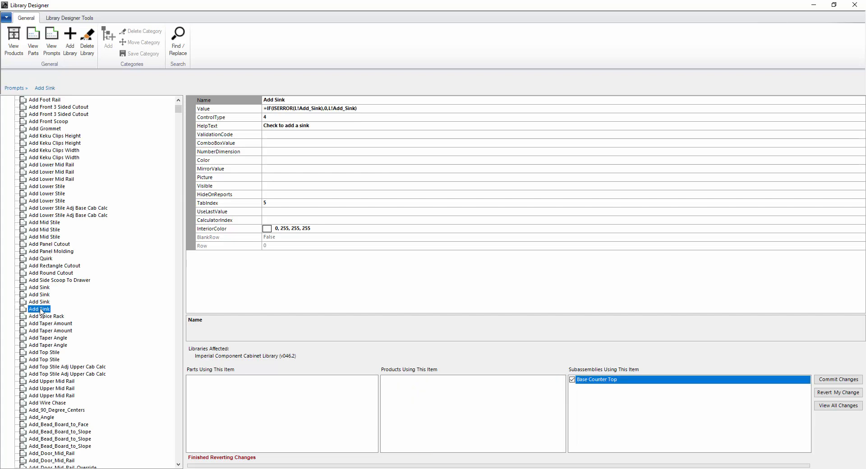
{"action": "scroll", "coordinate": [53, 165], "scroll_direction": "up", "scroll_amount": 10}
{"action": "left_click", "coordinate": [34, 41]}
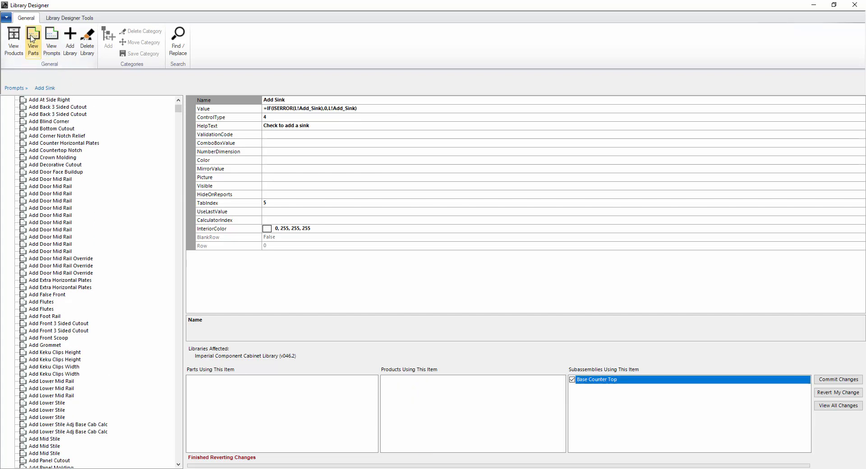
- Expand the Parts list and compare the Back parts, including Mitered Panel Starter's
{"action": "left_click", "coordinate": [6, 100]}
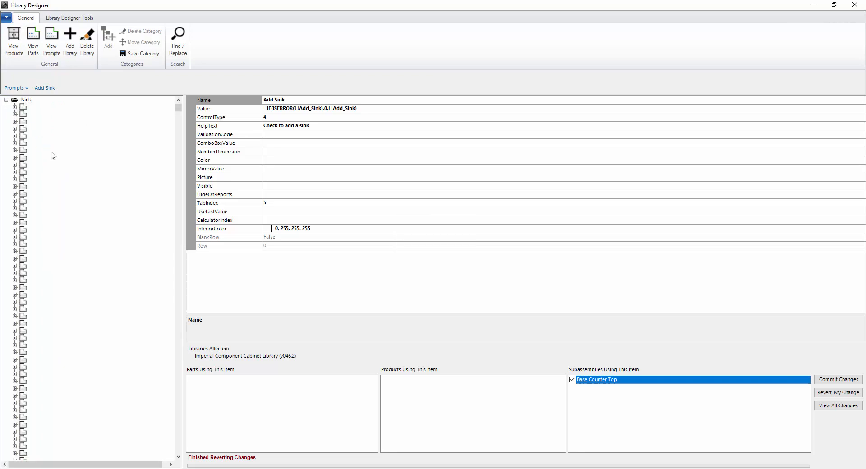
{"action": "scroll", "coordinate": [130, 190], "scroll_direction": "down", "scroll_amount": 20}
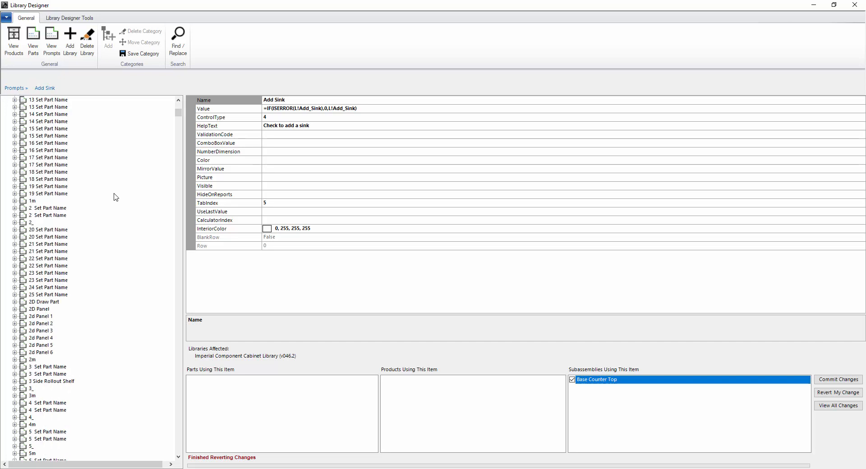
{"action": "scroll", "coordinate": [115, 197], "scroll_direction": "down", "scroll_amount": 6}
{"action": "scroll", "coordinate": [115, 197], "scroll_direction": "down", "scroll_amount": 7}
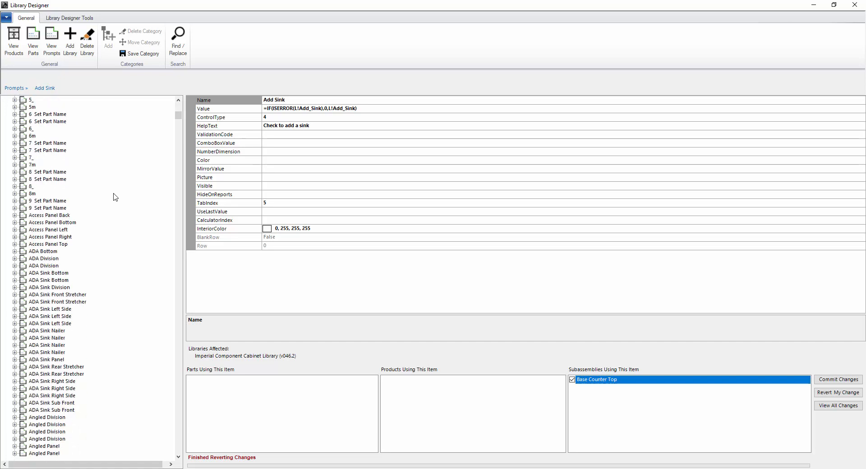
{"action": "scroll", "coordinate": [116, 197], "scroll_direction": "down", "scroll_amount": 4}
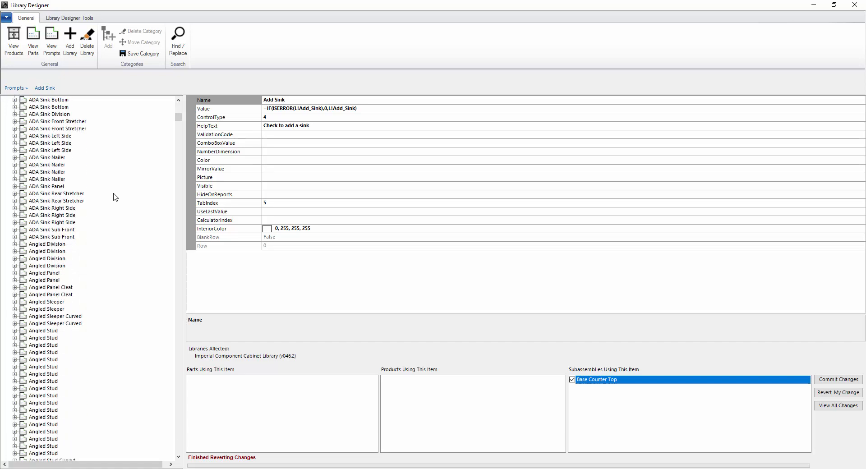
{"action": "scroll", "coordinate": [115, 197], "scroll_direction": "down", "scroll_amount": 6}
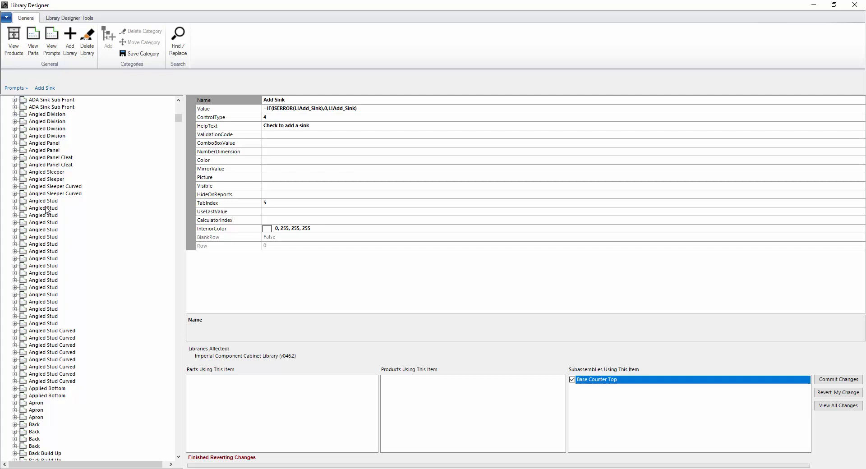
{"action": "scroll", "coordinate": [54, 209], "scroll_direction": "down", "scroll_amount": 5}
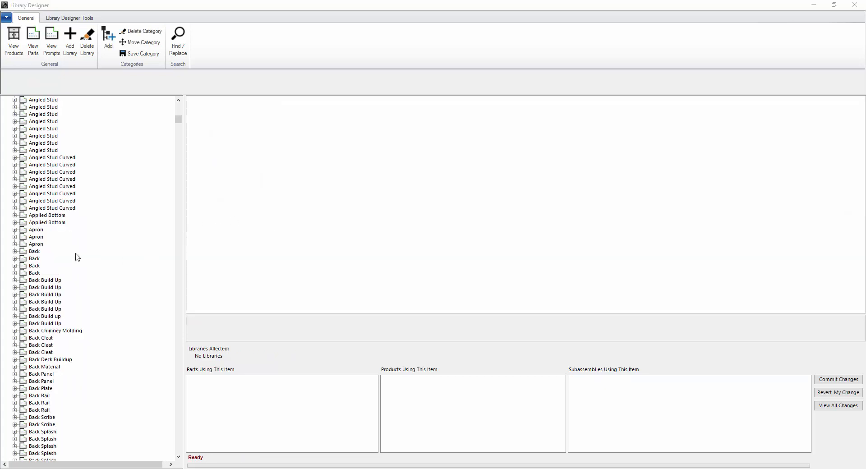
{"action": "left_click", "coordinate": [35, 253]}
{"action": "left_click", "coordinate": [34, 265]}
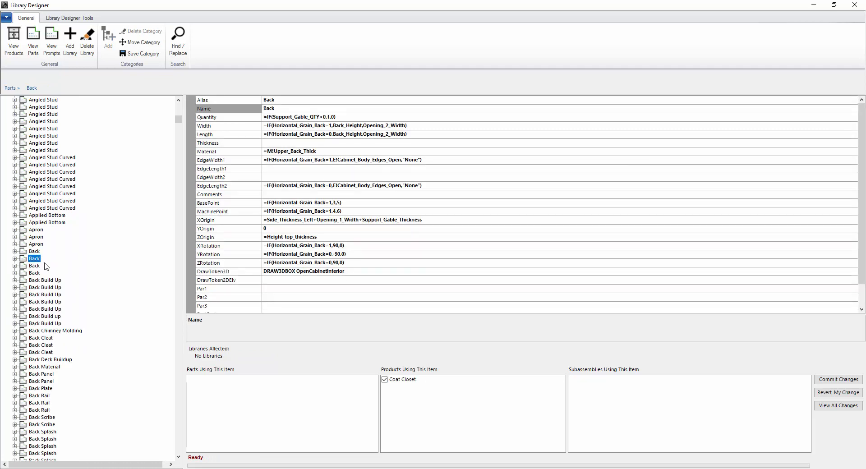
{"action": "left_click", "coordinate": [36, 273]}
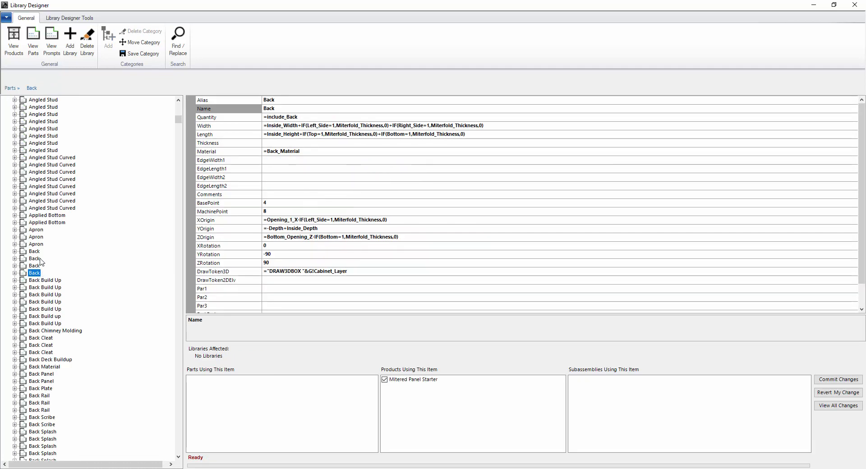
- Compare the Back Splash parts, including the one used by Counter Top with Splash
{"action": "scroll", "coordinate": [69, 321], "scroll_direction": "down", "scroll_amount": 5}
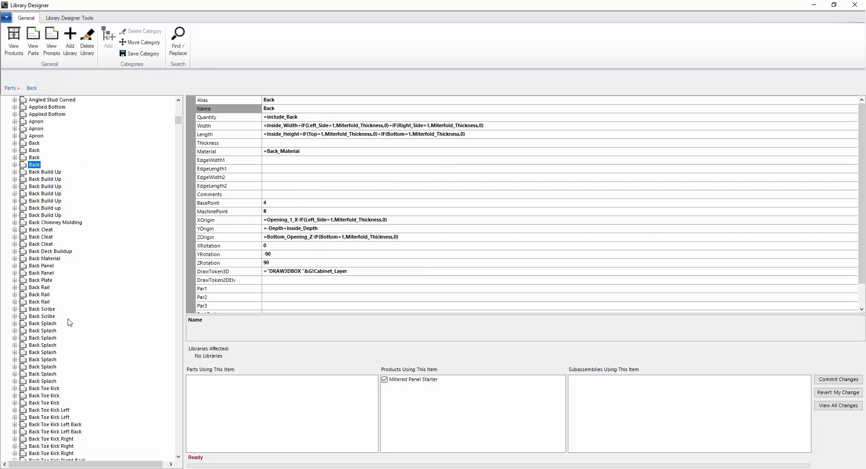
{"action": "left_click", "coordinate": [44, 324]}
{"action": "left_click", "coordinate": [48, 338]}
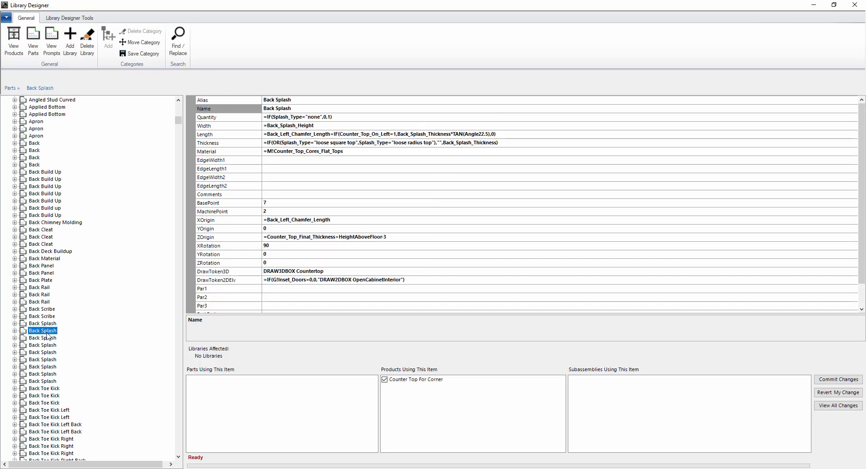
{"action": "left_click", "coordinate": [46, 346]}
{"action": "scroll", "coordinate": [61, 374], "scroll_direction": "down", "scroll_amount": 6}
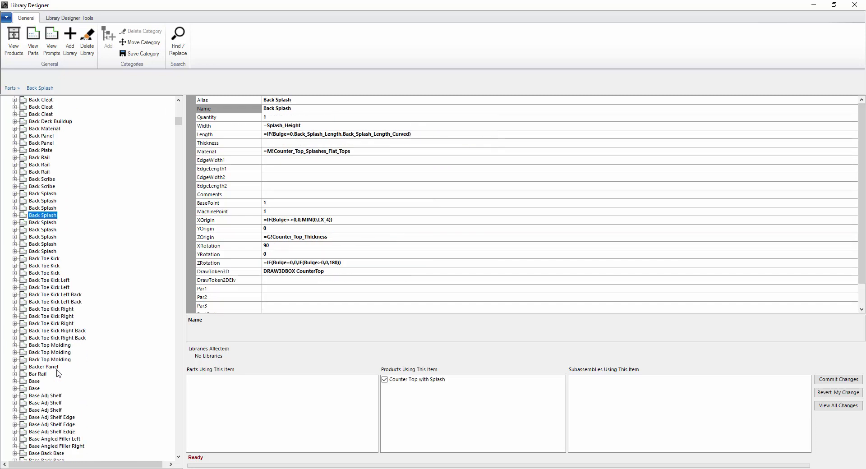
{"action": "scroll", "coordinate": [61, 375], "scroll_direction": "down", "scroll_amount": 6}
- Compare the Base Back Open variants, including the one used by Carcass Base
{"action": "left_click", "coordinate": [48, 377]}
{"action": "scroll", "coordinate": [48, 377], "scroll_direction": "down", "scroll_amount": 4}
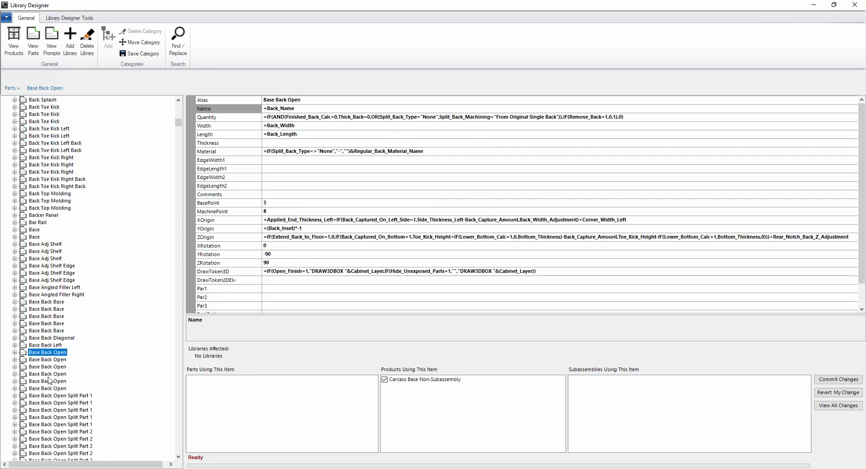
{"action": "left_click", "coordinate": [47, 295]}
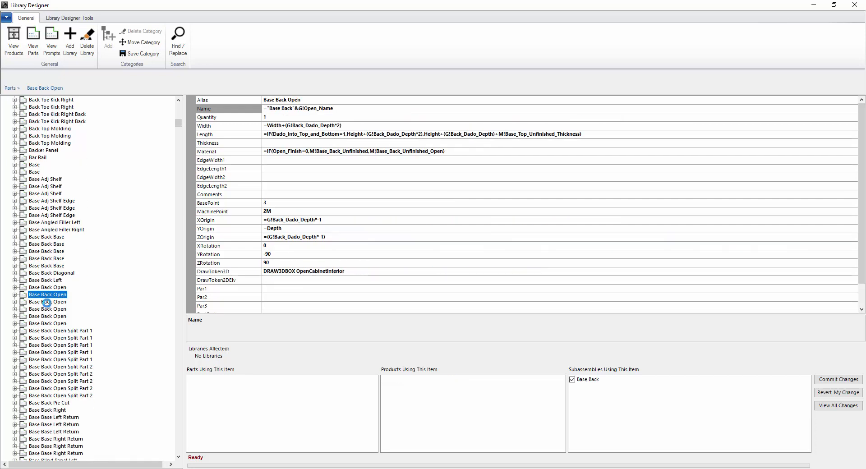
{"action": "left_click", "coordinate": [48, 303]}
{"action": "left_click", "coordinate": [49, 310]}
{"action": "left_click", "coordinate": [49, 317]}
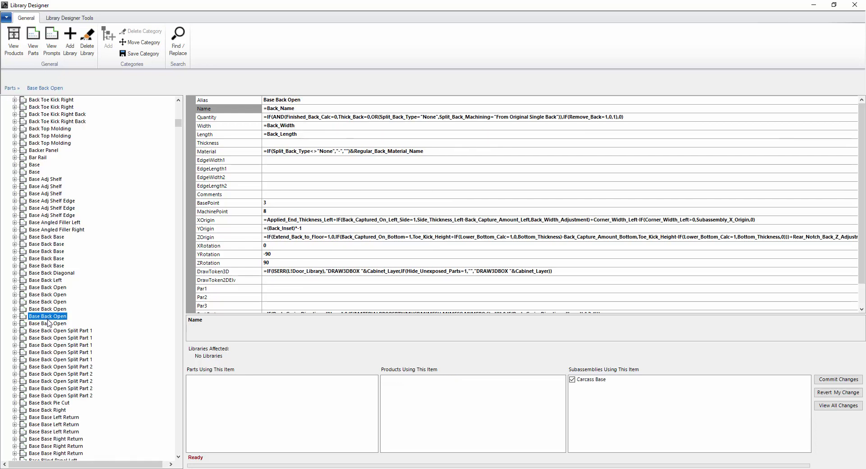
- Compare the Base Bottom and Base Bottom Nailer parts, including the half-round and transition versions
{"action": "scroll", "coordinate": [50, 325], "scroll_direction": "down", "scroll_amount": 6}
{"action": "left_click", "coordinate": [51, 389]}
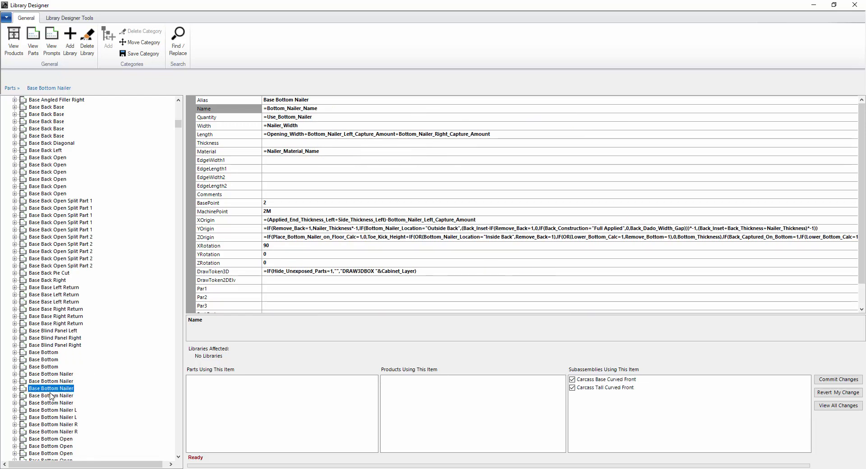
{"action": "left_click", "coordinate": [51, 396]}
{"action": "left_click", "coordinate": [52, 381]}
{"action": "left_click", "coordinate": [47, 367]}
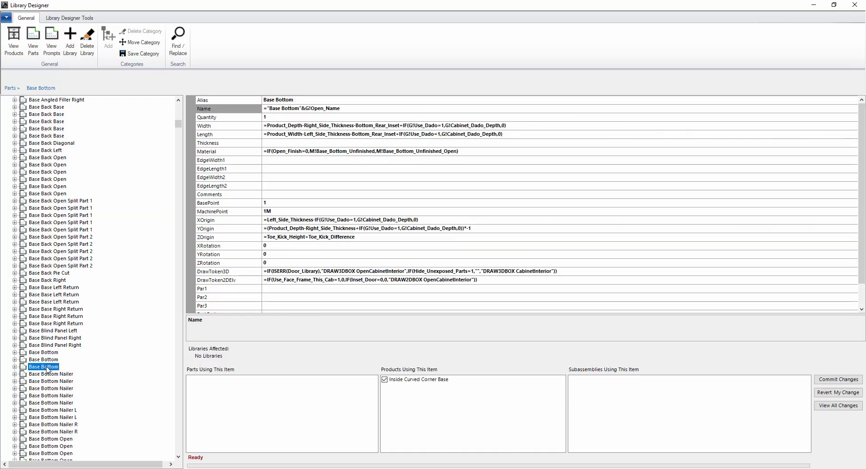
{"action": "left_click", "coordinate": [47, 354]}
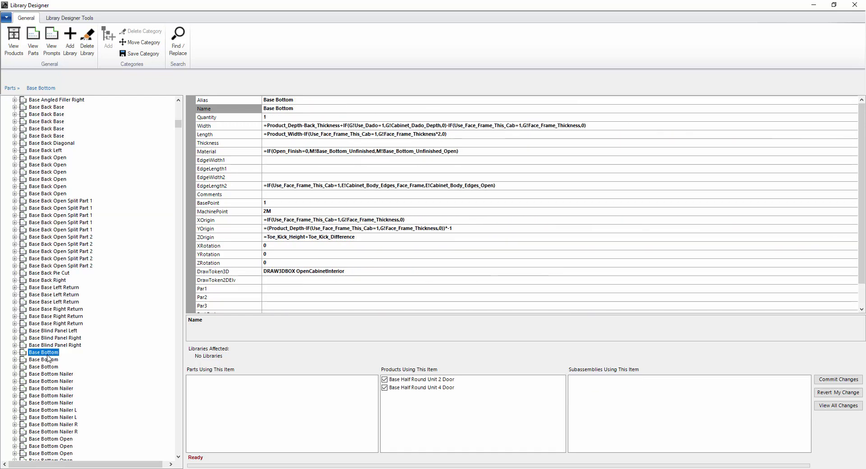
{"action": "left_click", "coordinate": [50, 376]}
{"action": "left_click", "coordinate": [50, 382]}
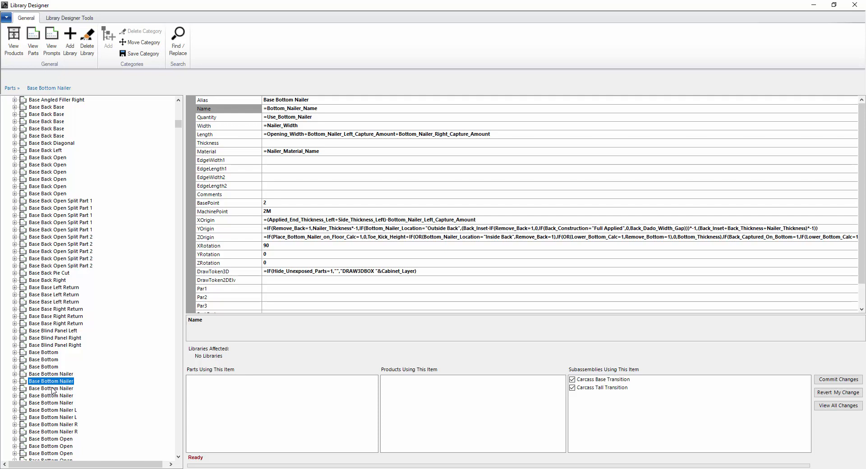
- Multi-select two Base Bottom Nailer parts and expand one to view its Machine Tokens
{"action": "left_click", "coordinate": [51, 389], "text": "ctrl"}
{"action": "left_click", "coordinate": [52, 389], "text": "ctrl"}
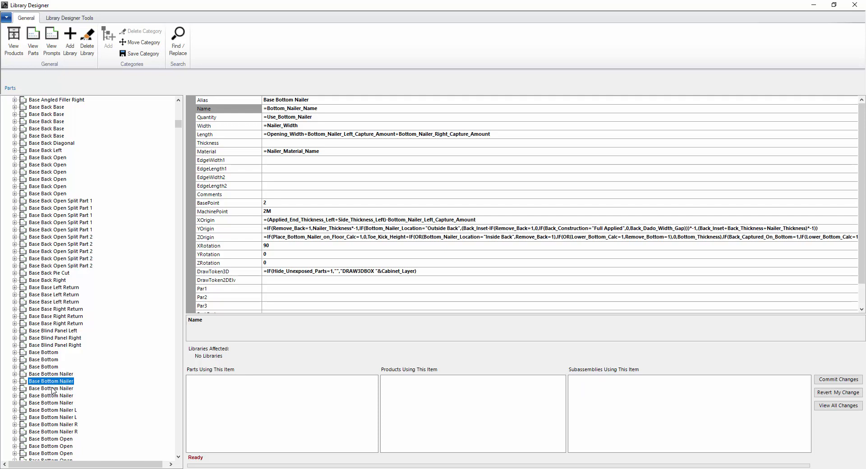
{"action": "left_click", "coordinate": [53, 389], "text": "ctrl"}
{"action": "left_click", "coordinate": [53, 389], "text": "ctrl"}
{"action": "left_click", "coordinate": [52, 389], "text": "ctrl"}
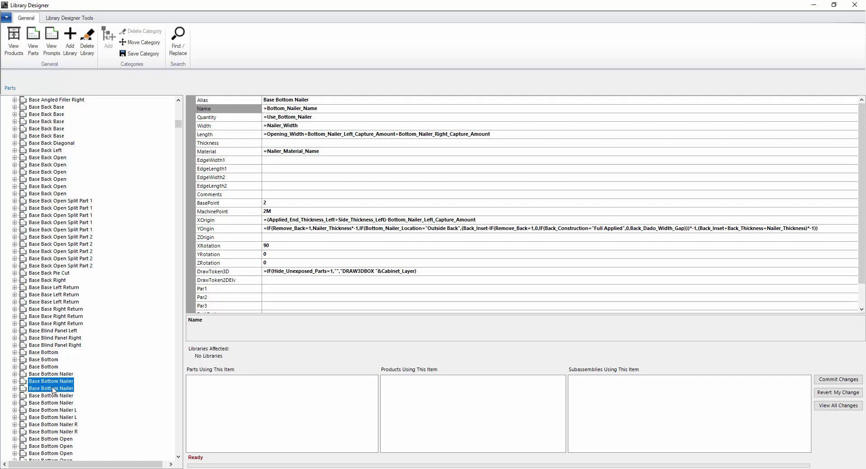
{"action": "left_click", "coordinate": [53, 389], "text": "ctrl"}
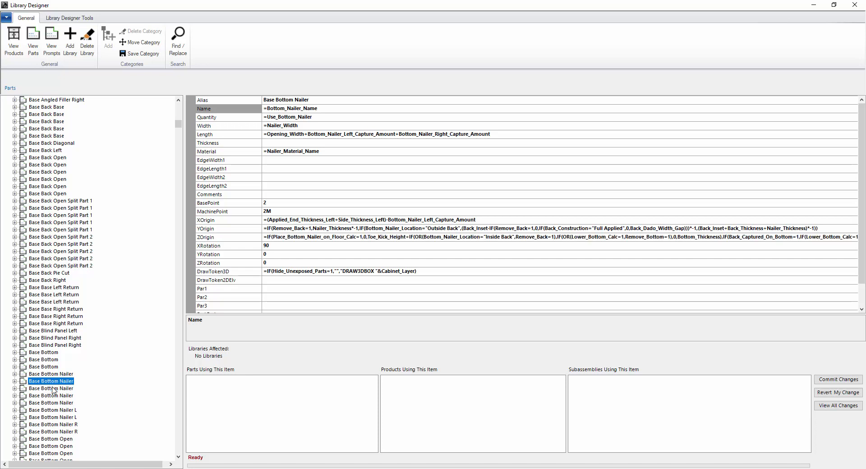
{"action": "left_click", "coordinate": [53, 389], "text": "ctrl"}
{"action": "left_click", "coordinate": [53, 389], "text": "ctrl"}
{"action": "left_click", "coordinate": [53, 389], "text": "ctrl"}
{"action": "left_click", "coordinate": [53, 389], "text": "ctrl"}
{"action": "left_click", "coordinate": [53, 390], "text": "ctrl"}
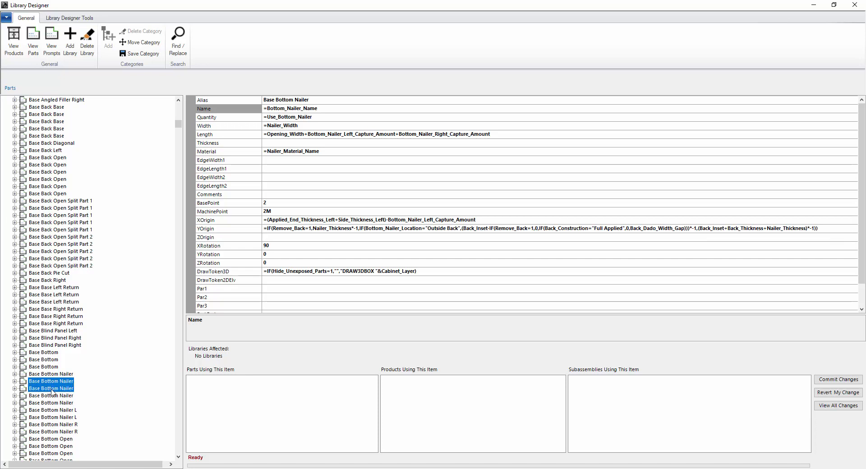
{"action": "left_click", "coordinate": [53, 389], "text": "ctrl"}
{"action": "left_click", "coordinate": [53, 389], "text": "ctrl"}
{"action": "left_click", "coordinate": [53, 390], "text": "ctrl"}
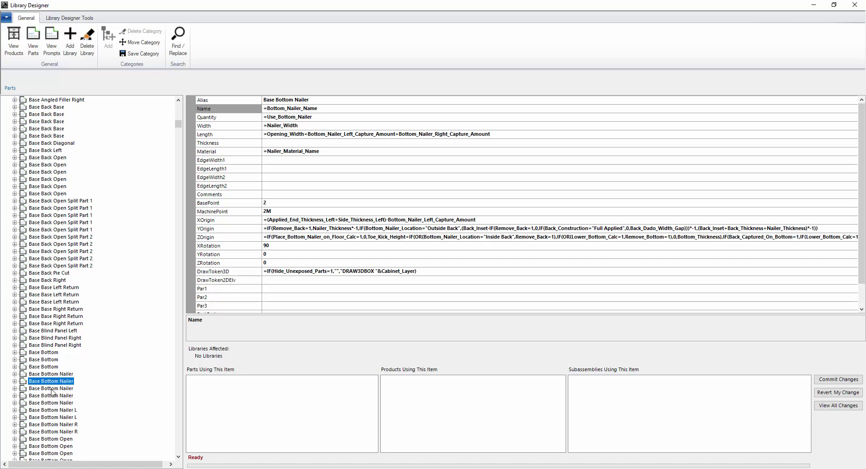
{"action": "left_click", "coordinate": [53, 389], "text": "ctrl"}
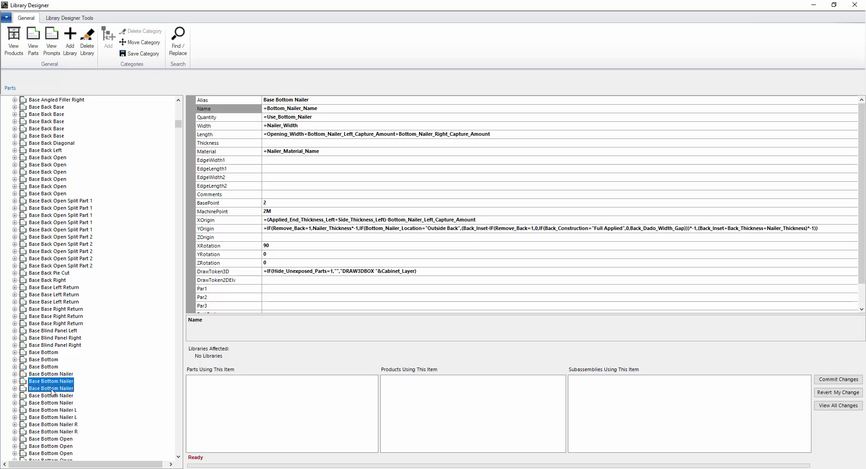
{"action": "double_click", "coordinate": [52, 389], "text": "ctrl"}
{"action": "left_click", "coordinate": [15, 389]}
{"action": "scroll", "coordinate": [85, 352], "scroll_direction": "up", "scroll_amount": 15}
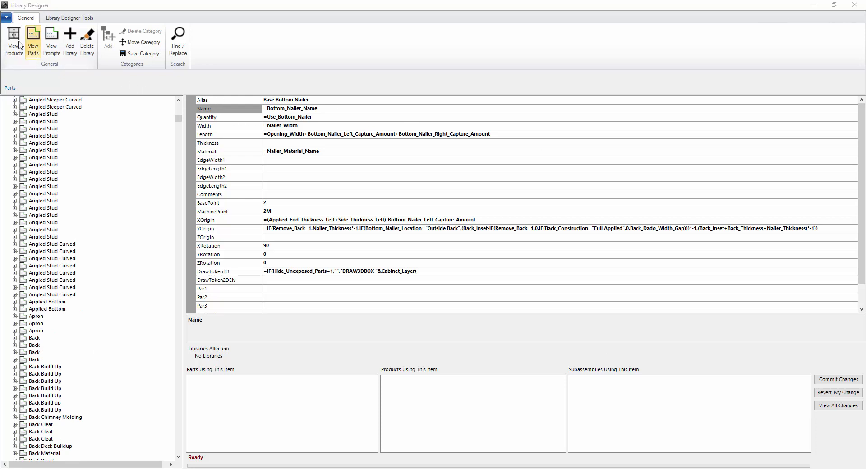
- Uncheck 1 Door Base FF in the frameless 1 Door Base Door Library prompt's product usage
{"action": "left_click", "coordinate": [33, 39]}
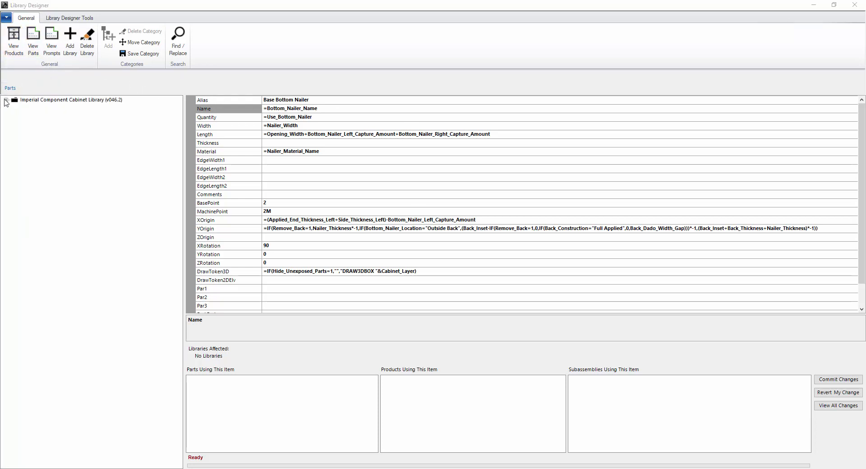
{"action": "left_click", "coordinate": [6, 100]}
{"action": "left_click", "coordinate": [15, 108]}
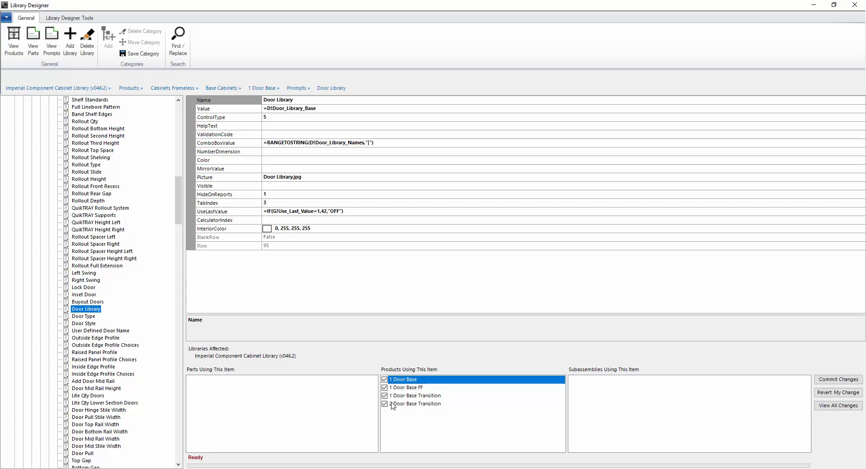
{"action": "left_click", "coordinate": [413, 388]}
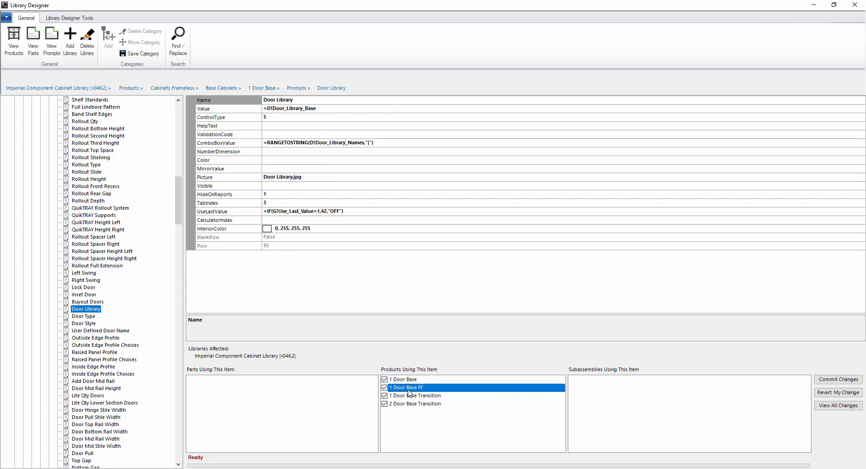
{"action": "left_click", "coordinate": [385, 388]}
{"action": "left_click", "coordinate": [385, 396]}
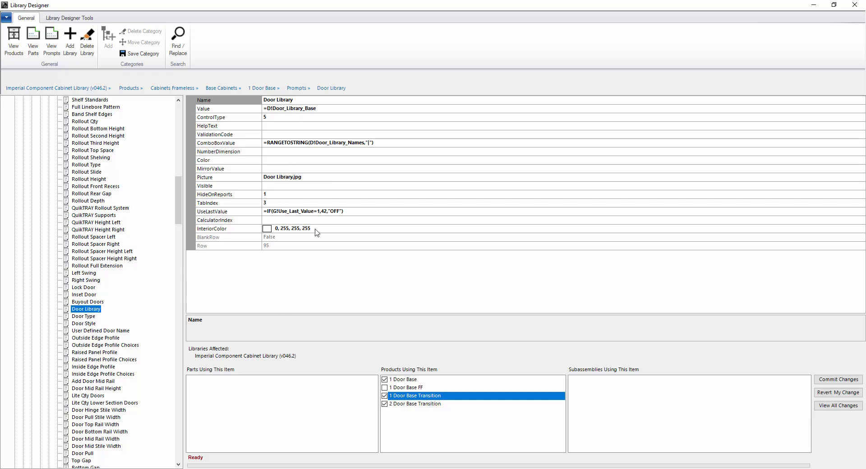
- Refresh the Door Library prompt via Door Type and select its Value formula
{"action": "left_click", "coordinate": [86, 317]}
{"action": "left_click", "coordinate": [88, 309]}
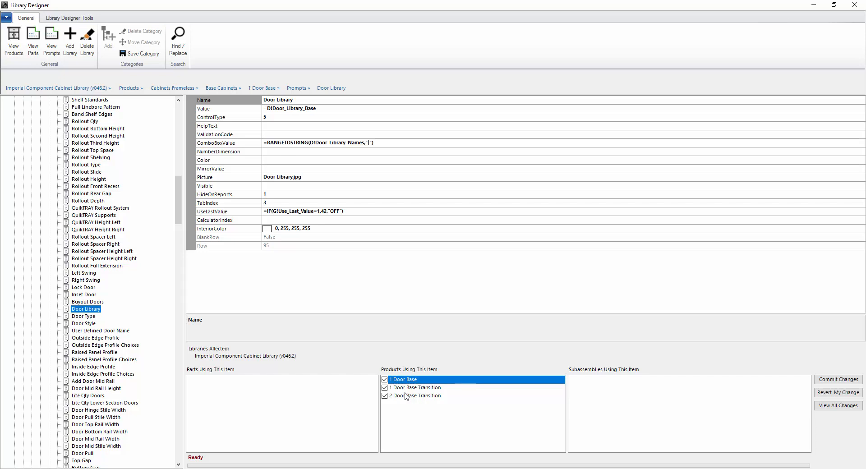
{"action": "left_click", "coordinate": [327, 111]}
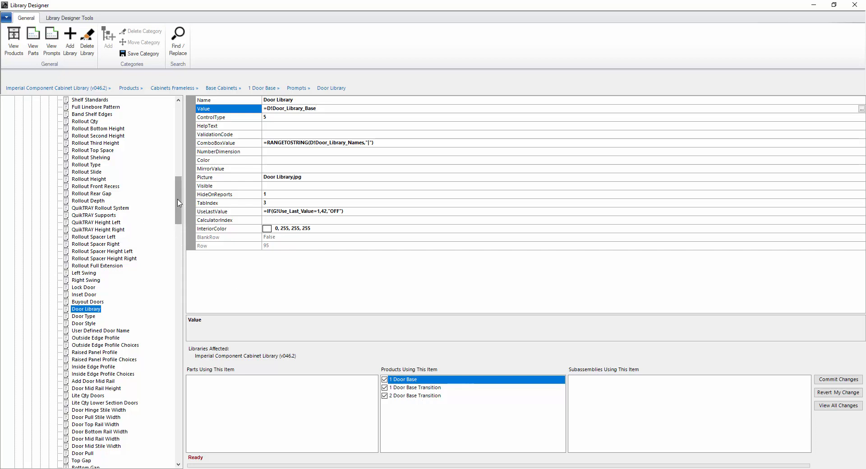
- Open the Door Library prompt under Cabinets Face Frame > Base Cabinets Face Frame > 1 Door Base FF
{"action": "left_click_drag", "start_coordinate": [178, 203], "coordinate": [178, 122]}
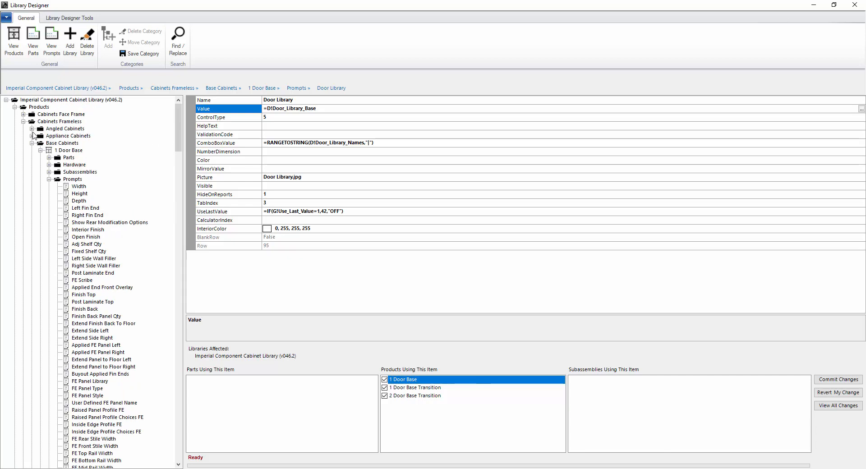
{"action": "left_click", "coordinate": [23, 114]}
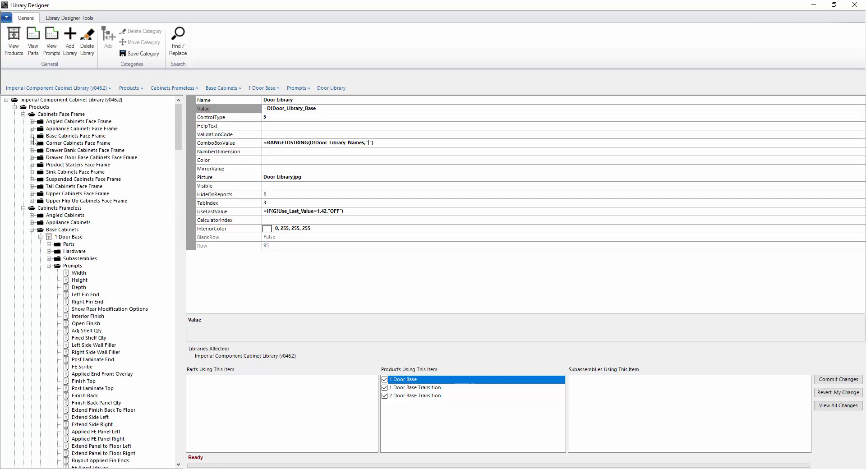
{"action": "left_click", "coordinate": [32, 136]}
{"action": "left_click", "coordinate": [40, 150]}
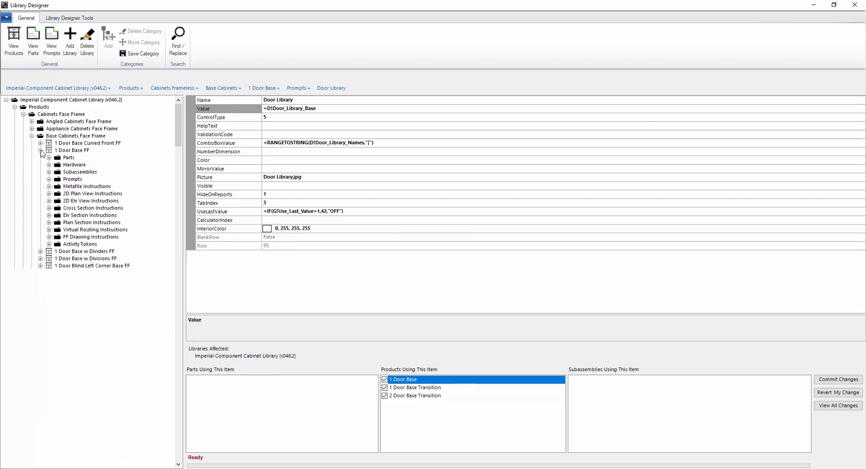
{"action": "left_click", "coordinate": [49, 179]}
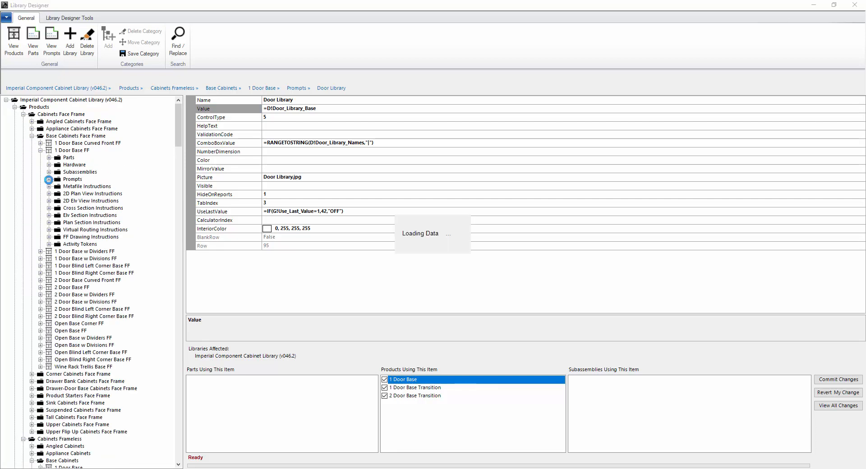
{"action": "scroll", "coordinate": [179, 143], "scroll_direction": "down", "scroll_amount": 5}
{"action": "scroll", "coordinate": [179, 143], "scroll_direction": "down", "scroll_amount": 20}
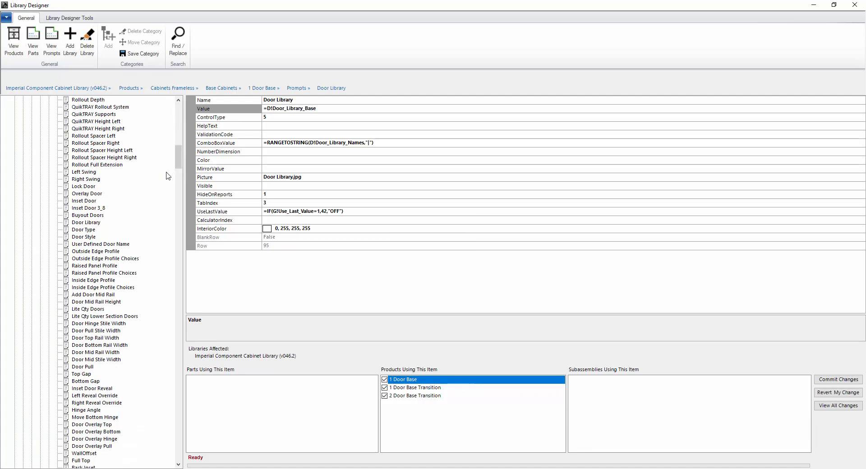
{"action": "left_click", "coordinate": [86, 223]}
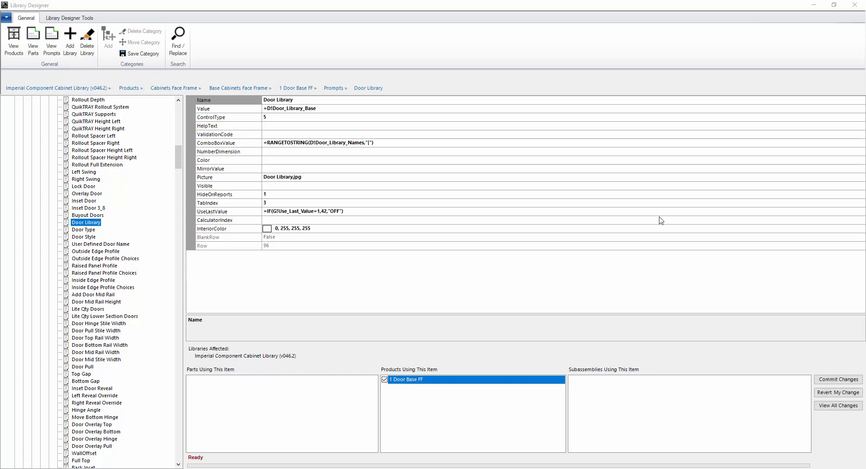
{"action": "left_click_drag", "start_coordinate": [177, 166], "coordinate": [185, 116]}
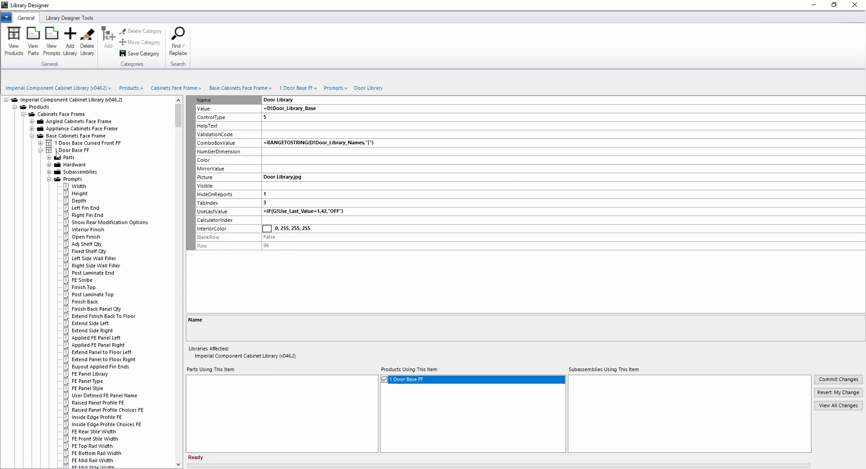
{"action": "left_click", "coordinate": [49, 179]}
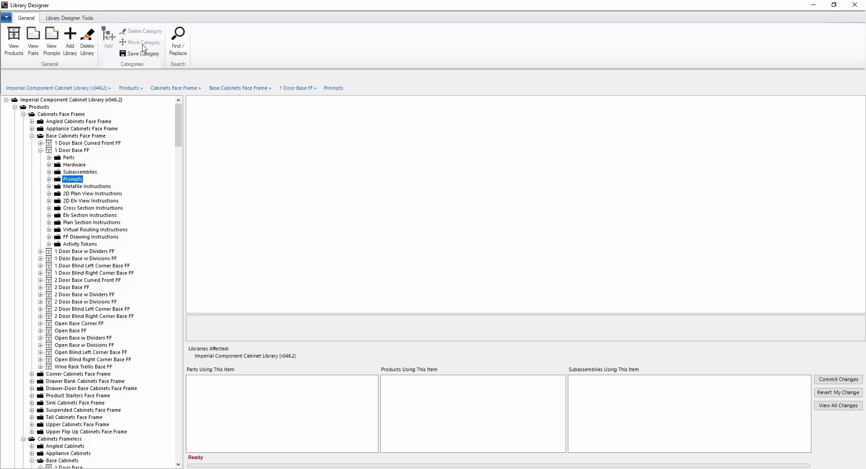
- Add a new part category named Top under Parts
{"action": "left_click", "coordinate": [57, 137]}
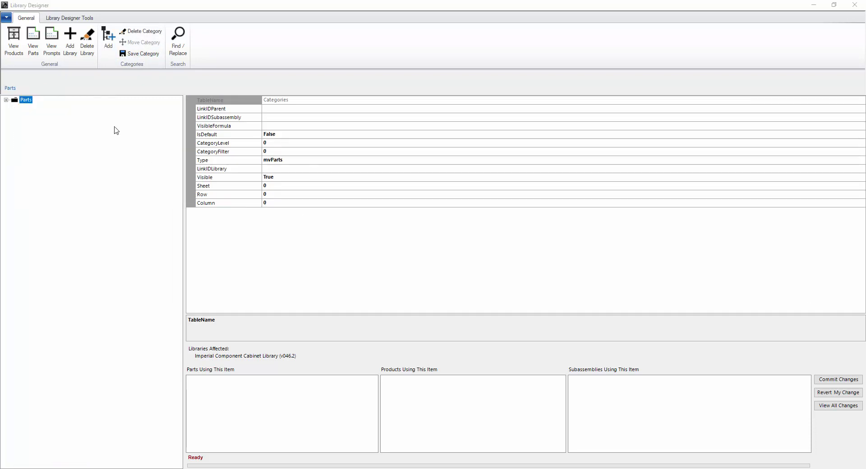
{"action": "left_click", "coordinate": [108, 47]}
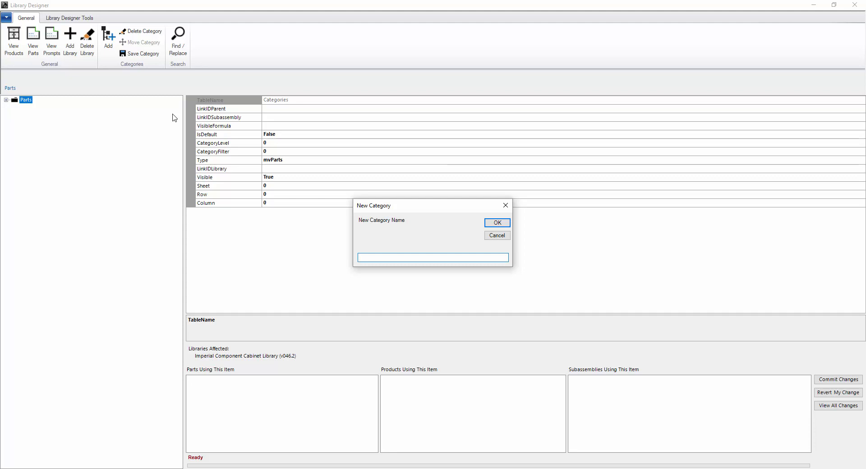
{"action": "type", "text": "Top"}
{"action": "key", "text": "Return"}
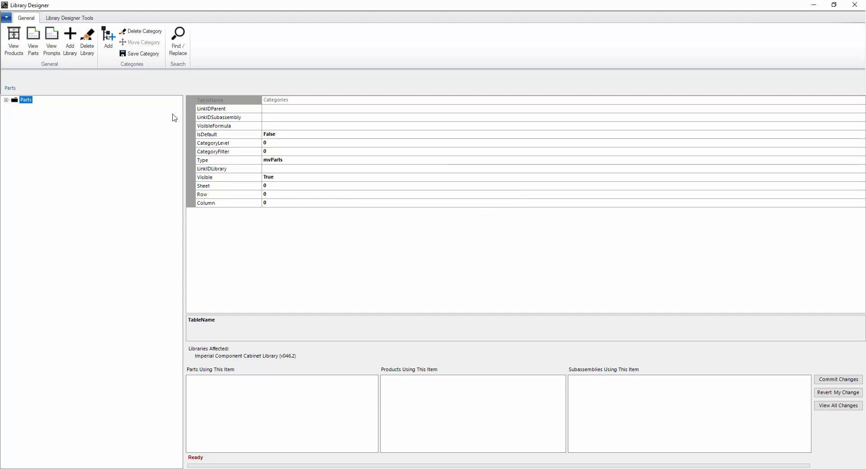
{"action": "left_click", "coordinate": [6, 100]}
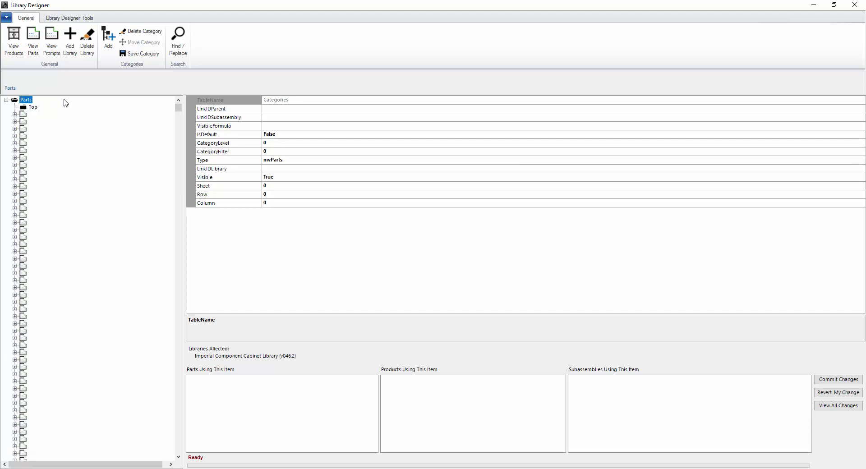
- Add a second part category named Bottoms, then select the Top category
{"action": "left_click", "coordinate": [112, 50]}
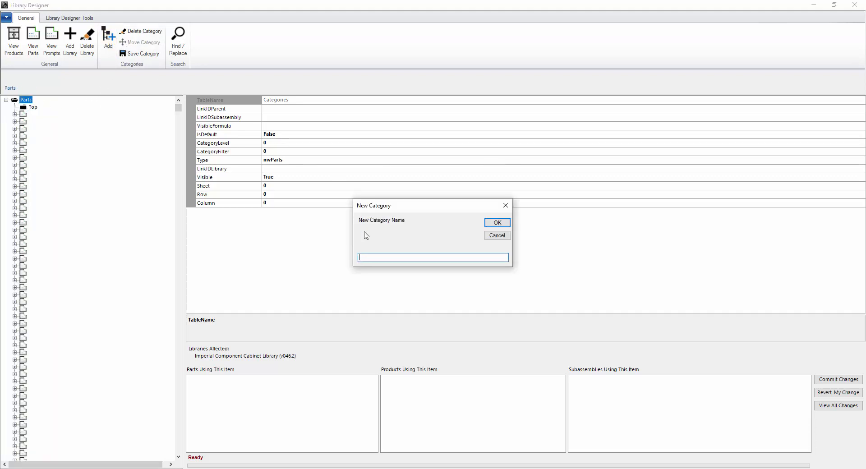
{"action": "type", "text": "Bottoms"}
{"action": "left_click", "coordinate": [497, 223]}
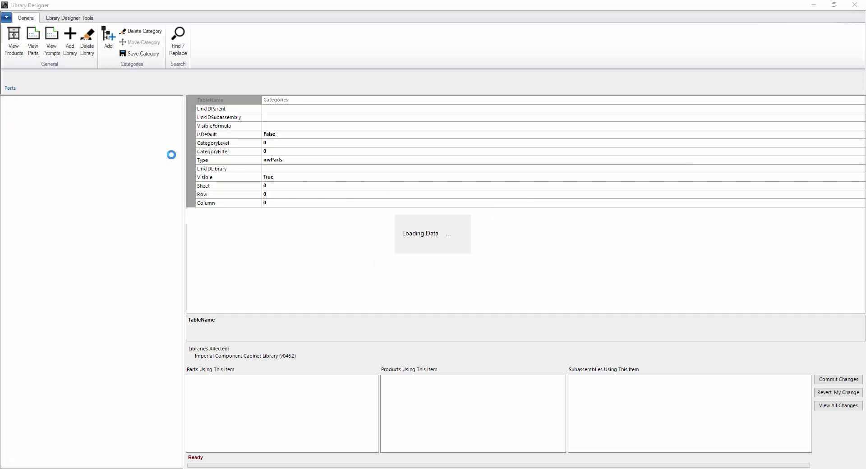
{"action": "left_click", "coordinate": [32, 108]}
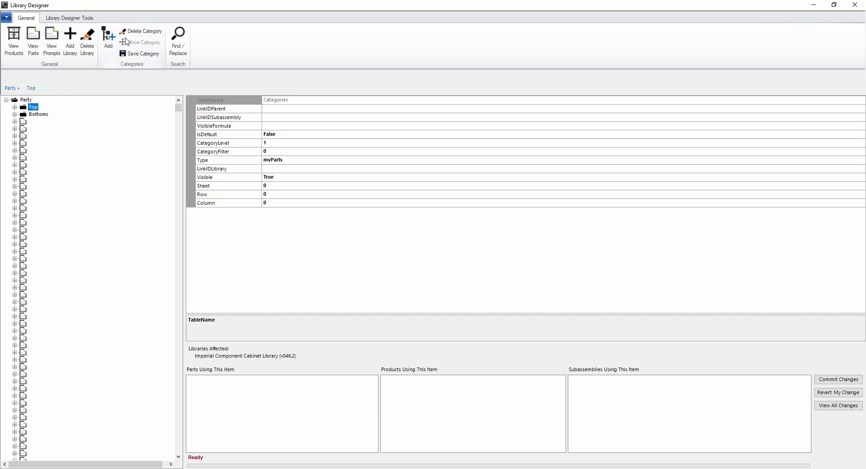
- Review the Fixed Shelf part's Name and Alias formulas, then return to the products view
{"action": "left_click", "coordinate": [27, 121]}
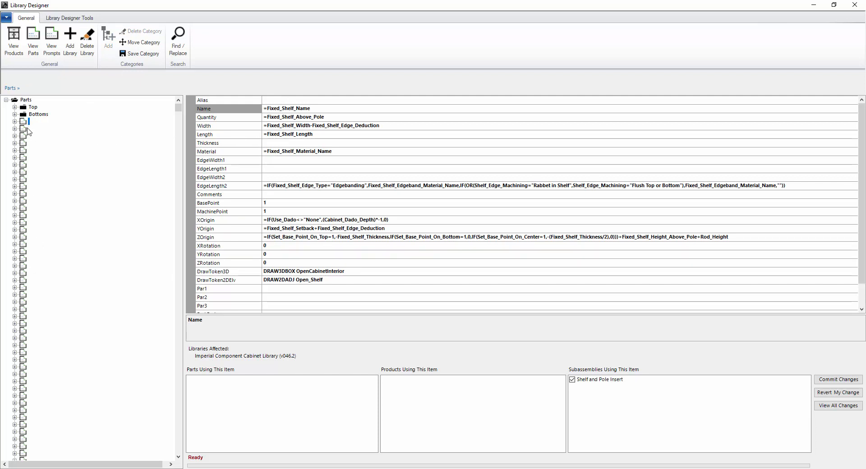
{"action": "left_click", "coordinate": [326, 109]}
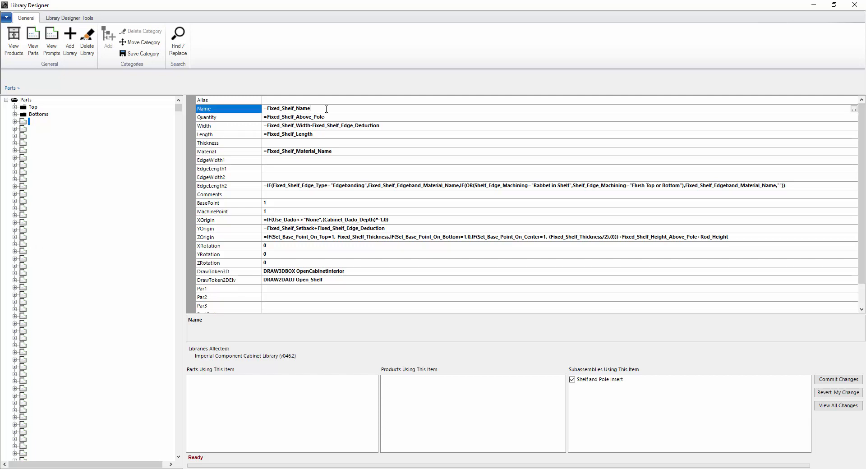
{"action": "left_click_drag", "start_coordinate": [327, 109], "coordinate": [263, 110]}
{"action": "left_click", "coordinate": [284, 100]}
{"action": "left_click", "coordinate": [327, 109]}
{"action": "mouse_move", "coordinate": [178, 109]}
{"action": "left_mouse_down"}
{"action": "mouse_move", "coordinate": [172, 398]}
{"action": "mouse_move", "coordinate": [179, 455]}
{"action": "mouse_move", "coordinate": [190, 122]}
{"action": "mouse_move", "coordinate": [179, 105]}
{"action": "left_mouse_up"}
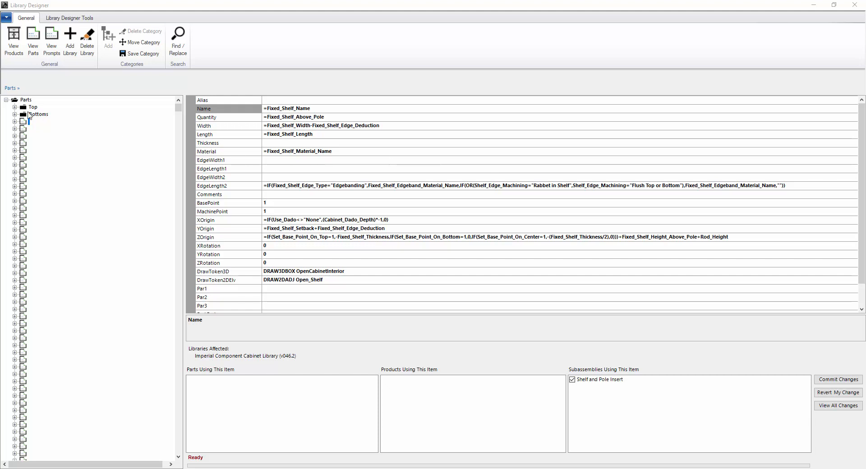
{"action": "left_click", "coordinate": [14, 40]}
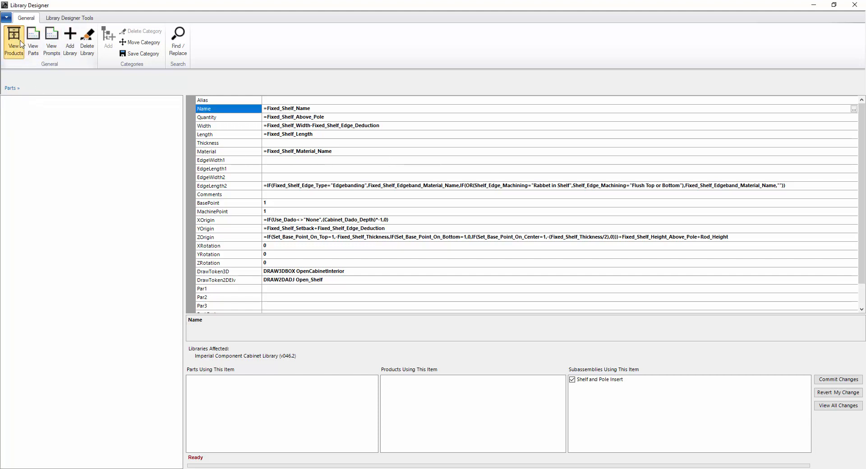
{"action": "left_click", "coordinate": [178, 42]}
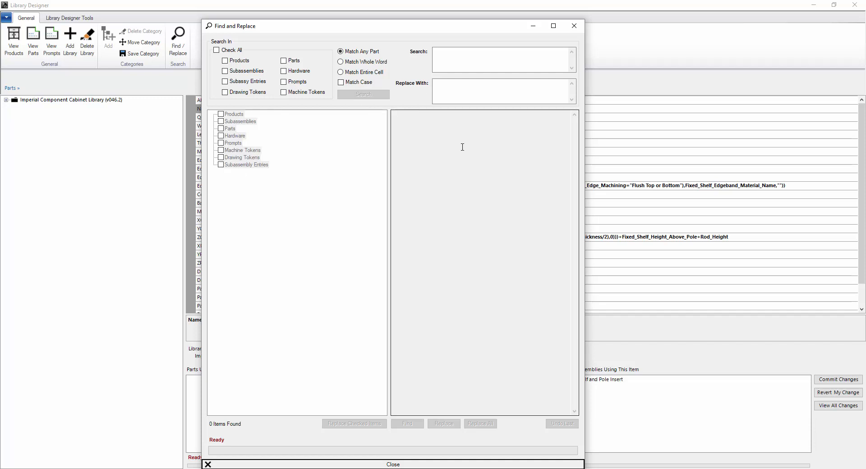
{"action": "left_click", "coordinate": [574, 26]}
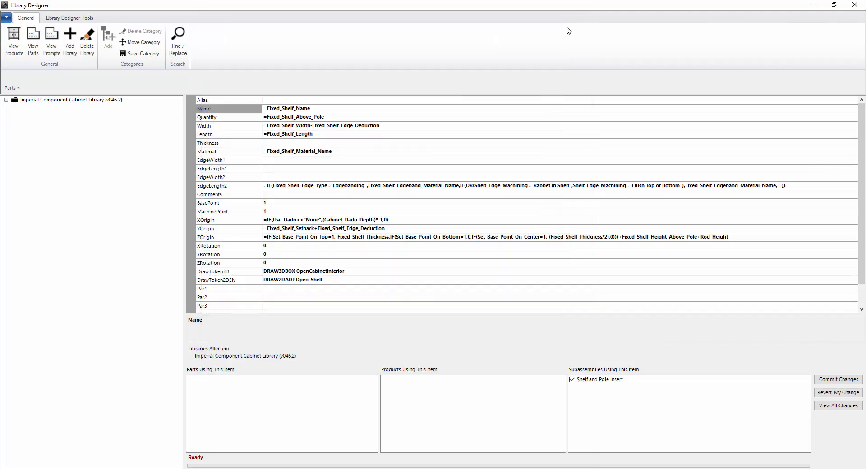